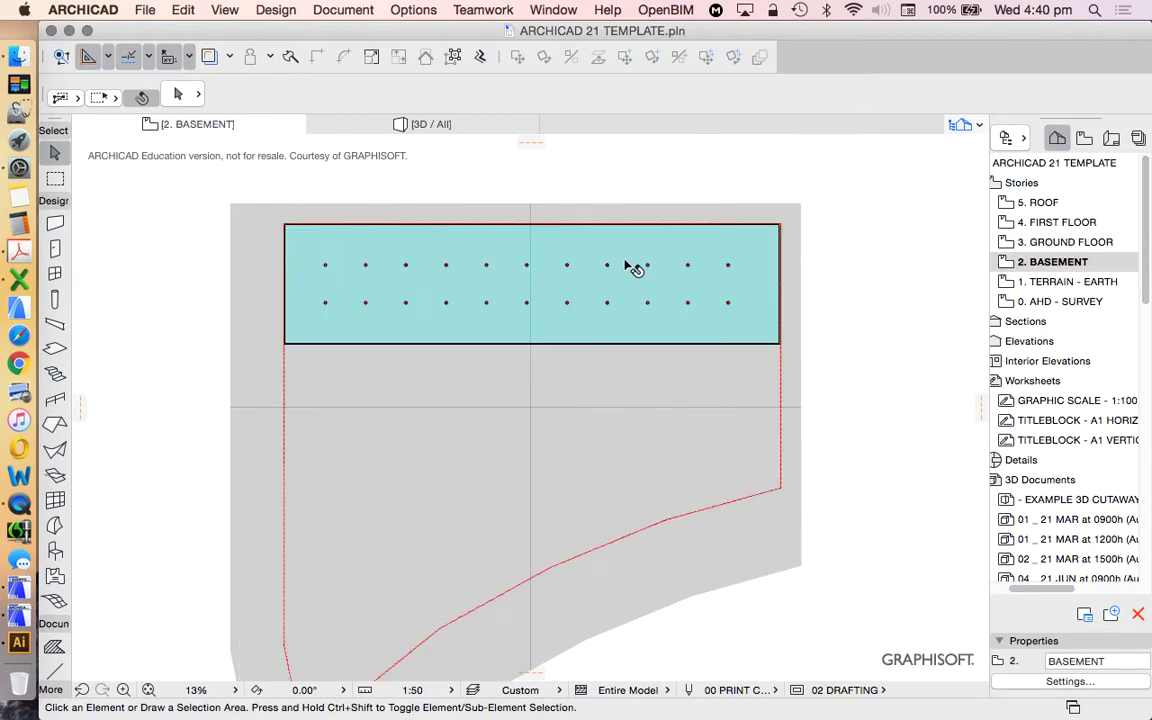
Show the whole model in 3D and examine the basement's walls, slab and columns
scroll(632, 262, up, 5)
scroll(753, 226, down, 4)
right_click(735, 152)
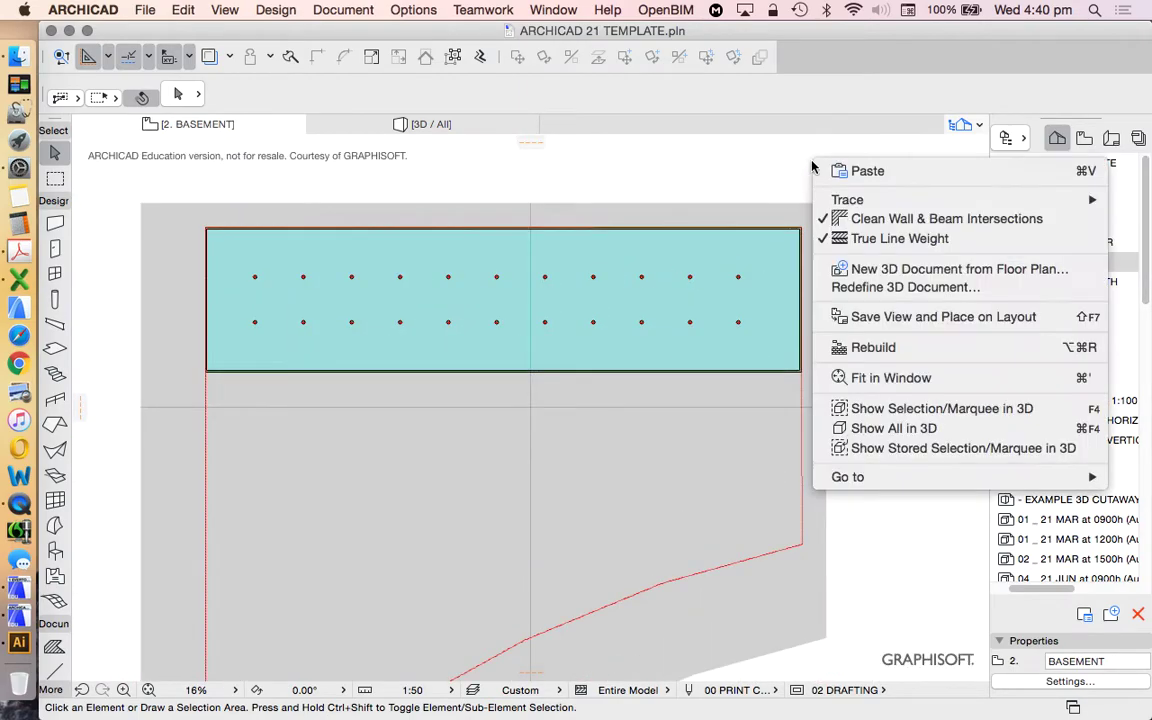
click(951, 432)
scroll(617, 442, up, 3)
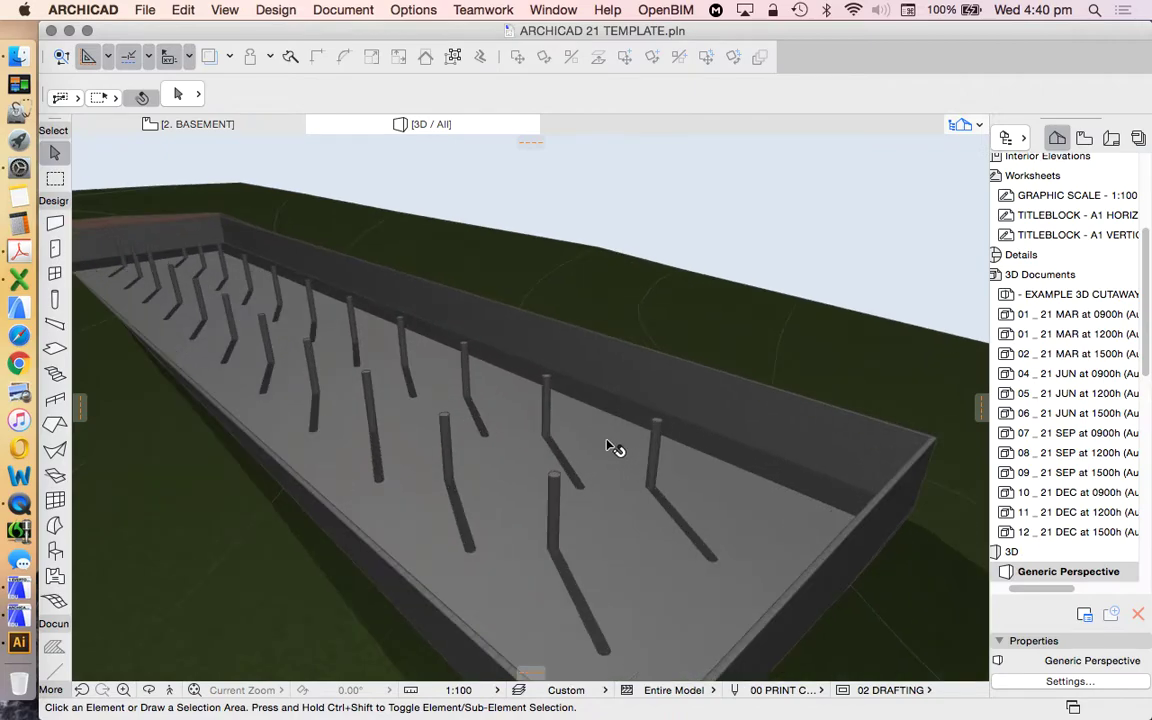
scroll(500, 323, down, 3)
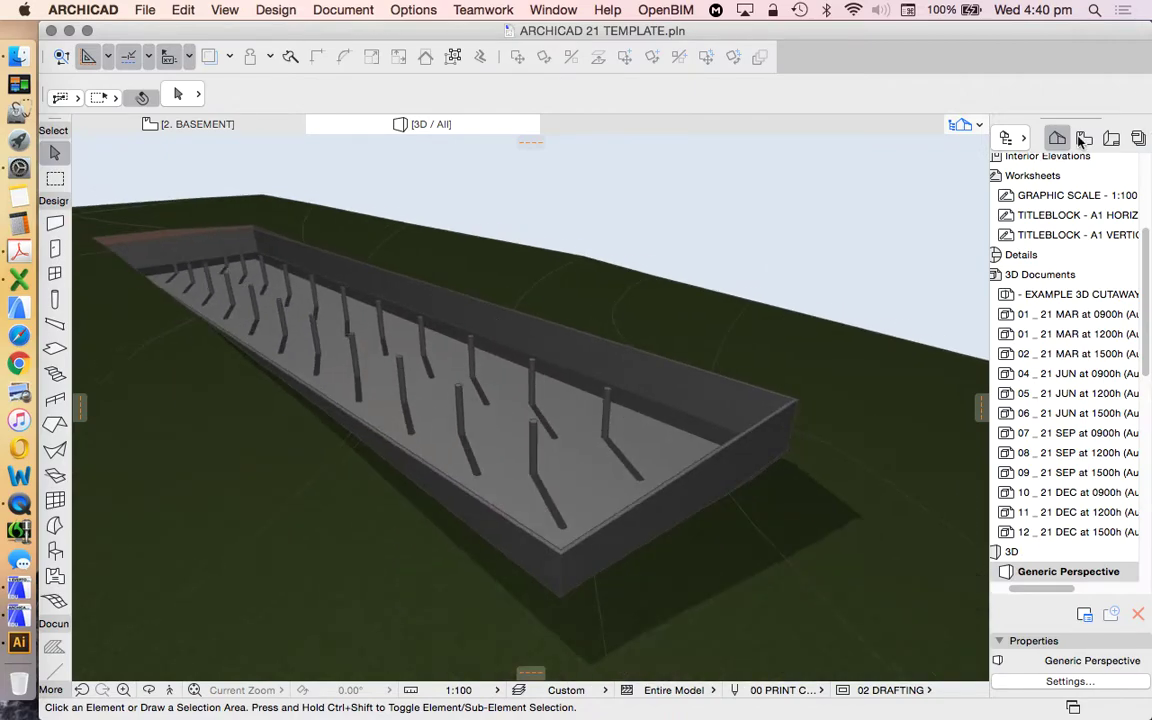
Copy the four external walls and the slab from the Basement story and paste them onto the Ground Floor story
scroll(1075, 275, up, 5)
double_click(1055, 262)
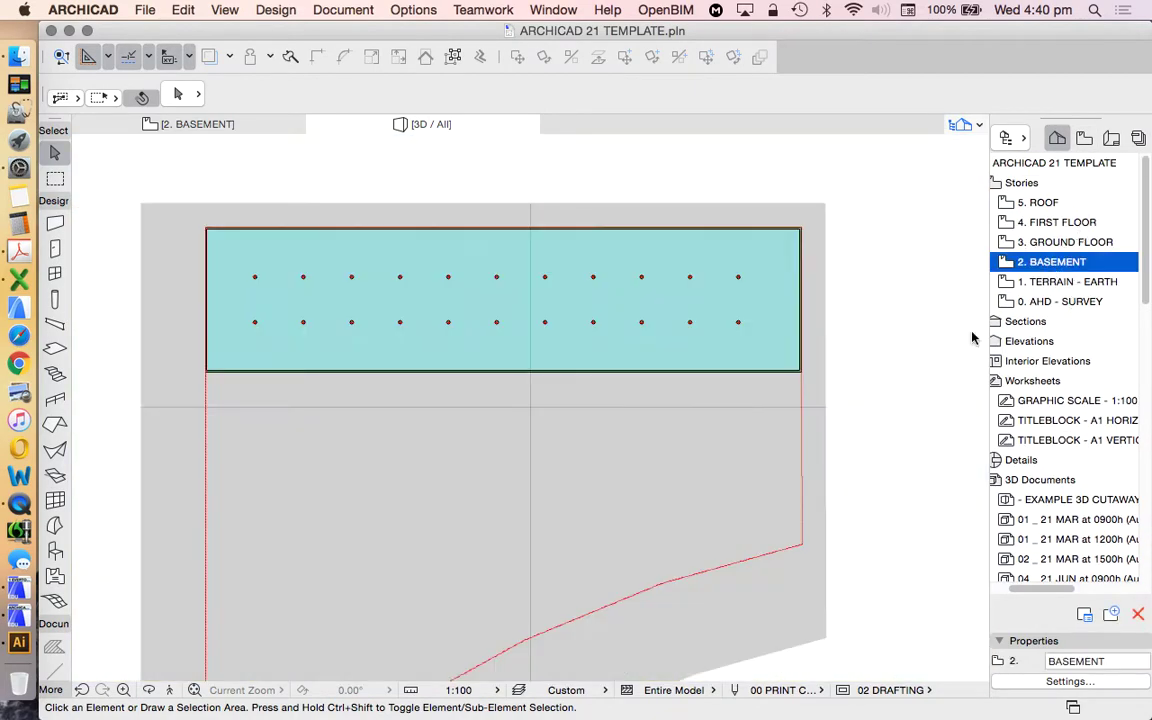
scroll(789, 241, up, 3)
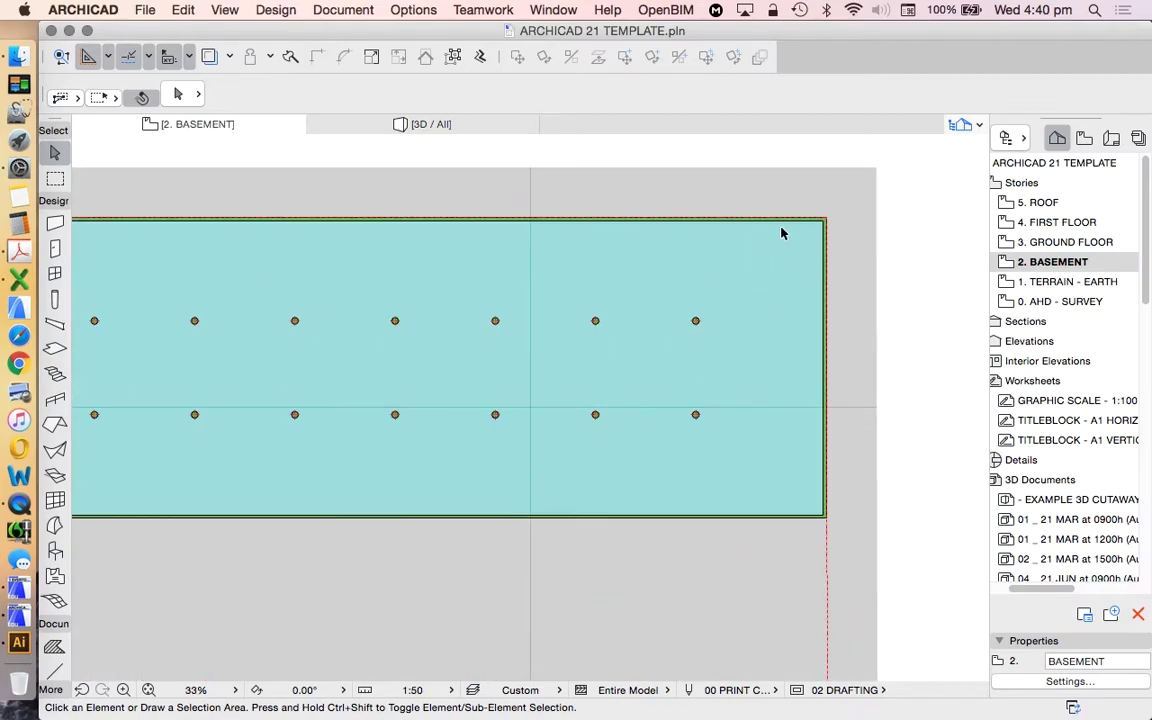
click(781, 228)
scroll(781, 228, down, 2)
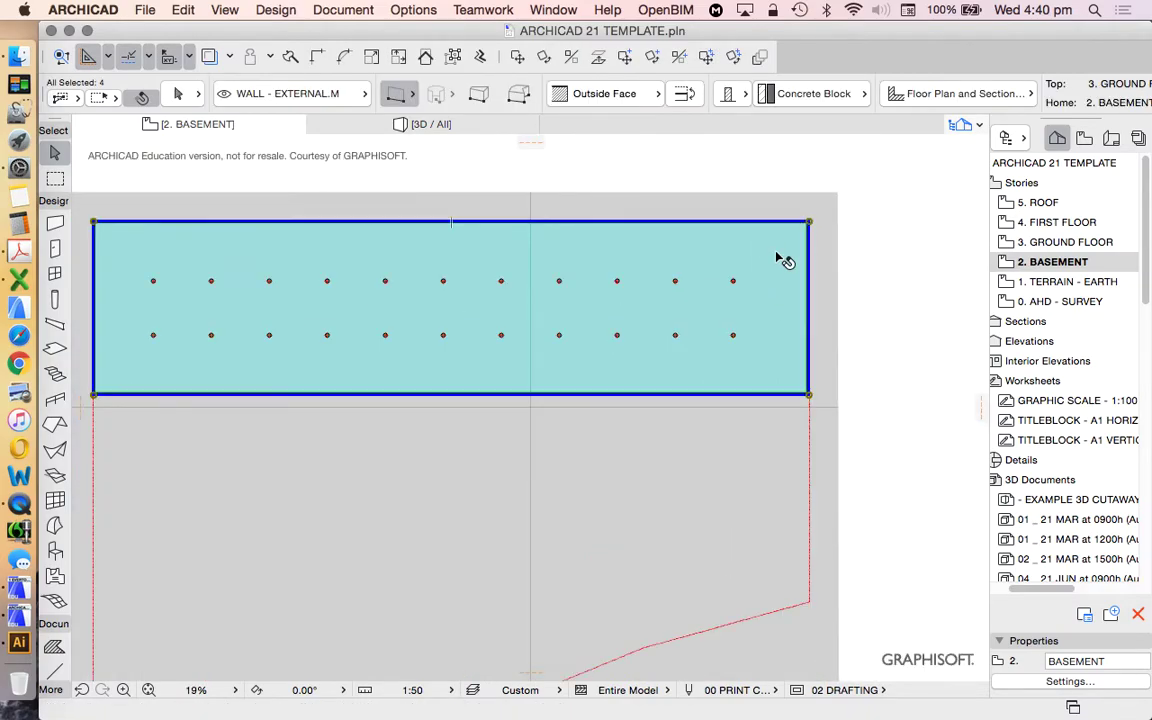
shift+click(785, 252)
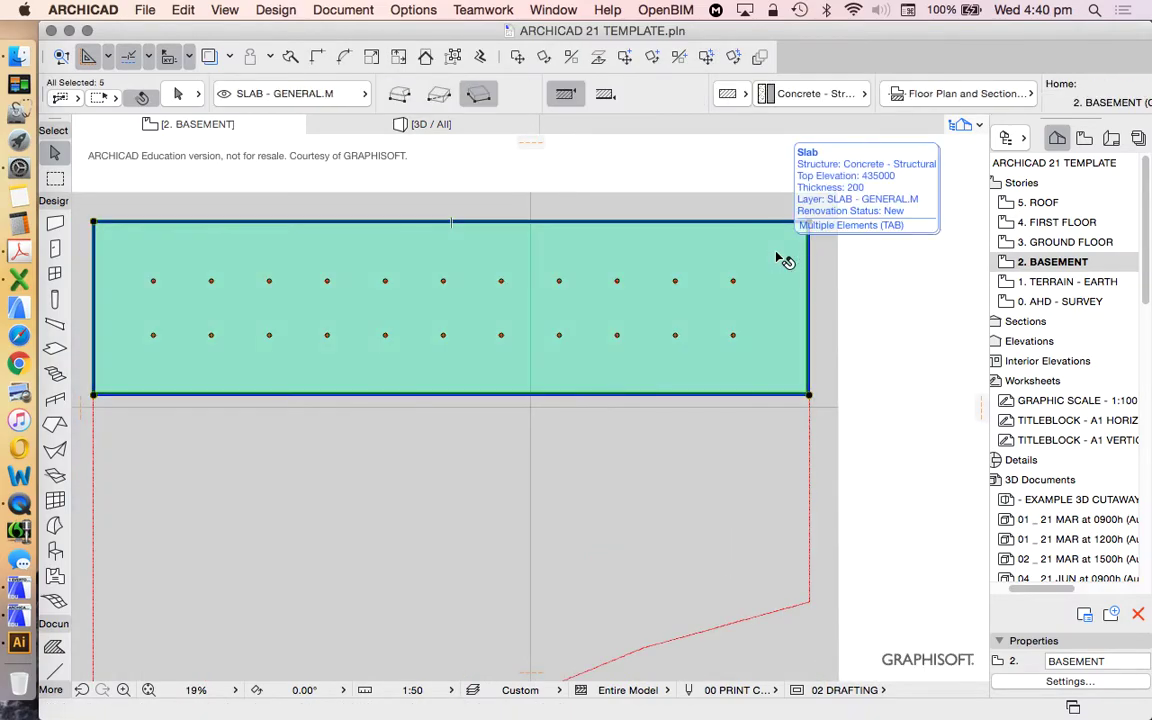
double_click(1064, 243)
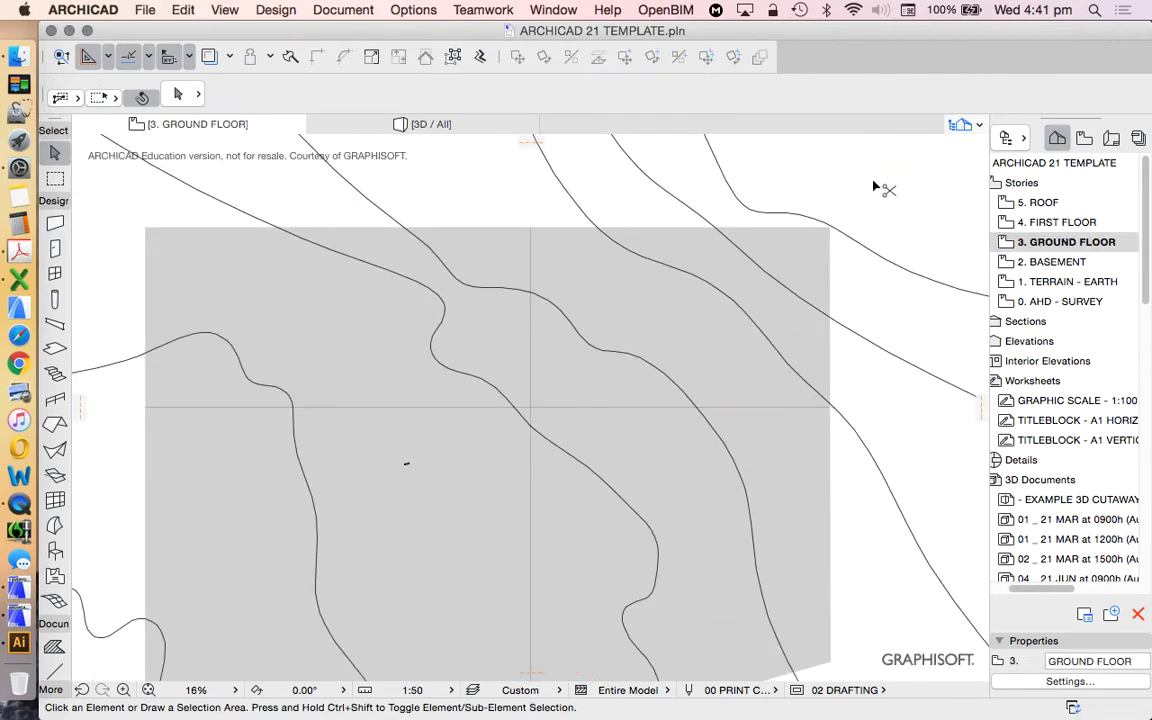
key(cmd+v)
click(866, 175)
scroll(501, 301, up, 5)
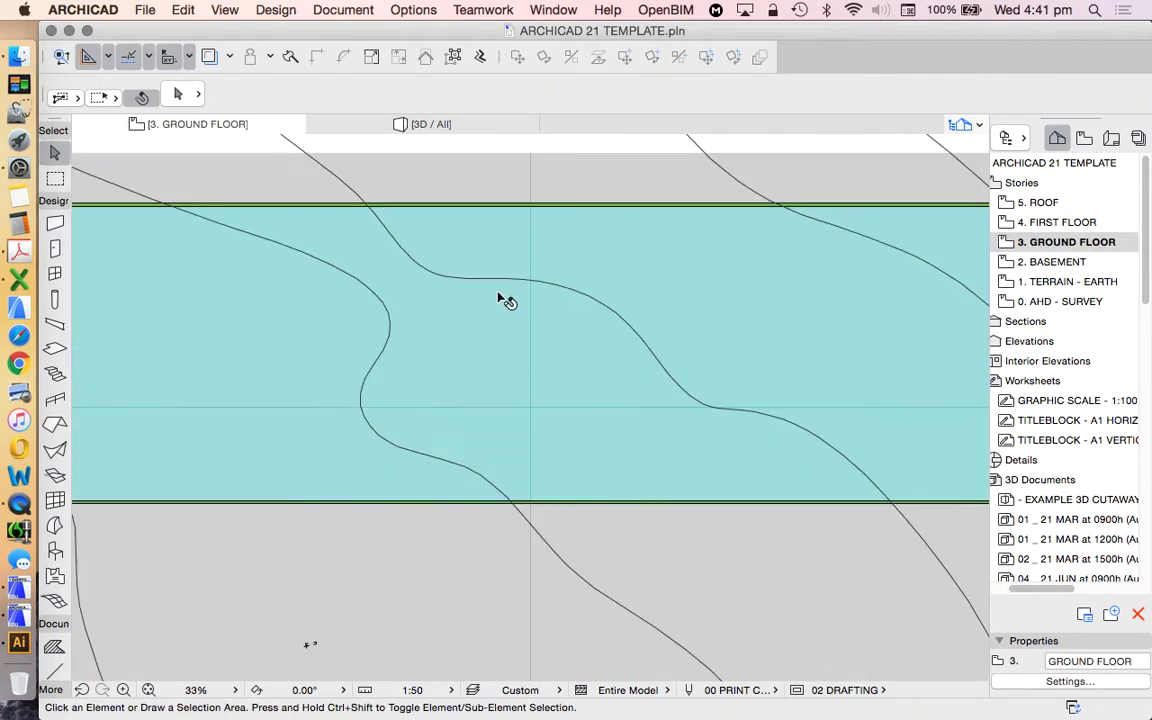
Set the building material of the four ground floor external walls to GENERIC - CAVITY (600-)
scroll(460, 239, down, 5)
scroll(400, 265, up, 3)
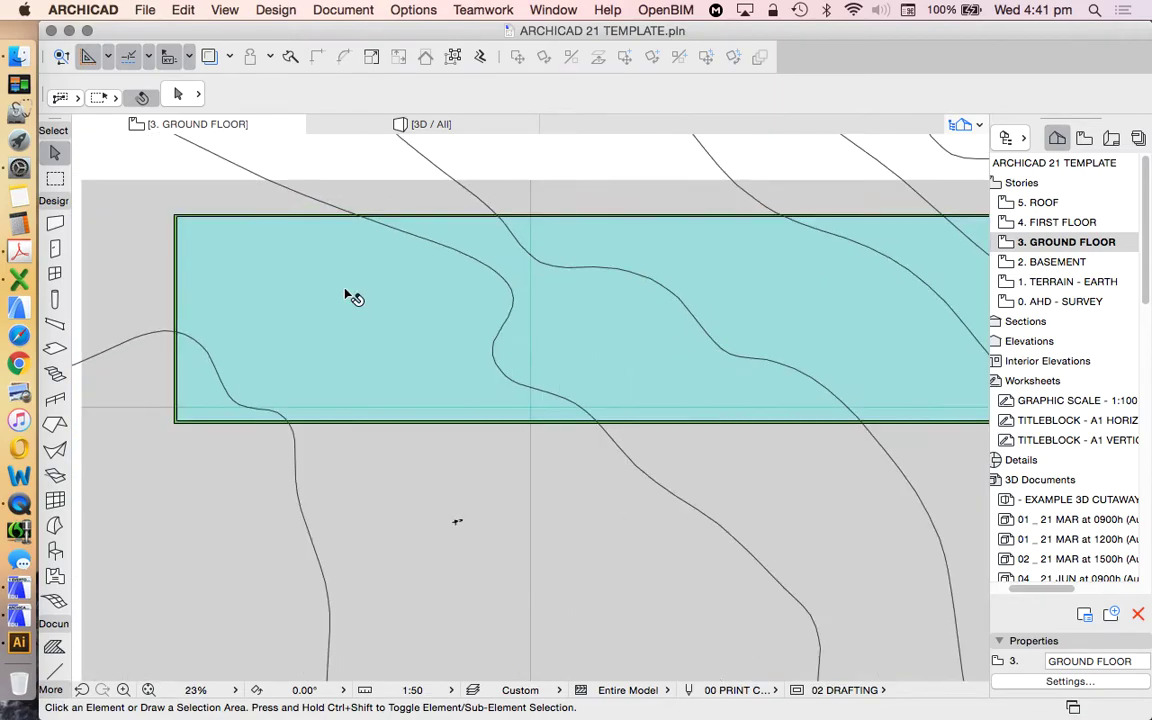
click(336, 272)
click(224, 219)
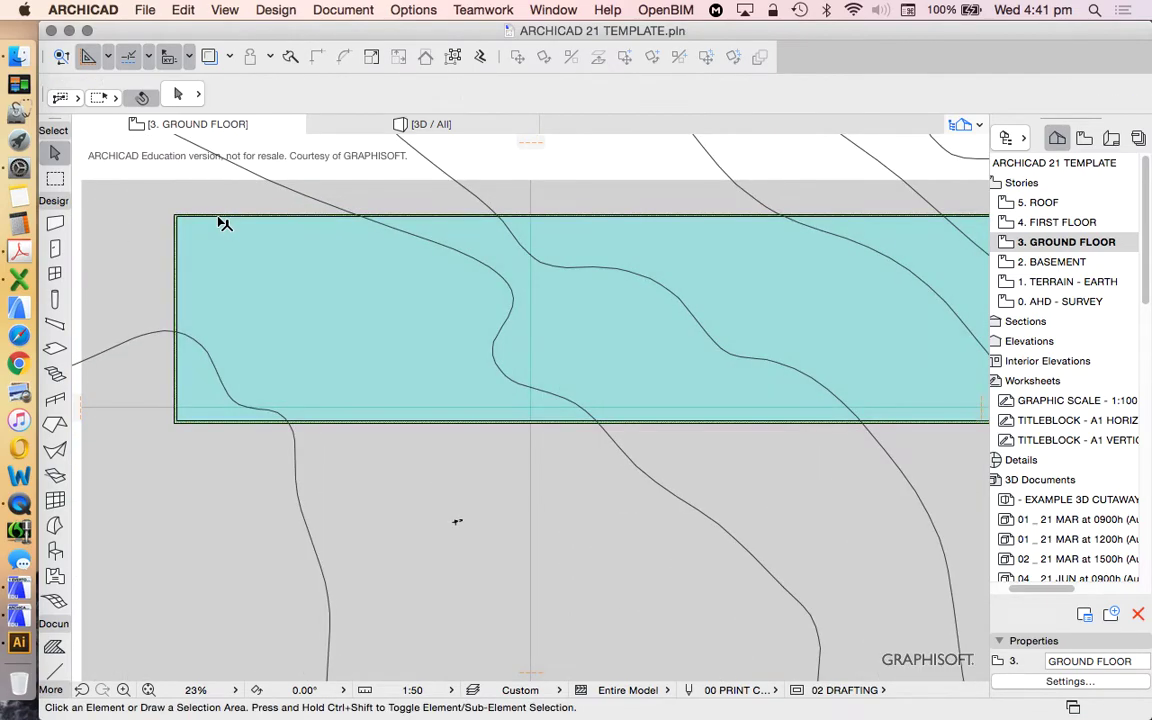
scroll(160, 210, up, 6)
click(176, 94)
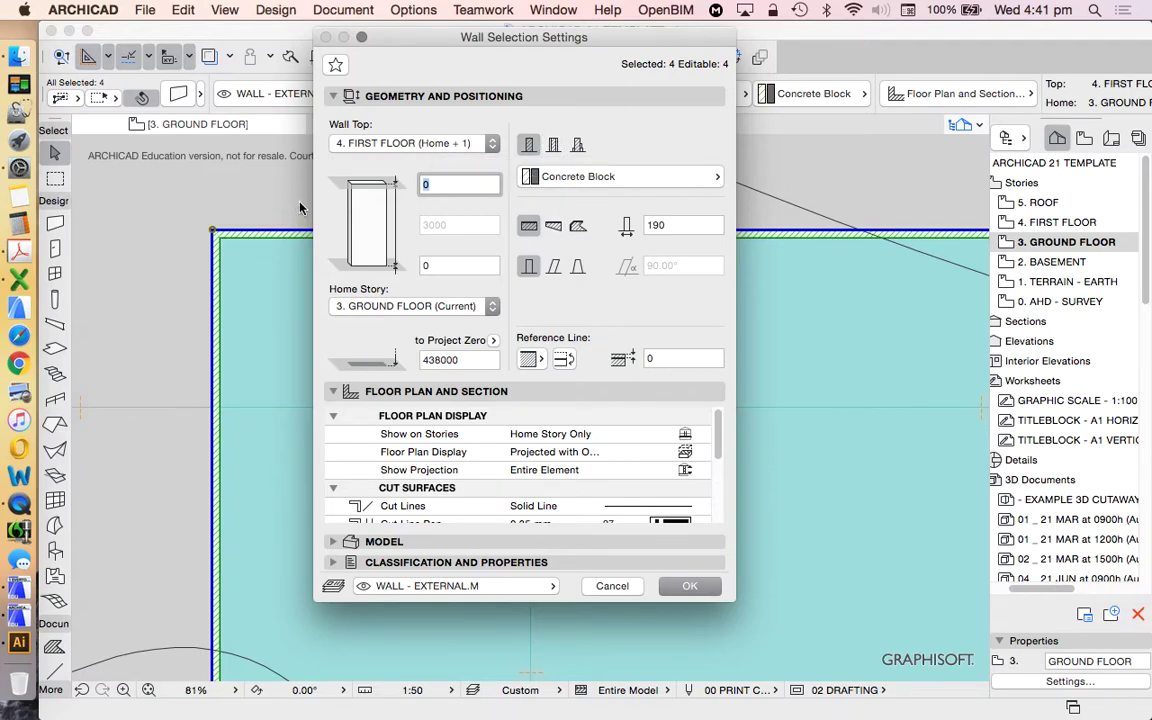
click(606, 177)
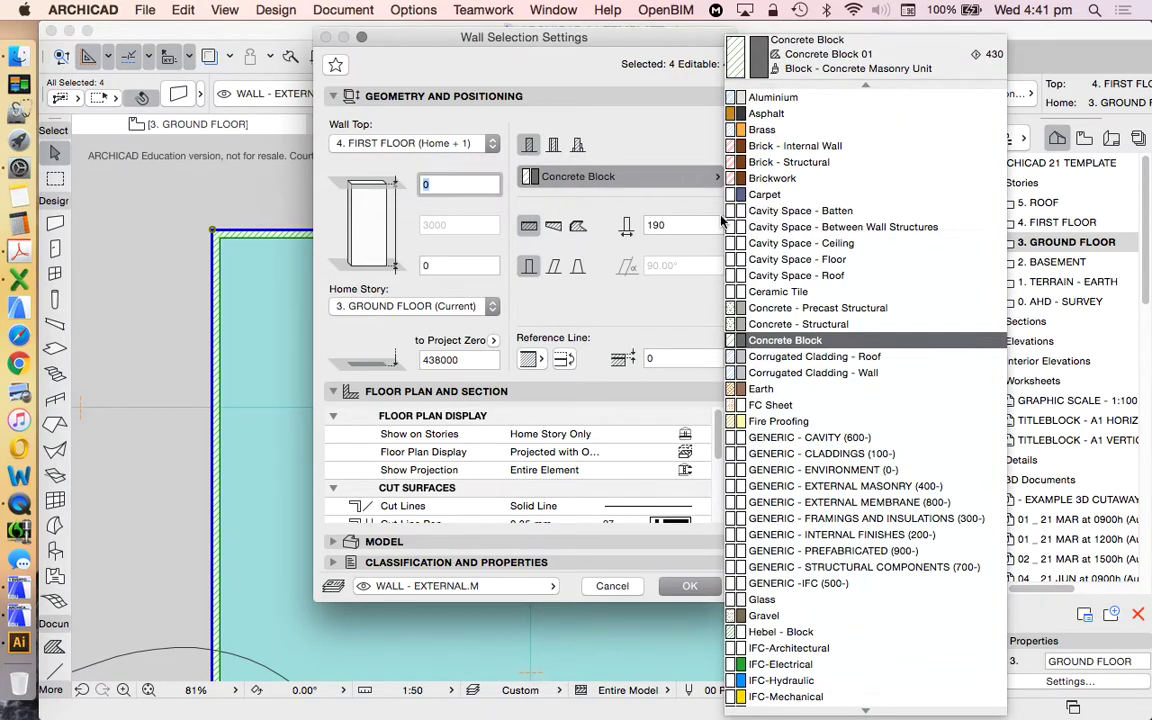
click(217, 188)
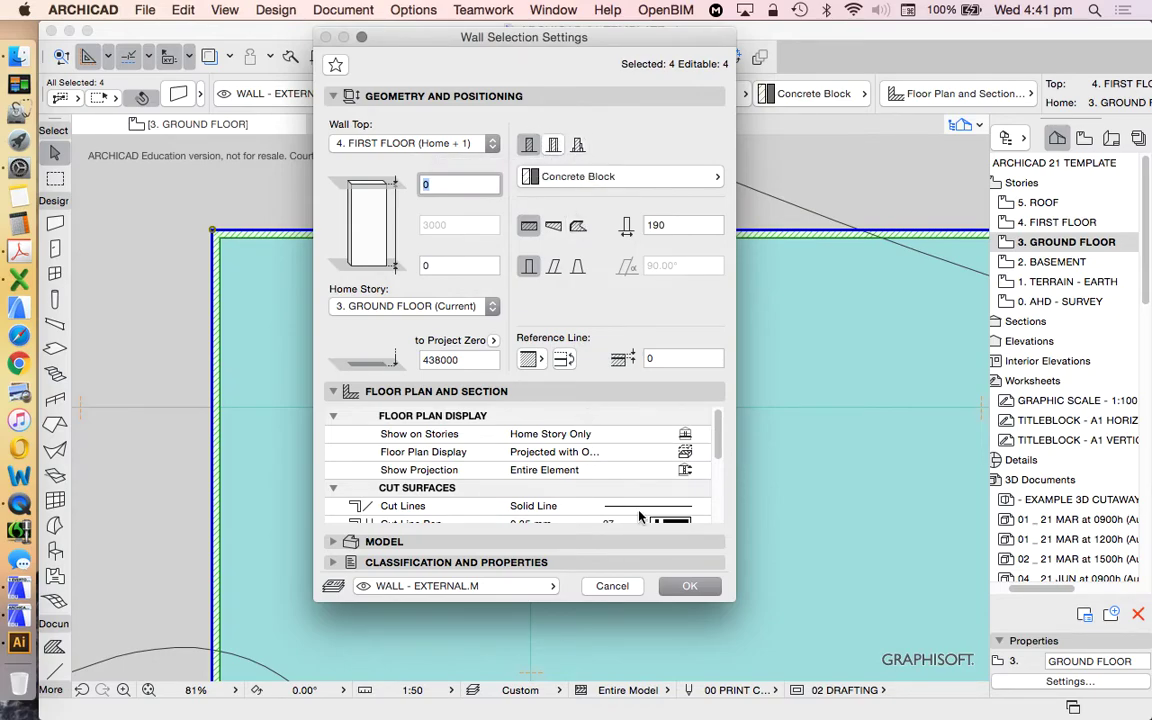
click(688, 590)
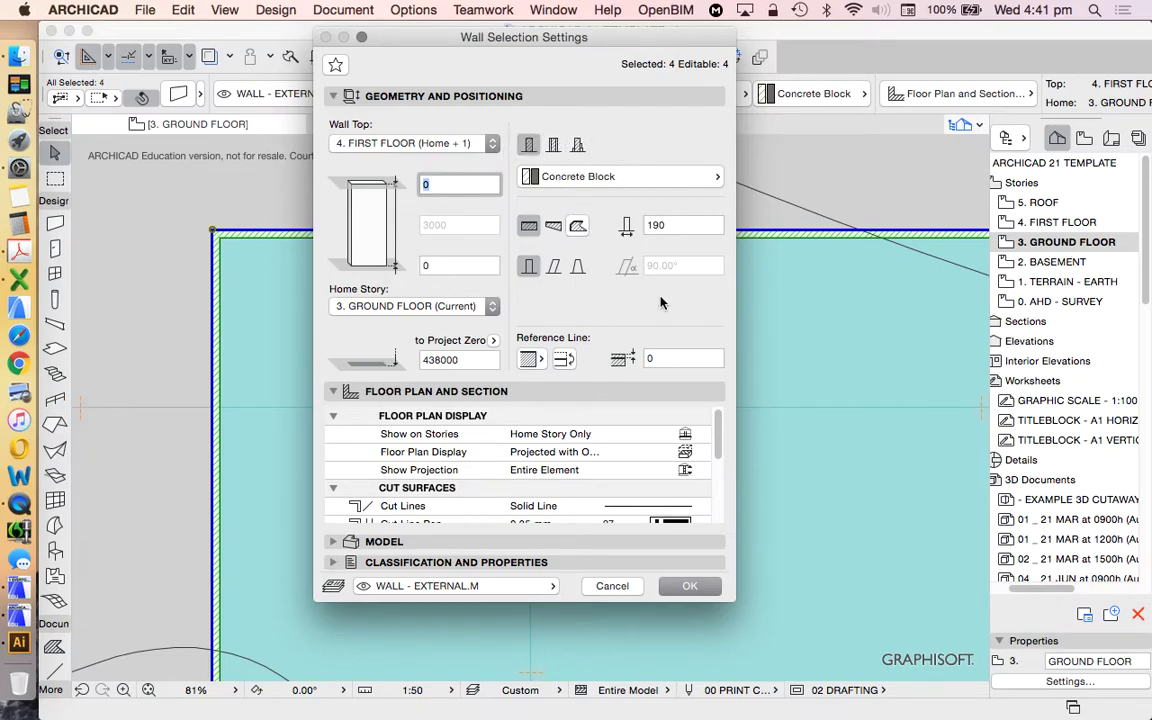
click(584, 181)
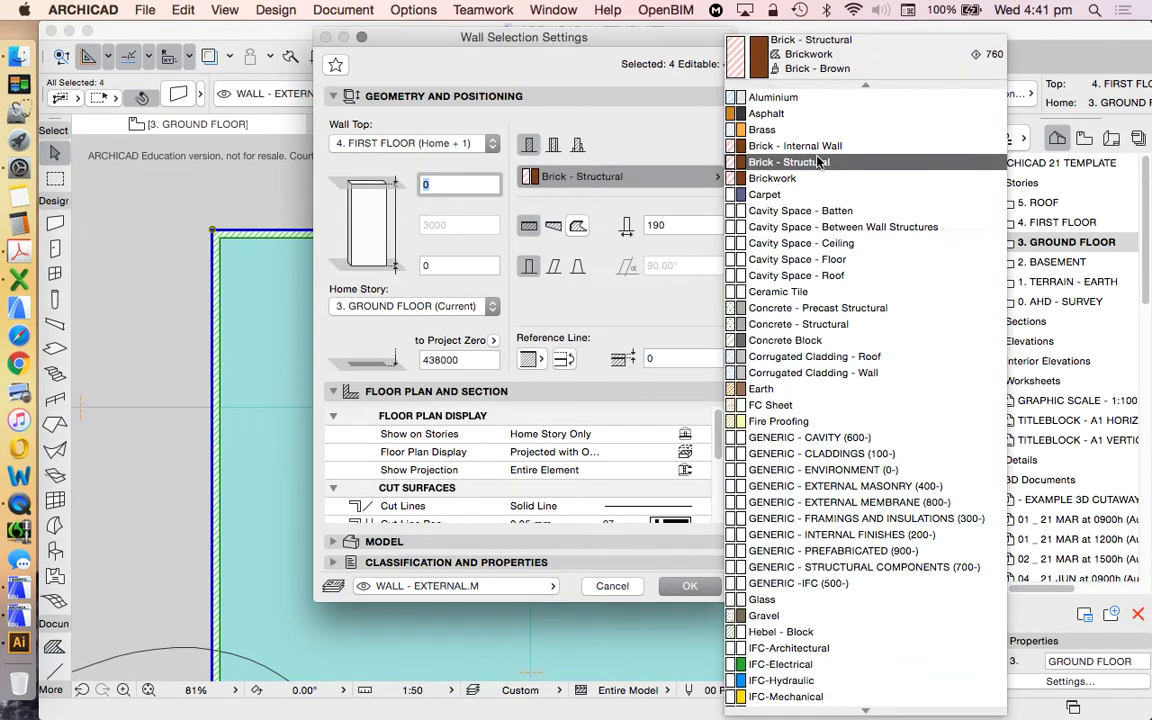
scroll(818, 178, down, 1)
scroll(818, 178, down, 9)
scroll(735, 176, up, 10)
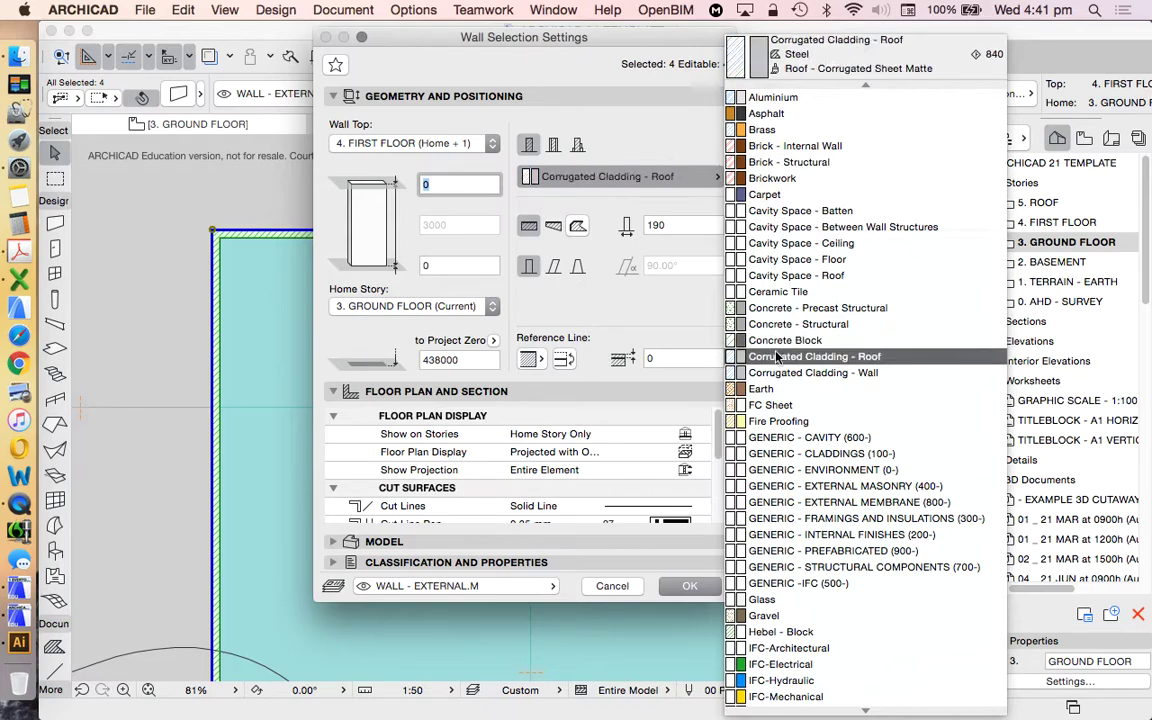
click(818, 438)
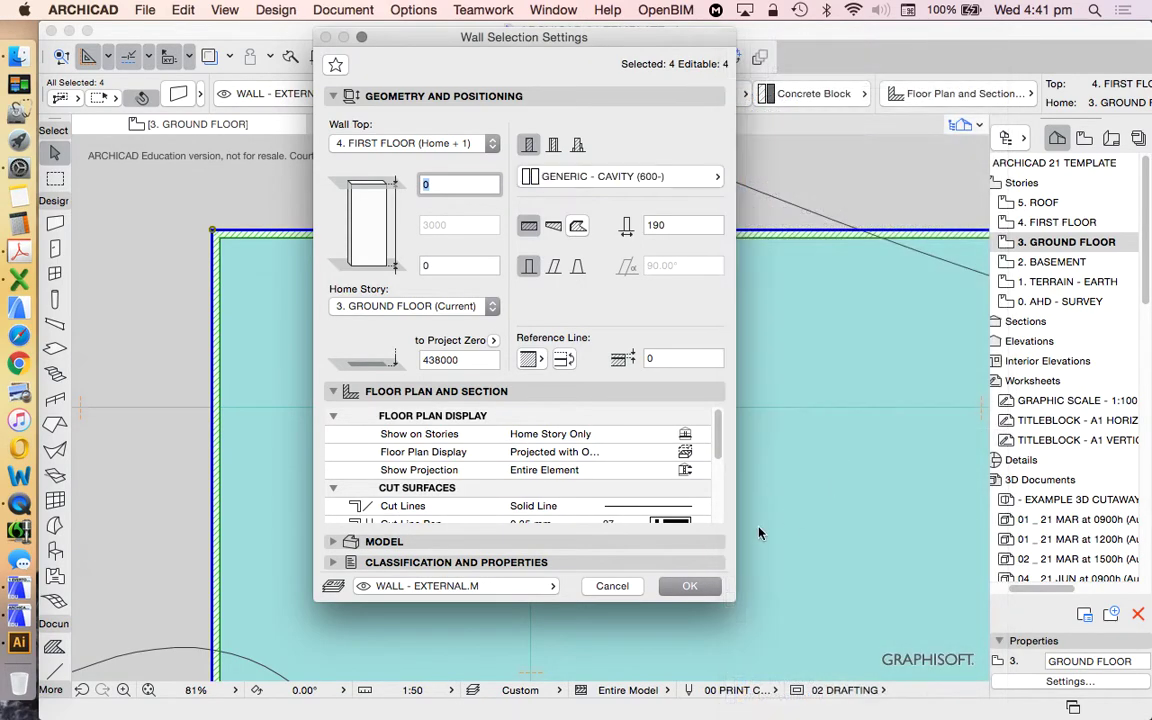
click(690, 586)
Show the Basement story as a trace reference on the Ground Floor plan
scroll(300, 224, up, 5)
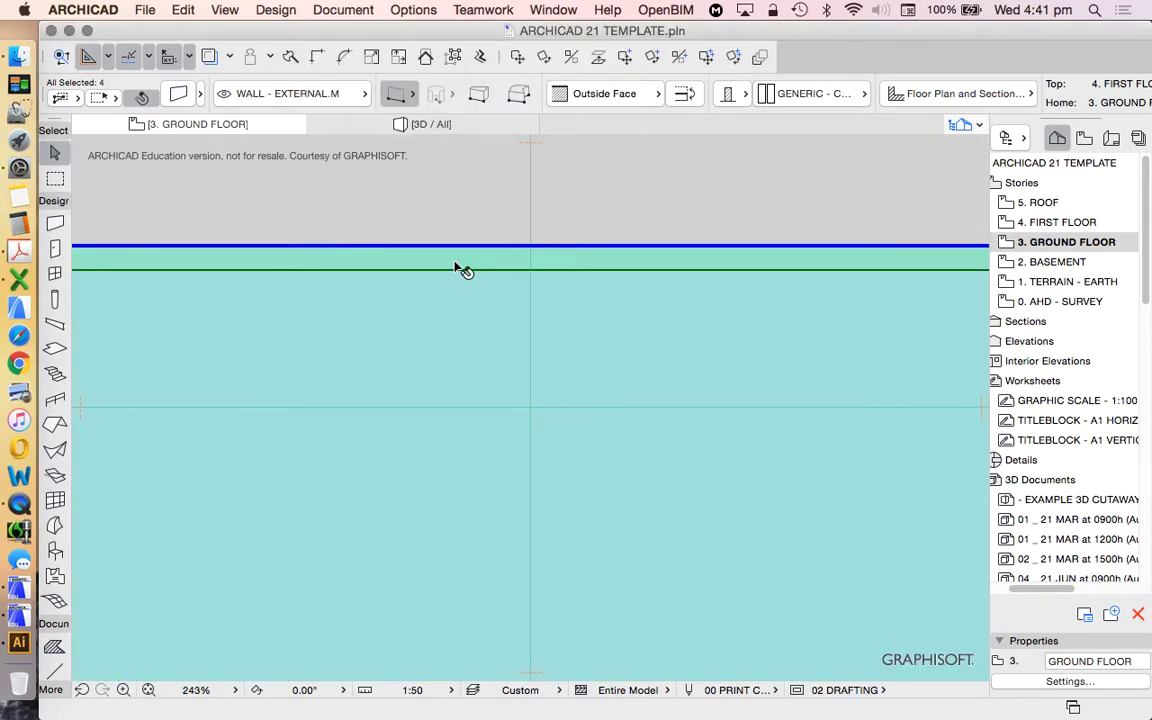
scroll(393, 272, down, 5)
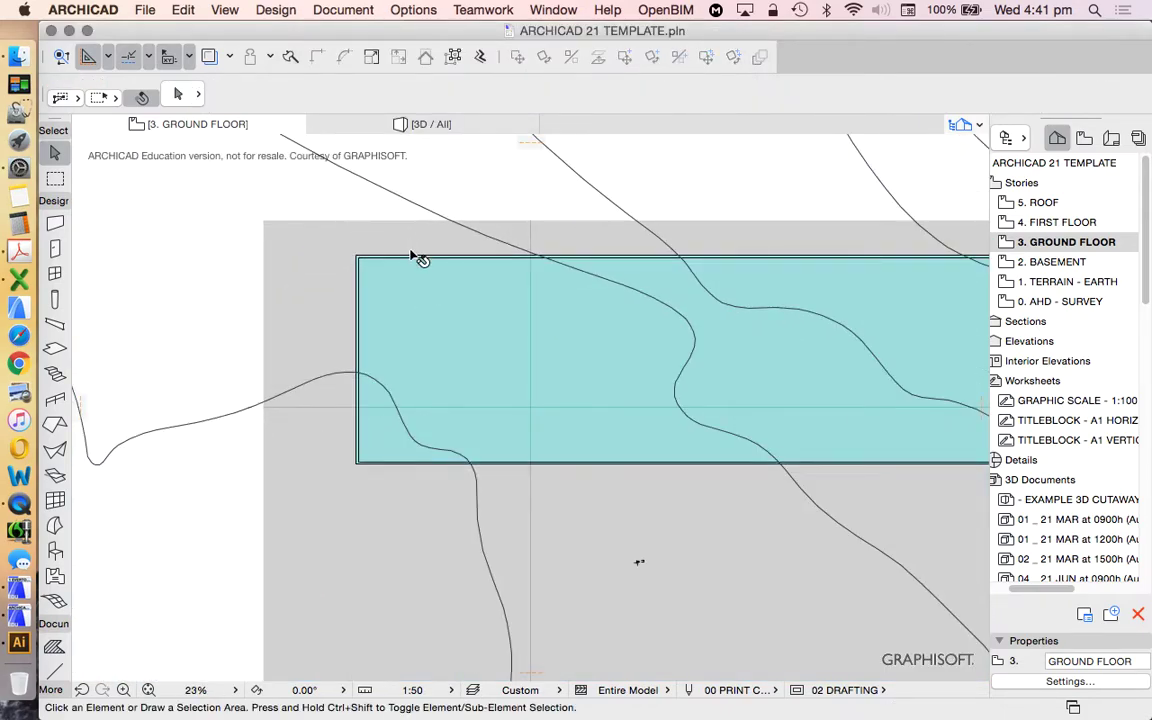
scroll(405, 275, up, 2)
scroll(258, 235, down, 3)
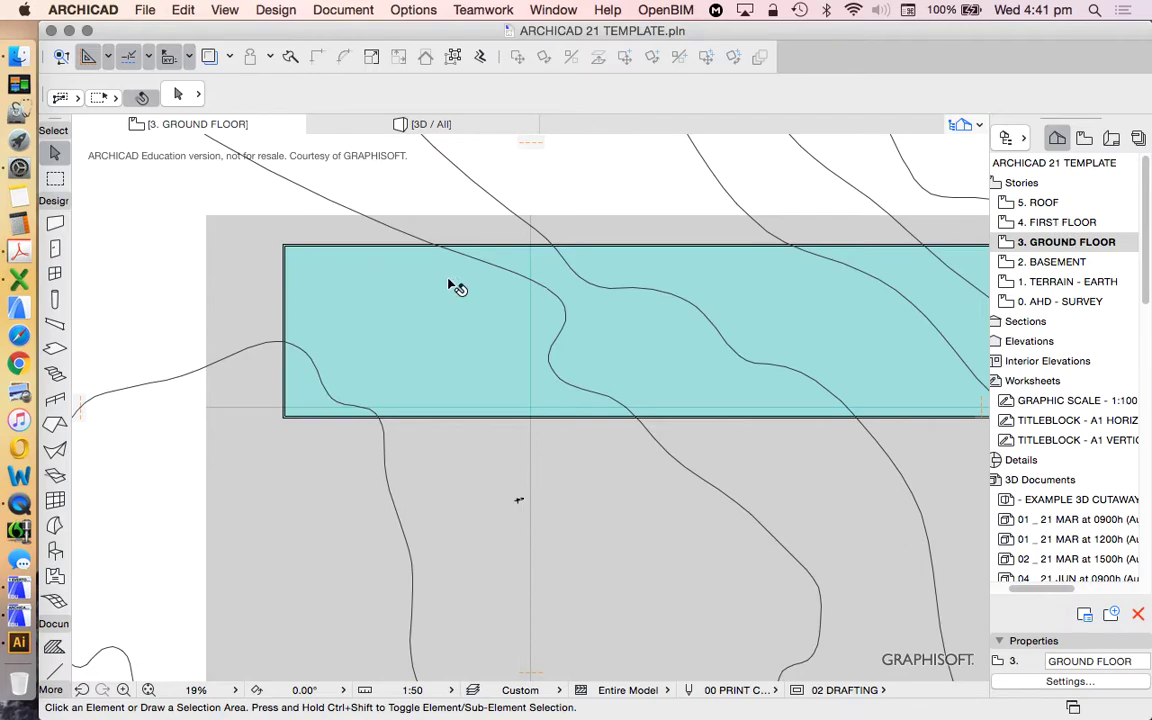
scroll(520, 336, down, 2)
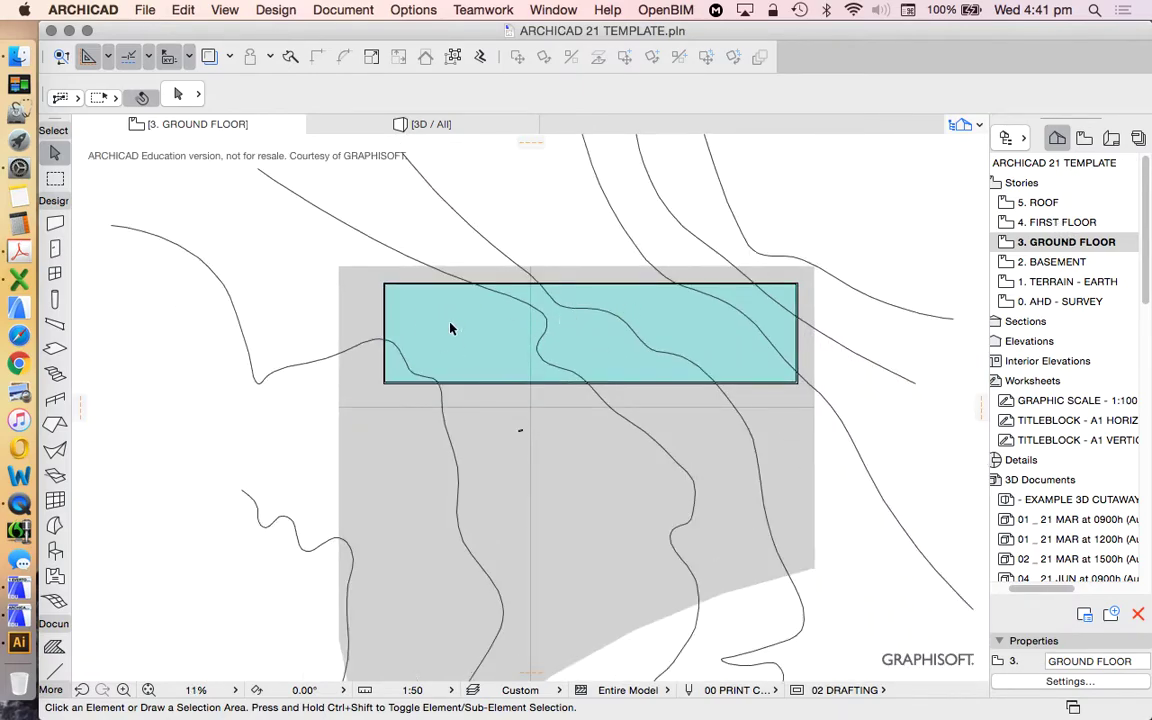
scroll(392, 323, up, 2)
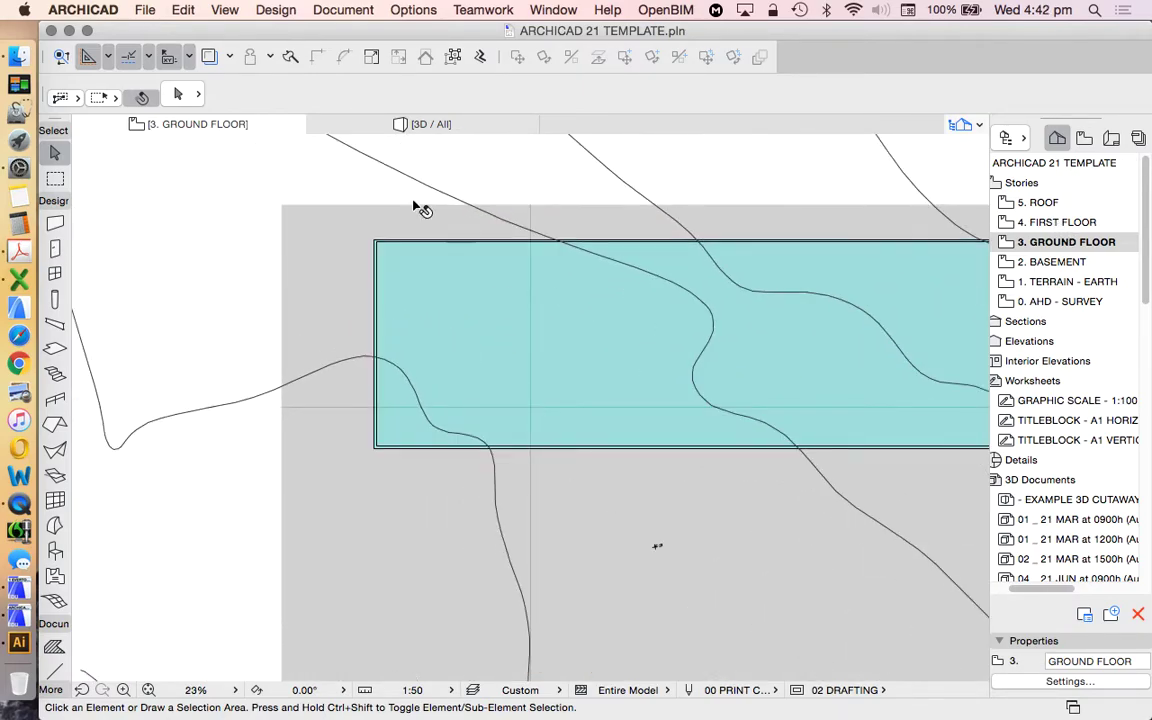
right_click(1048, 265)
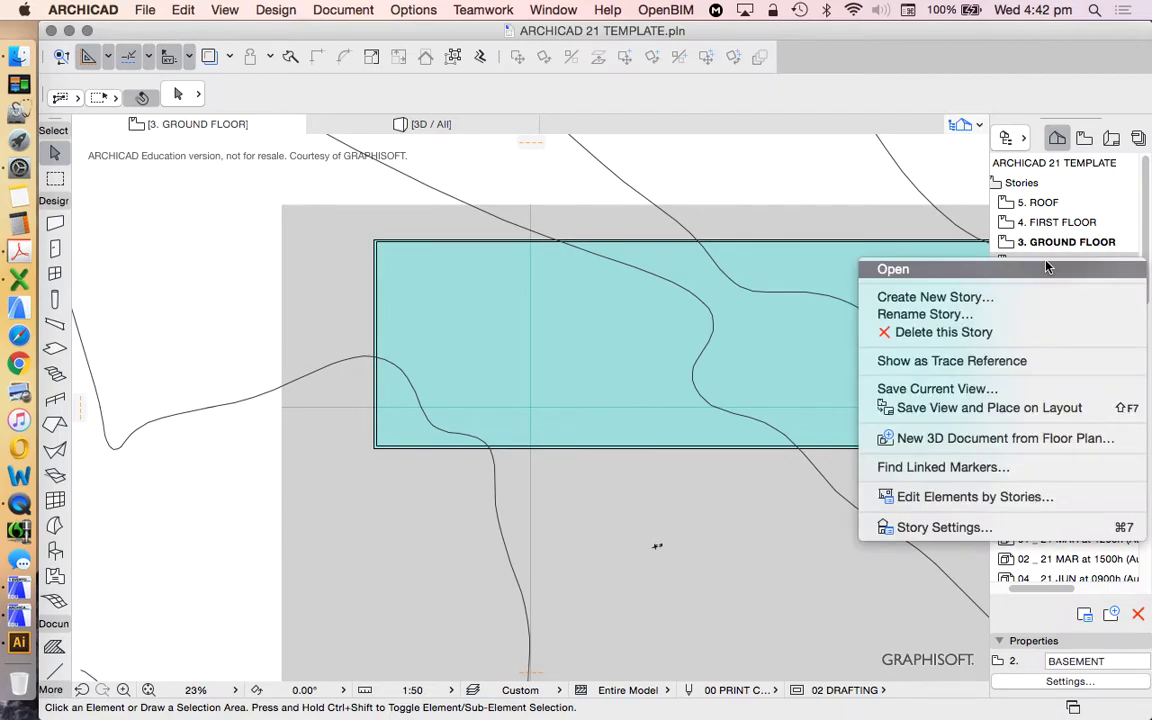
click(935, 360)
scroll(455, 296, up, 2)
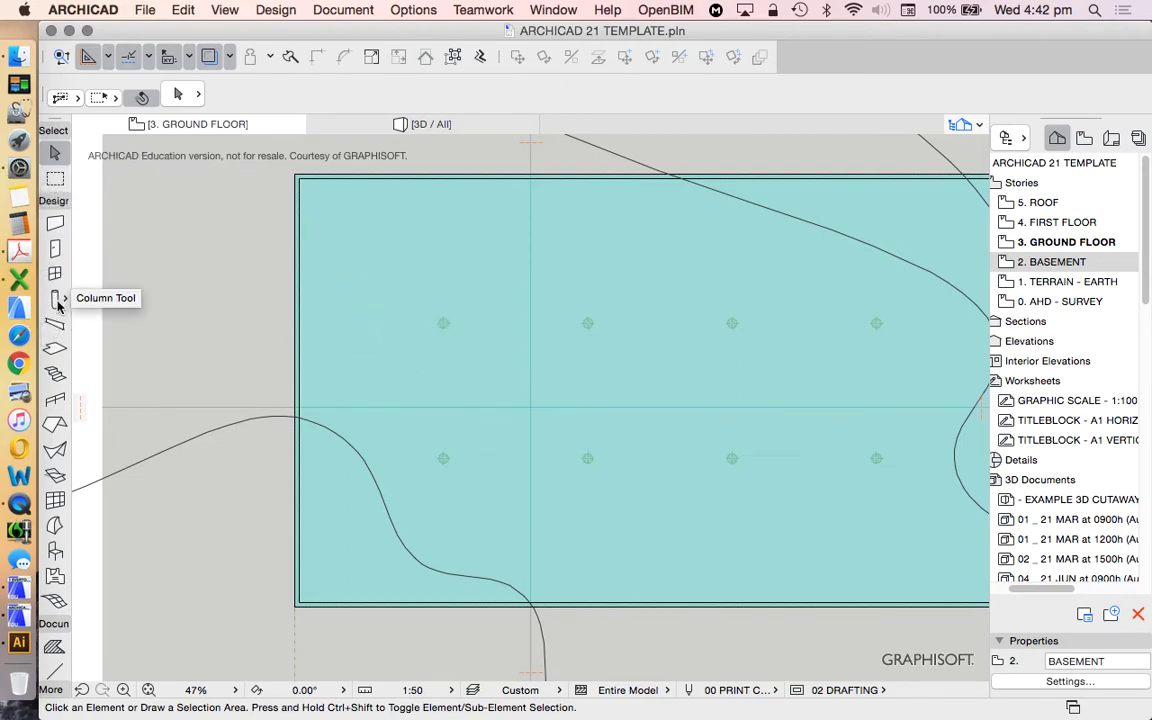
Set the Wall tool defaults to straight geometry, a Center reference line, Brick - Structural material and a thickness of 300
click(55, 224)
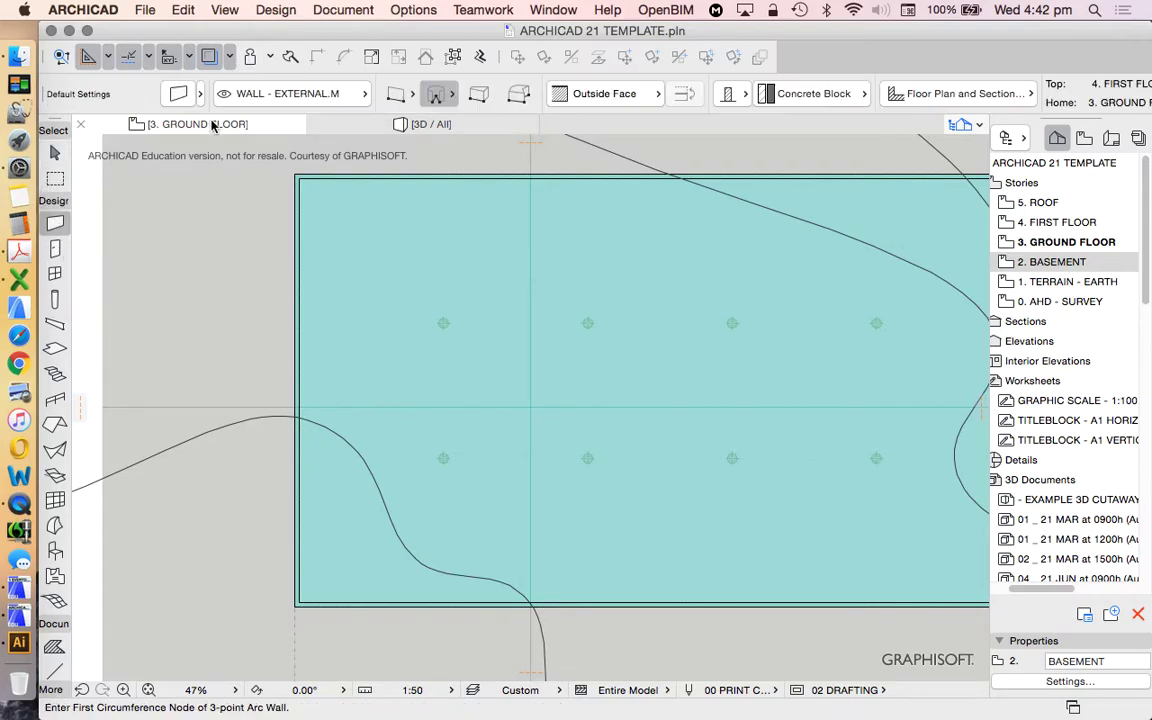
click(160, 86)
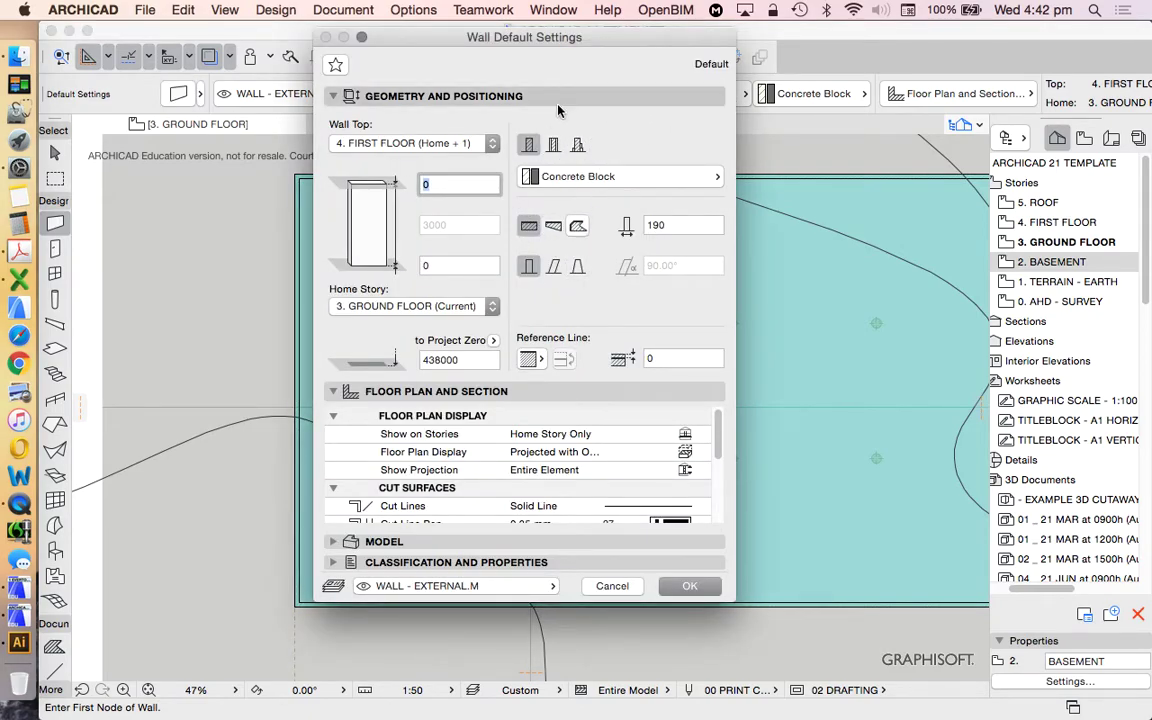
click(531, 362)
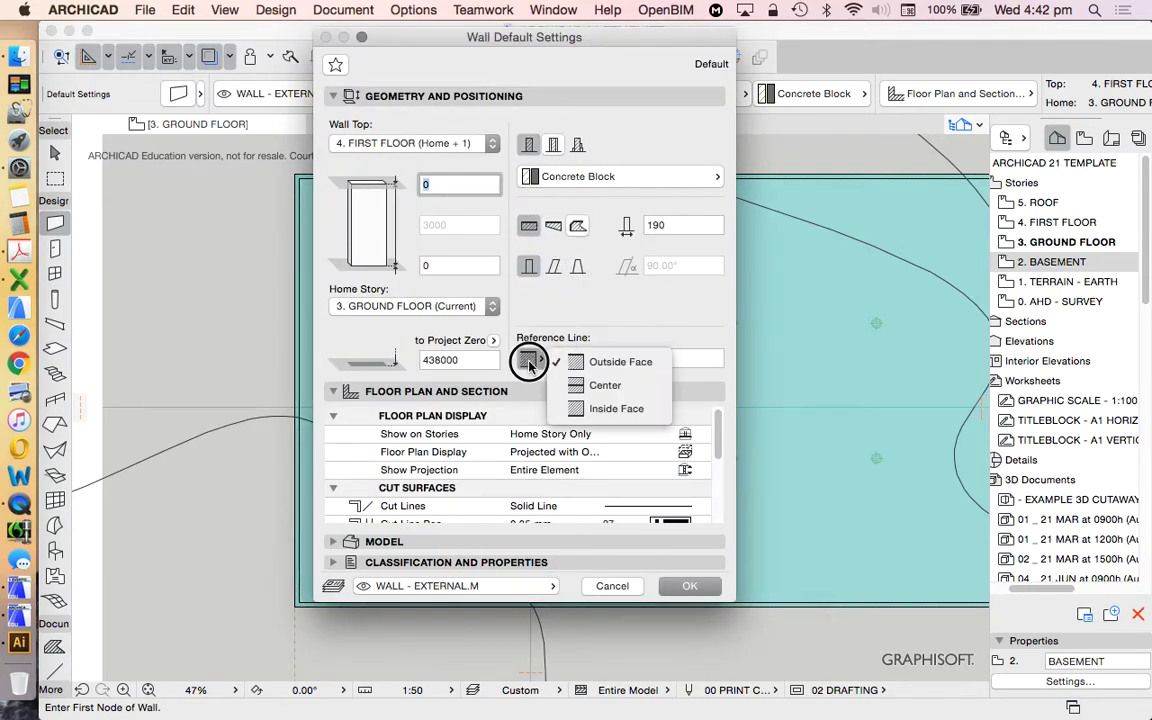
click(603, 362)
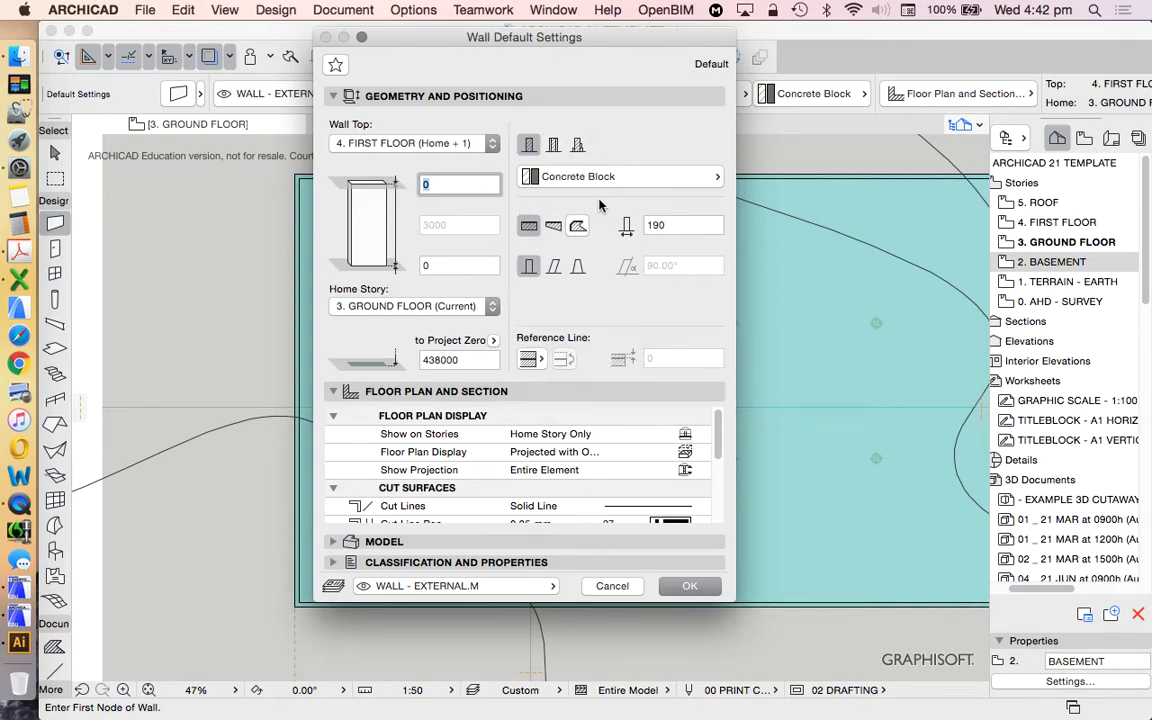
click(682, 177)
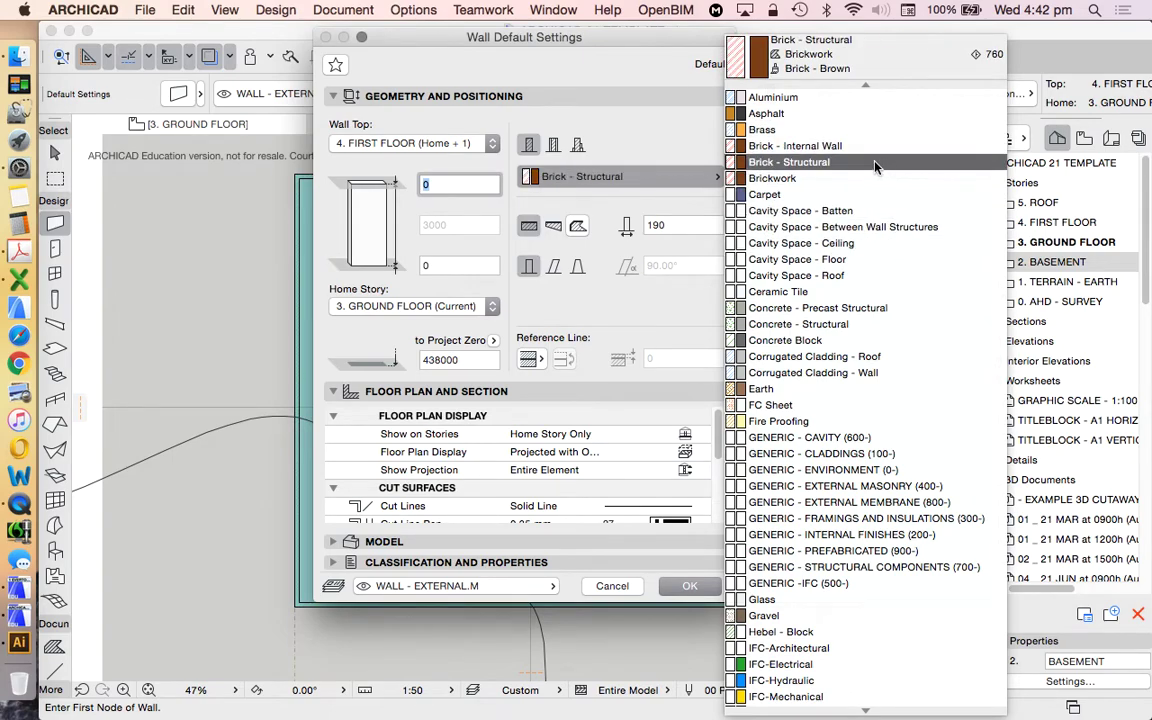
click(790, 164)
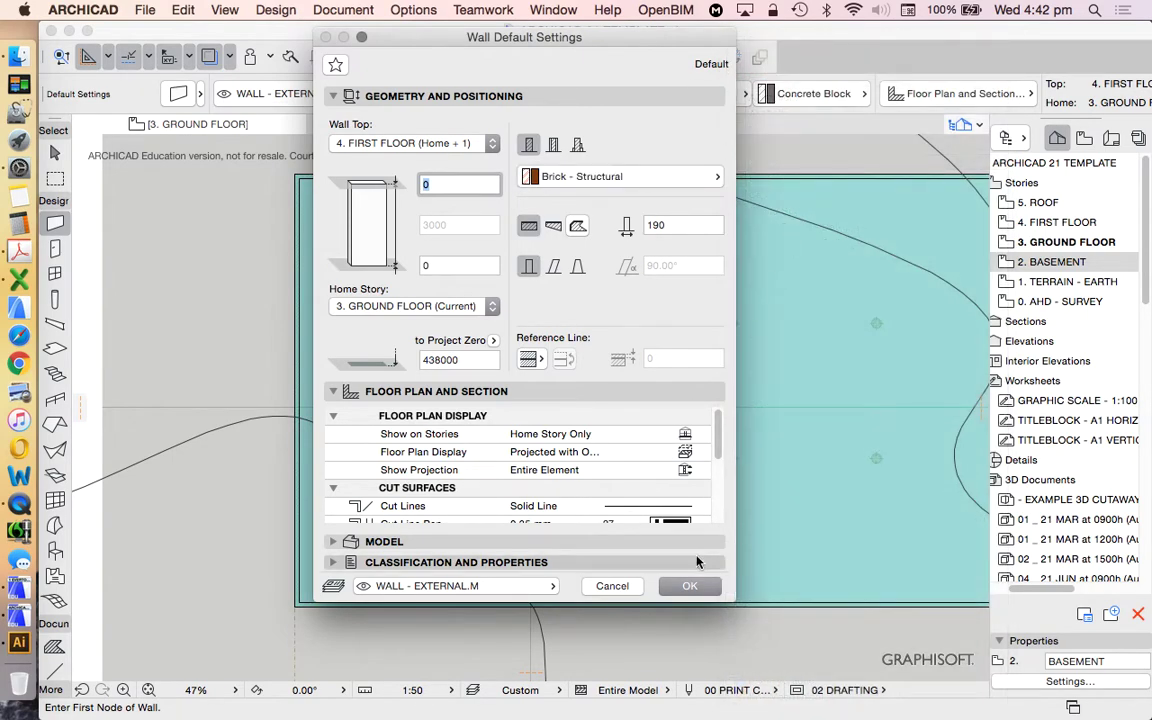
key(Tab)
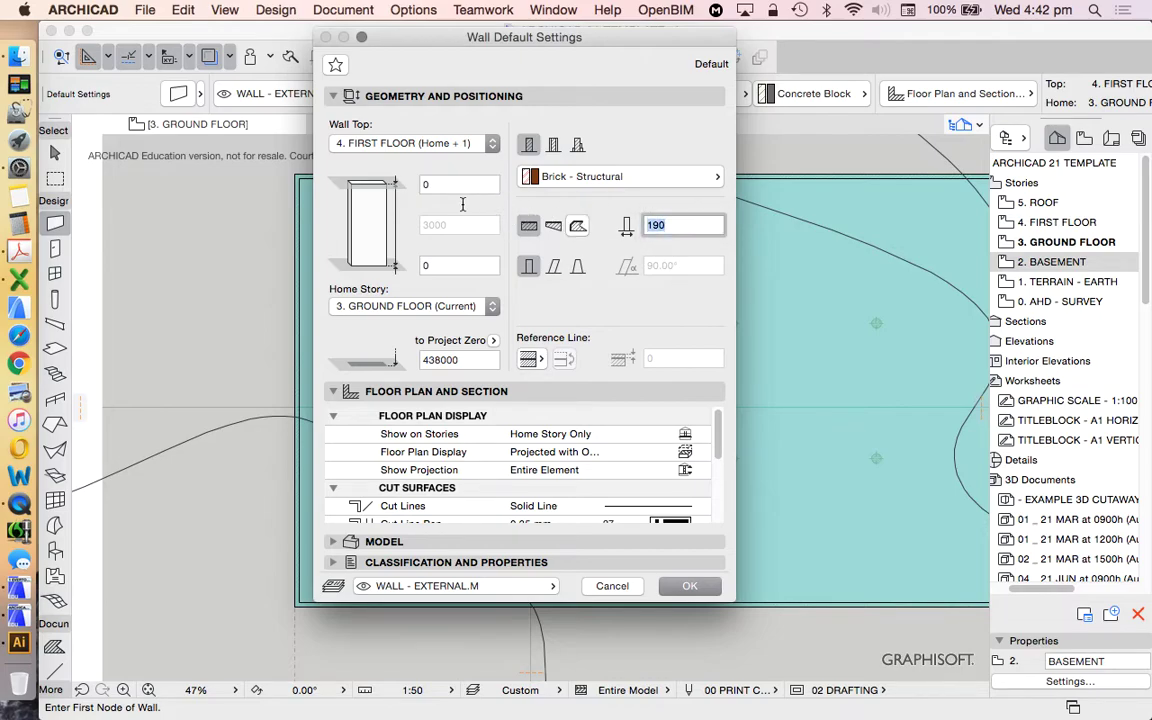
text(300)
click(700, 589)
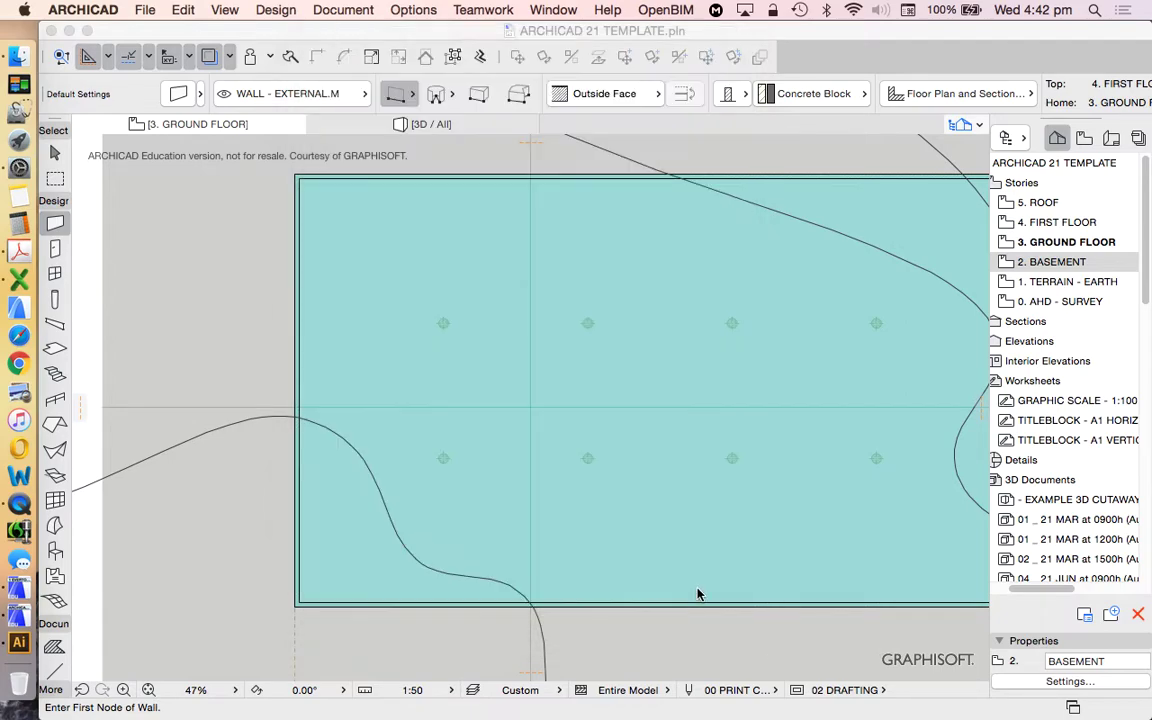
Draw a vertical structural brick wall from the center of the upper-left traced column down to the lower external wall
scroll(432, 303, up, 5)
click(458, 343)
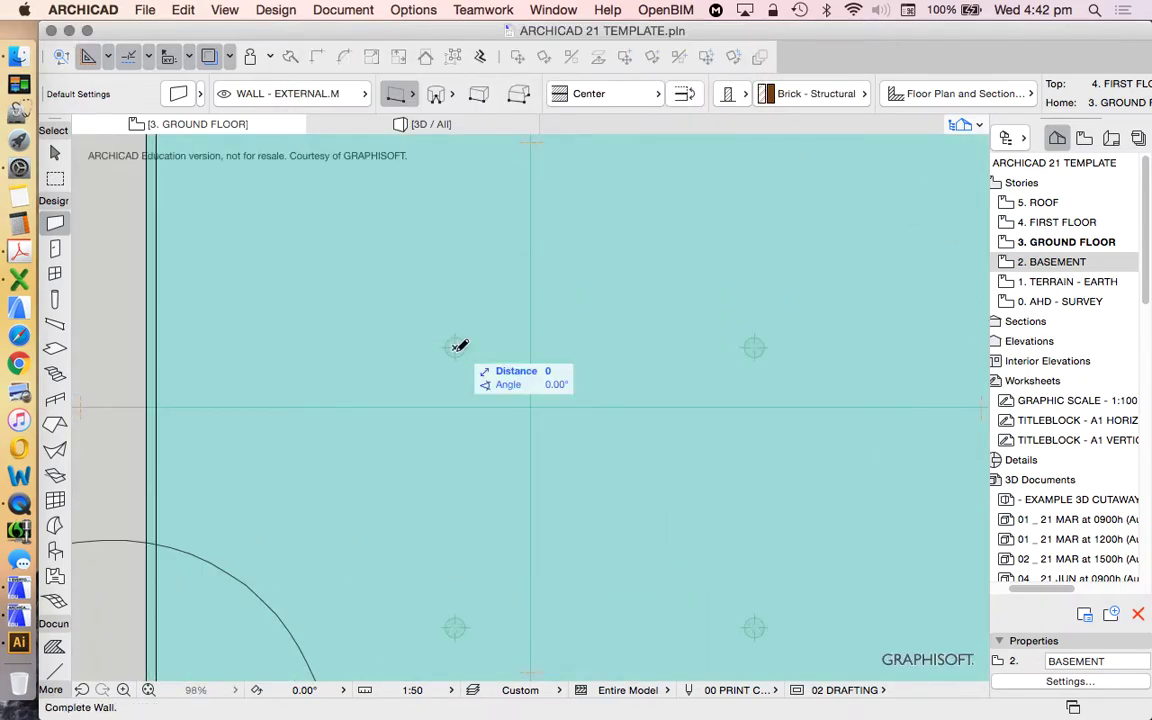
scroll(458, 404, down, 10)
scroll(463, 520, up, 6)
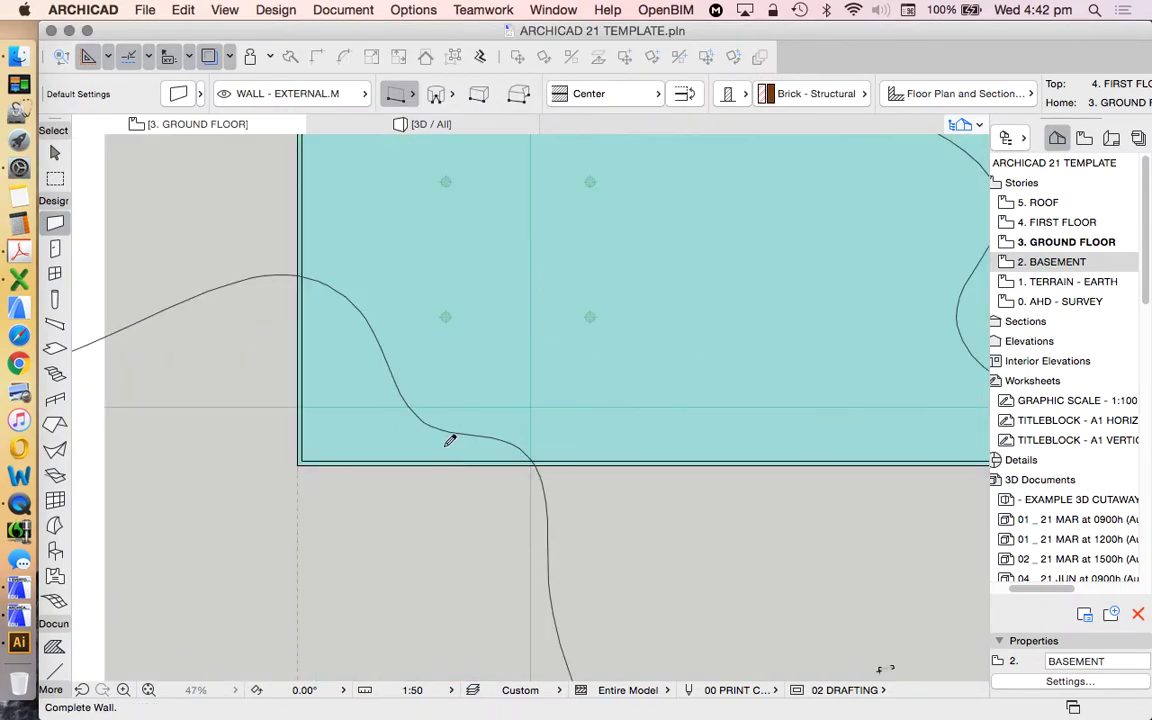
click(452, 458)
scroll(452, 458, down, 1)
scroll(453, 237, up, 3)
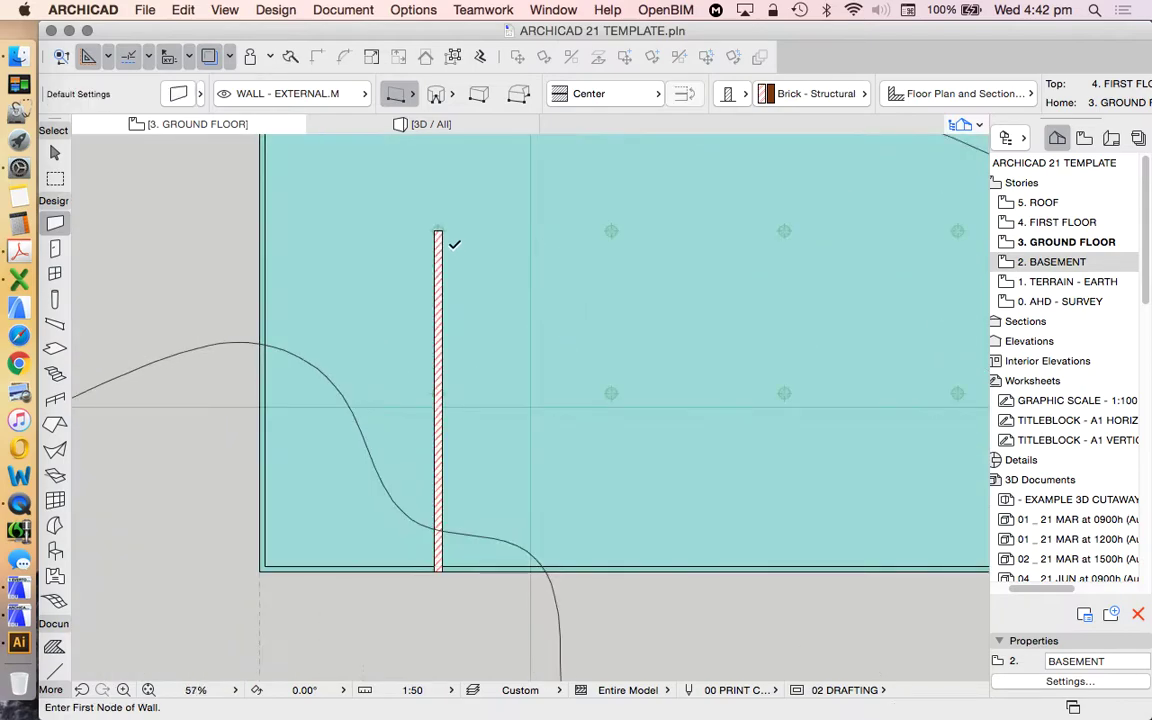
key(Escape)
Stretch the upper end of the brick wall up to the outer edge of the upper external wall
scroll(447, 217, up, 6)
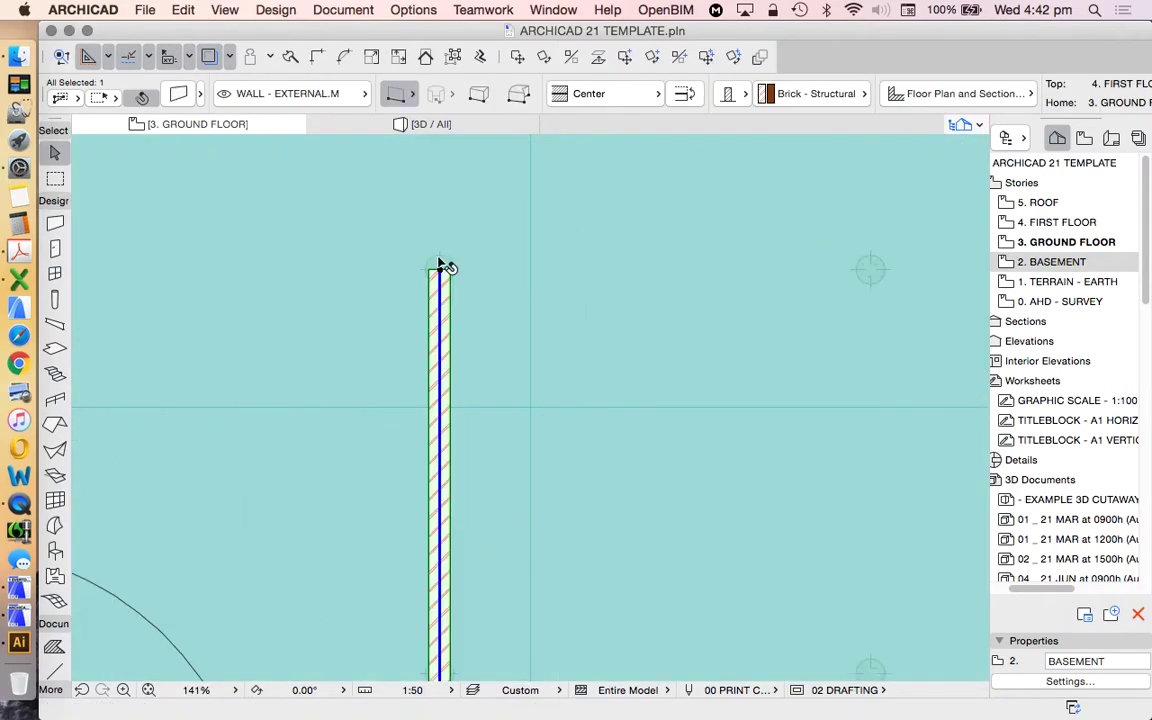
click(441, 265)
scroll(456, 300, down, 15)
scroll(476, 290, up, 11)
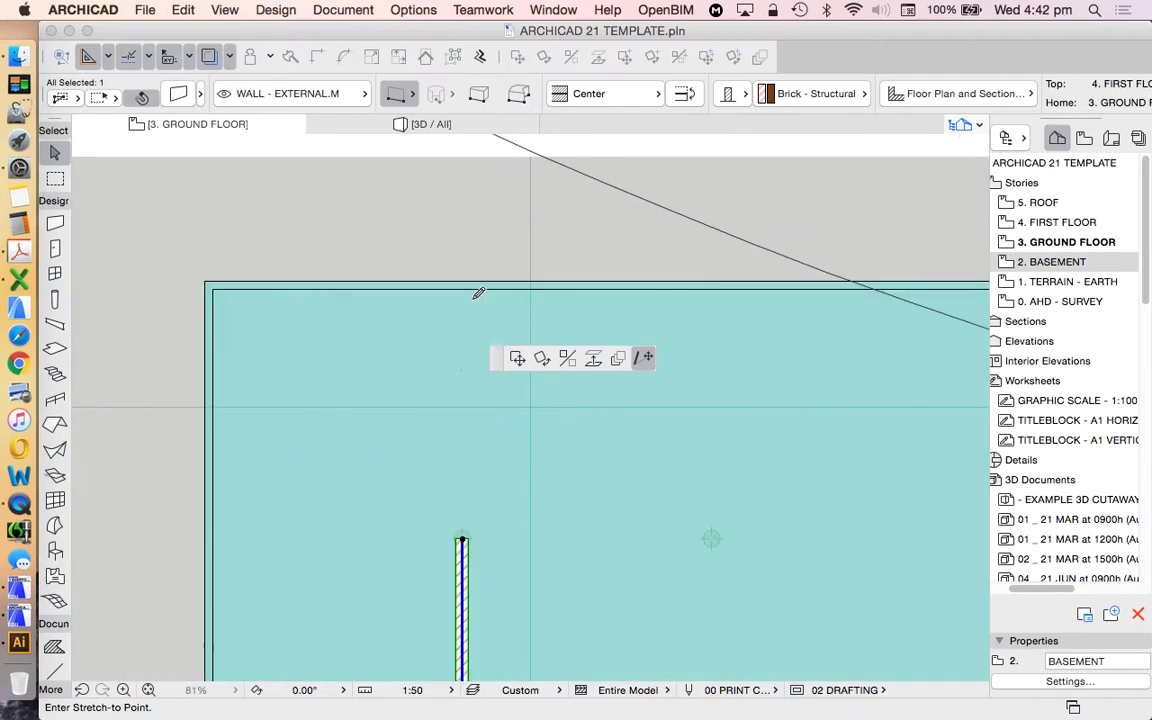
click(467, 287)
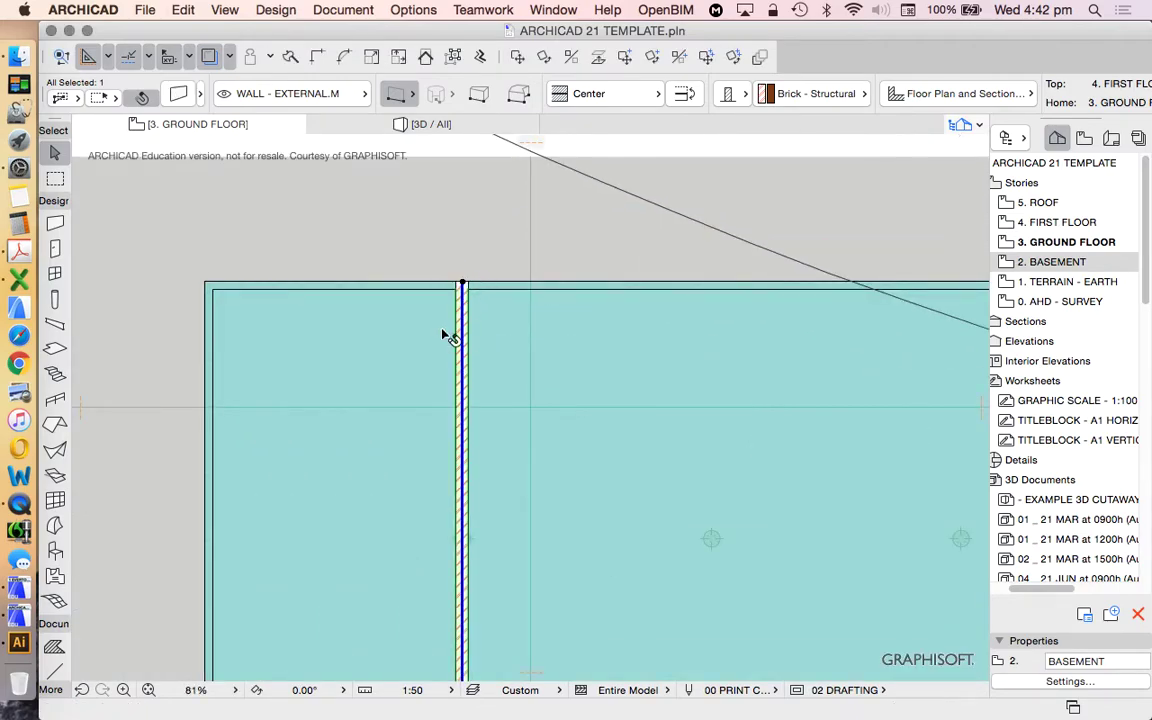
Multiply the brick wall by dragging with the Increment method, making 10 copies spaced 6000 apart along the traced columns
scroll(455, 225, down, 5)
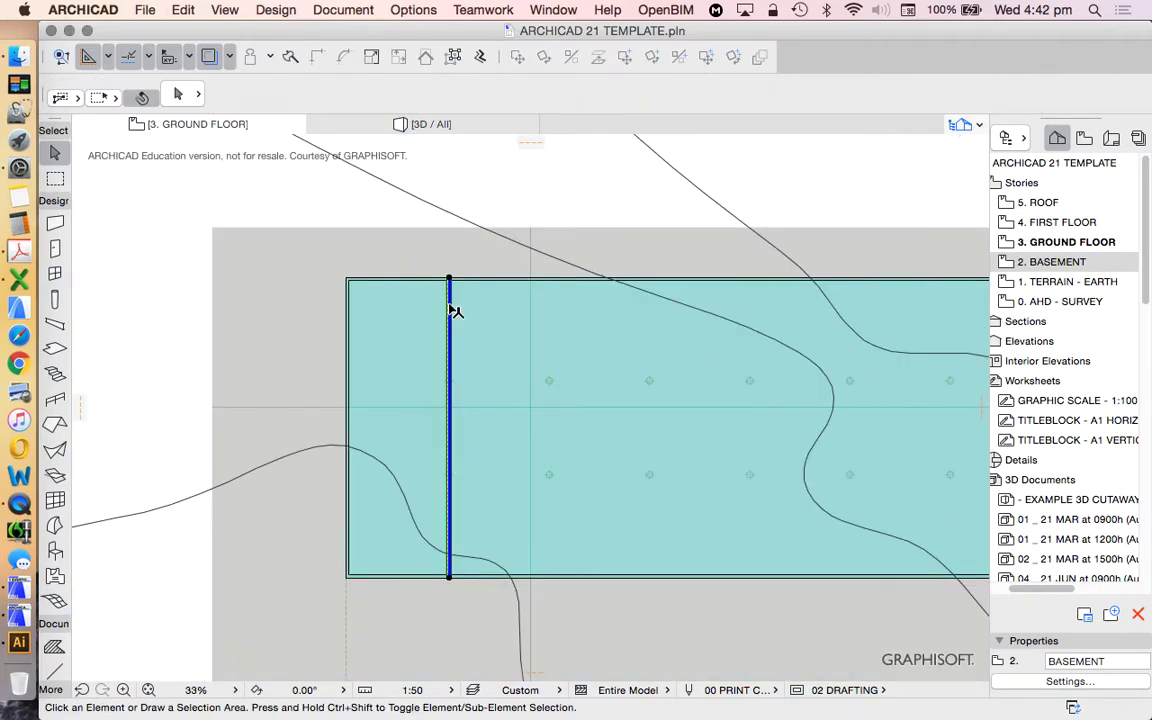
scroll(450, 314, down, 4)
scroll(442, 324, up, 4)
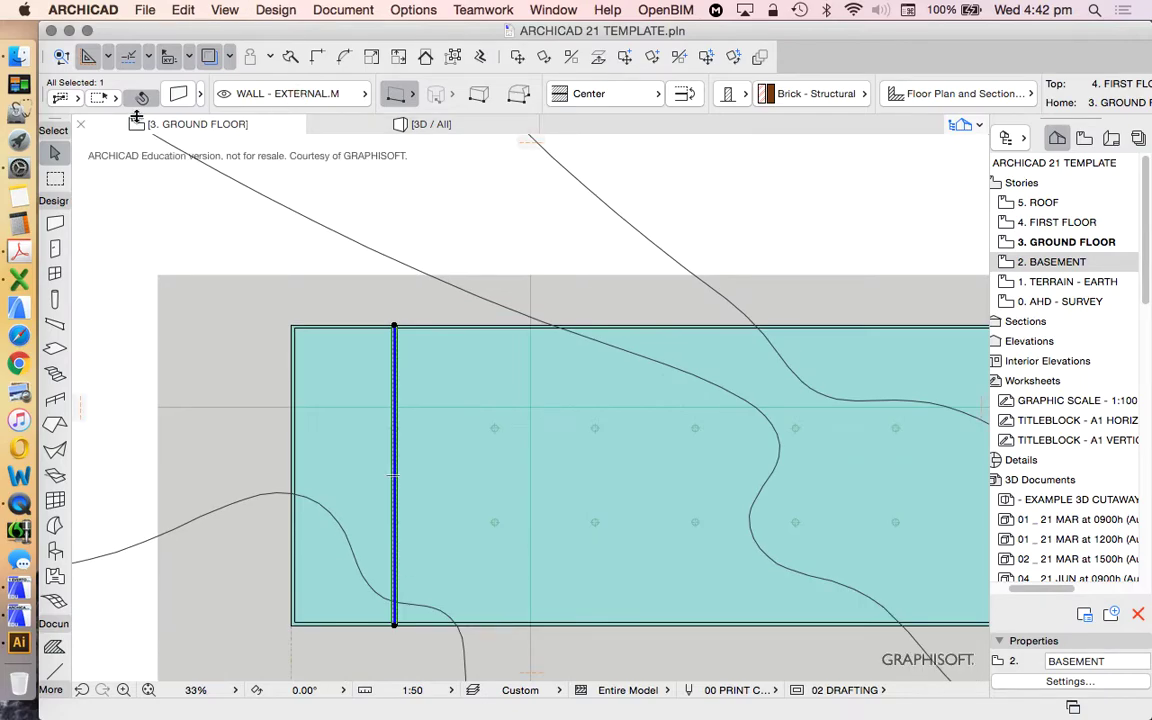
right_click(441, 201)
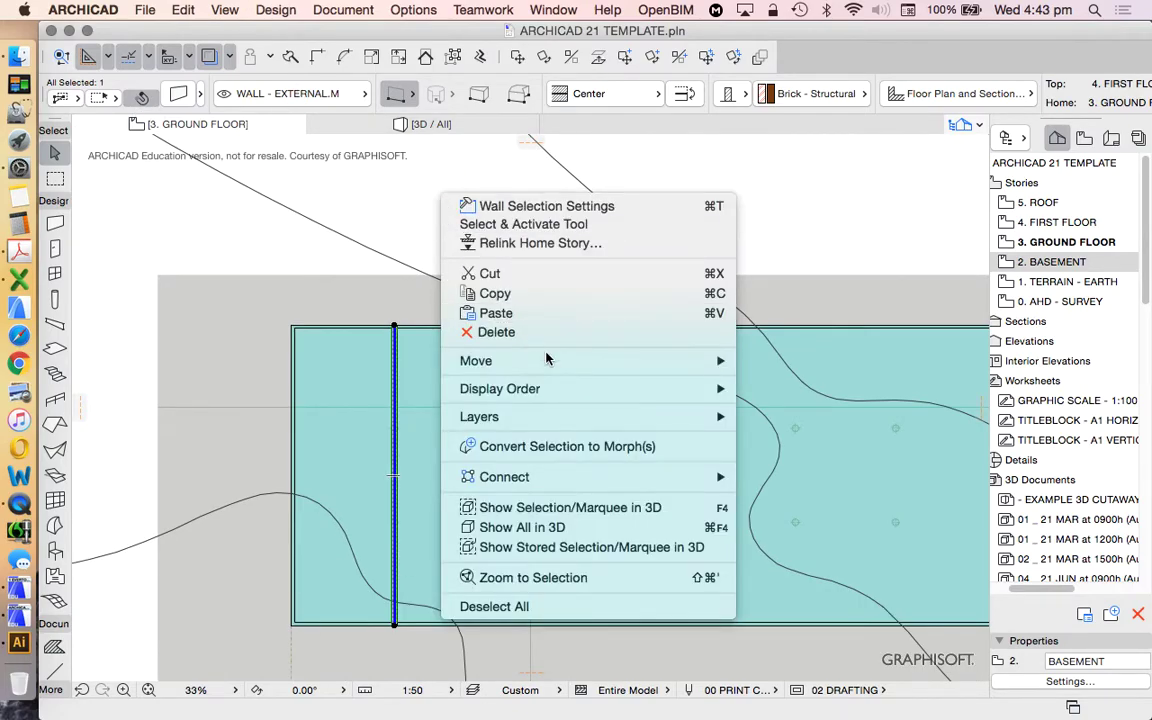
mouse_move(557, 362)
click(800, 563)
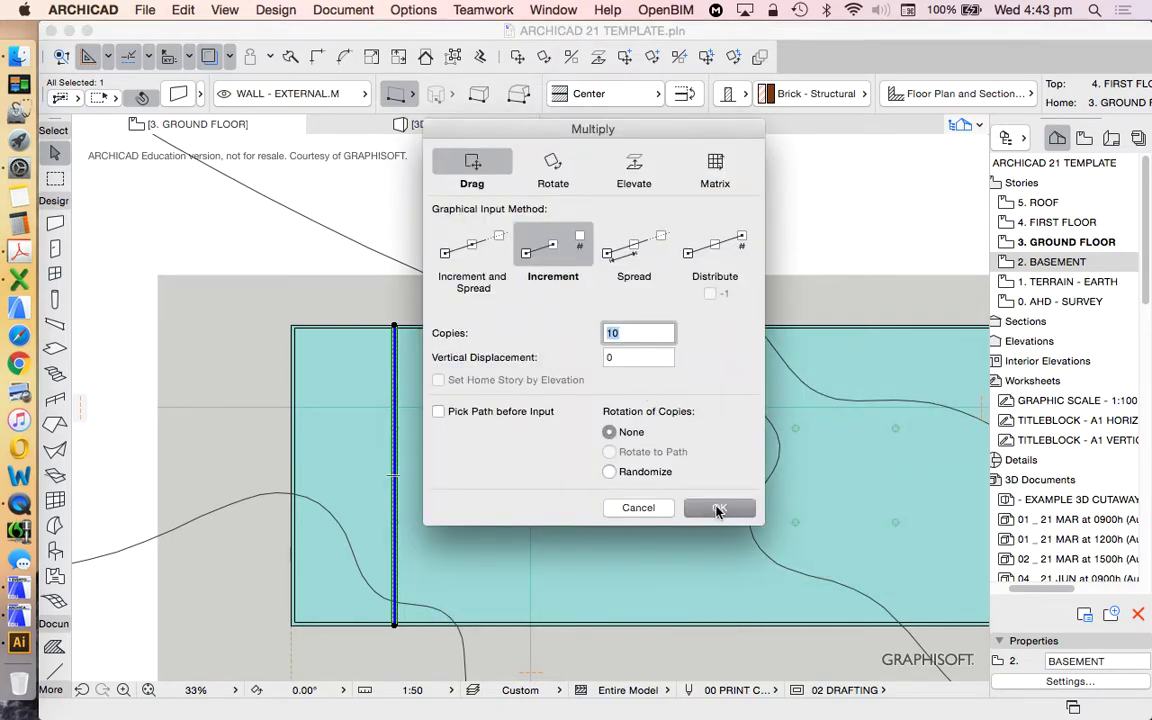
click(718, 509)
scroll(398, 440, up, 4)
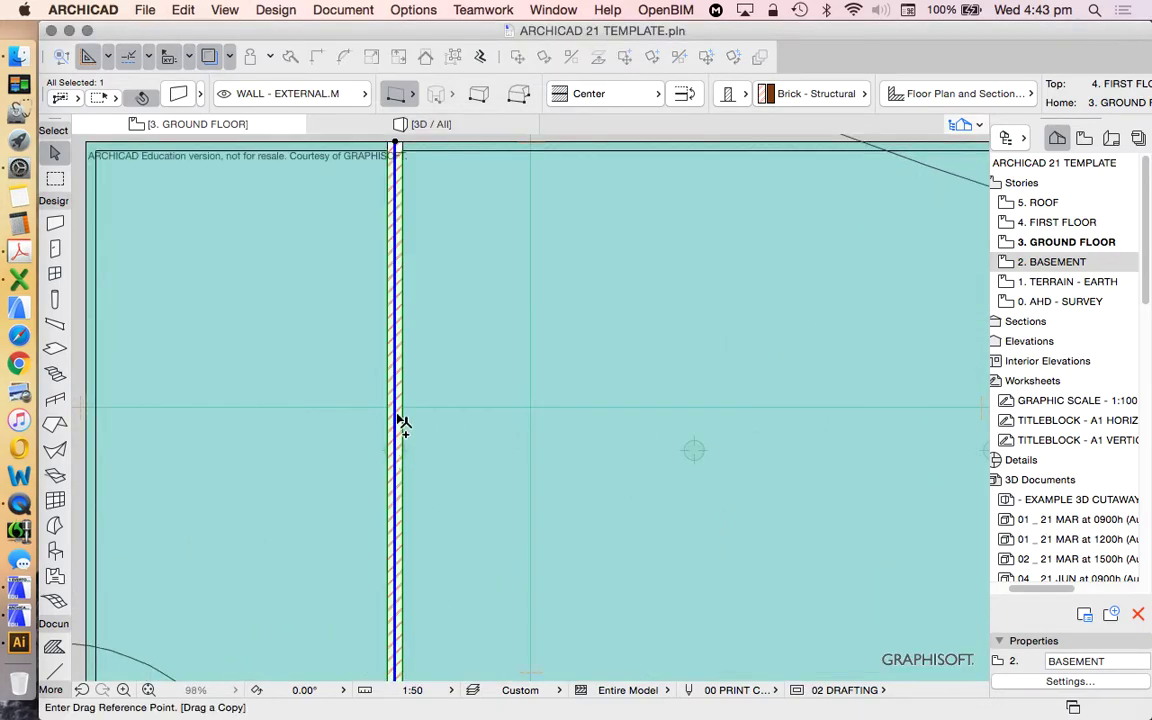
click(400, 414)
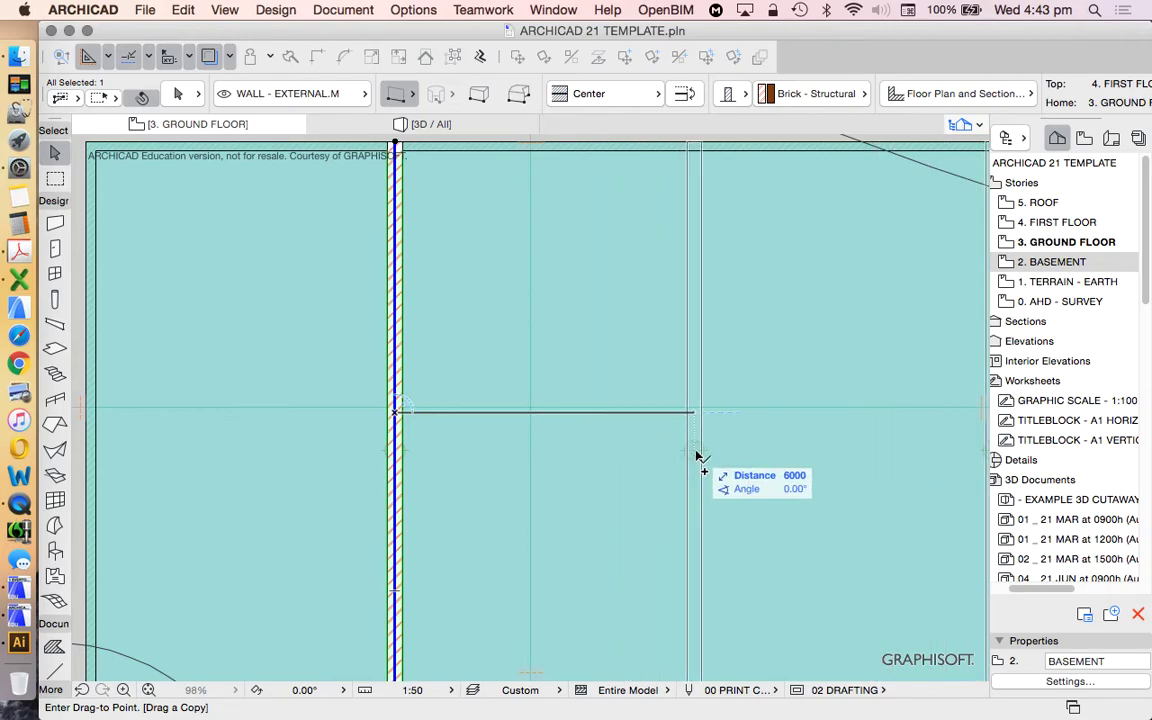
click(697, 456)
scroll(368, 342, down, 8)
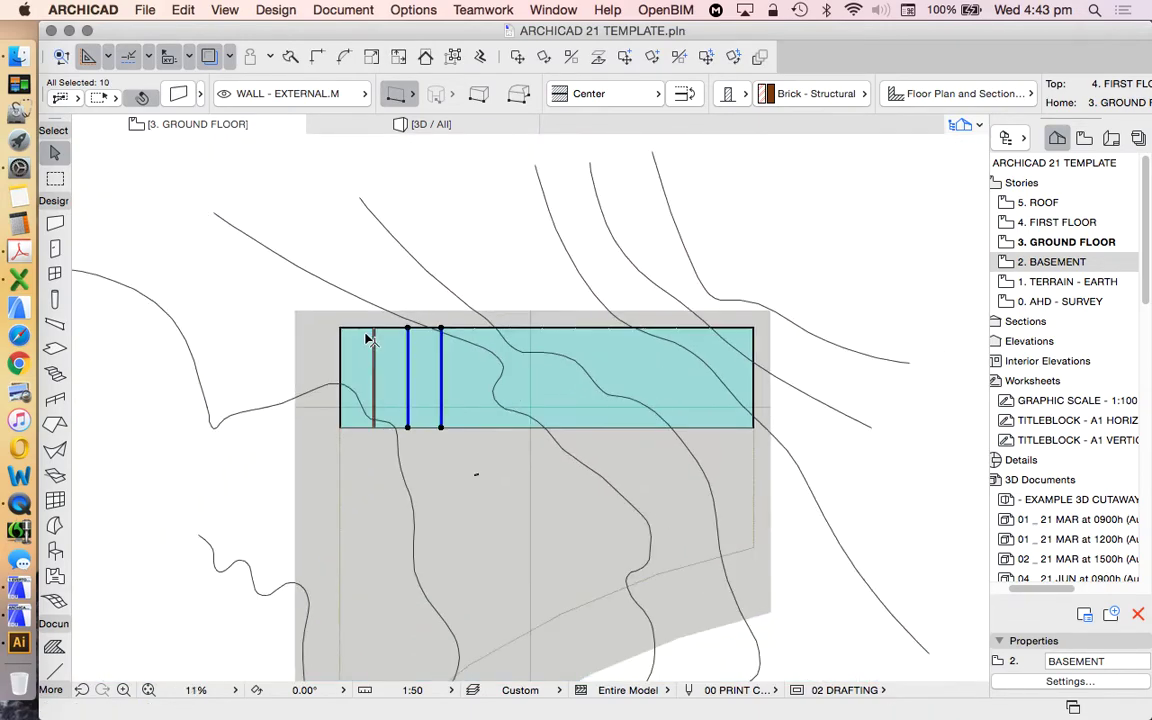
Select the original brick wall together with its ten copies for editing
shift+click(376, 352)
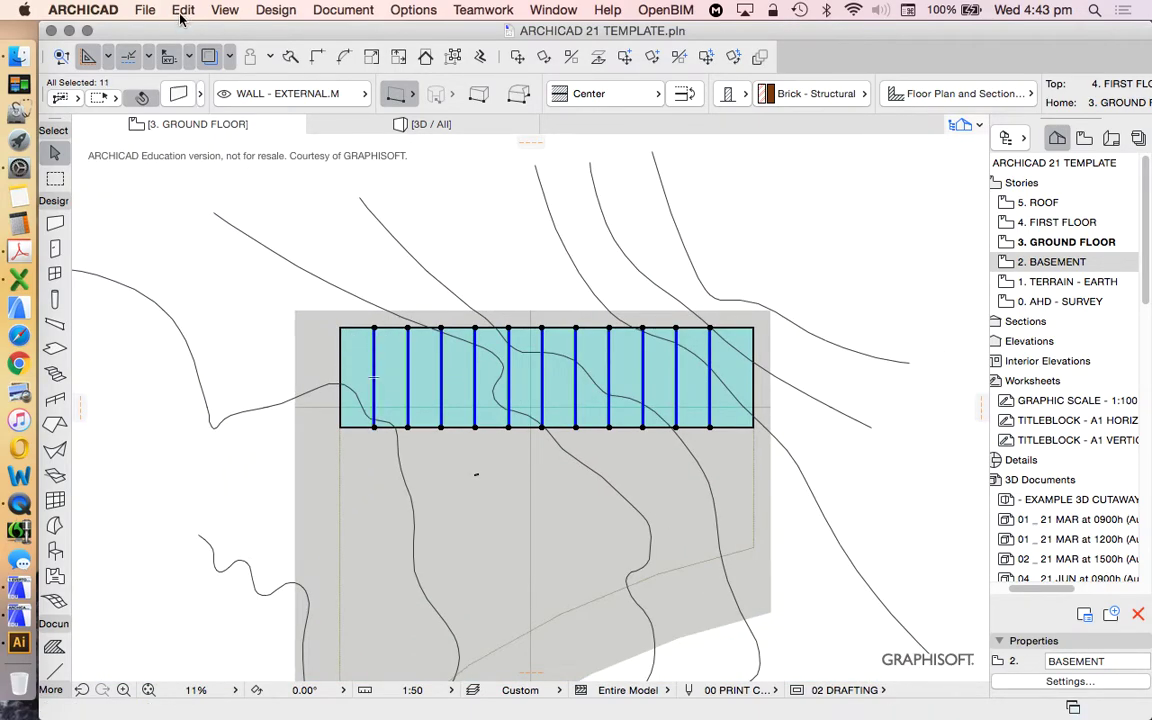
click(183, 9)
mouse_move(430, 261)
click(576, 258)
key(Escape)
scroll(600, 450, up, 3)
scroll(774, 352, down, 3)
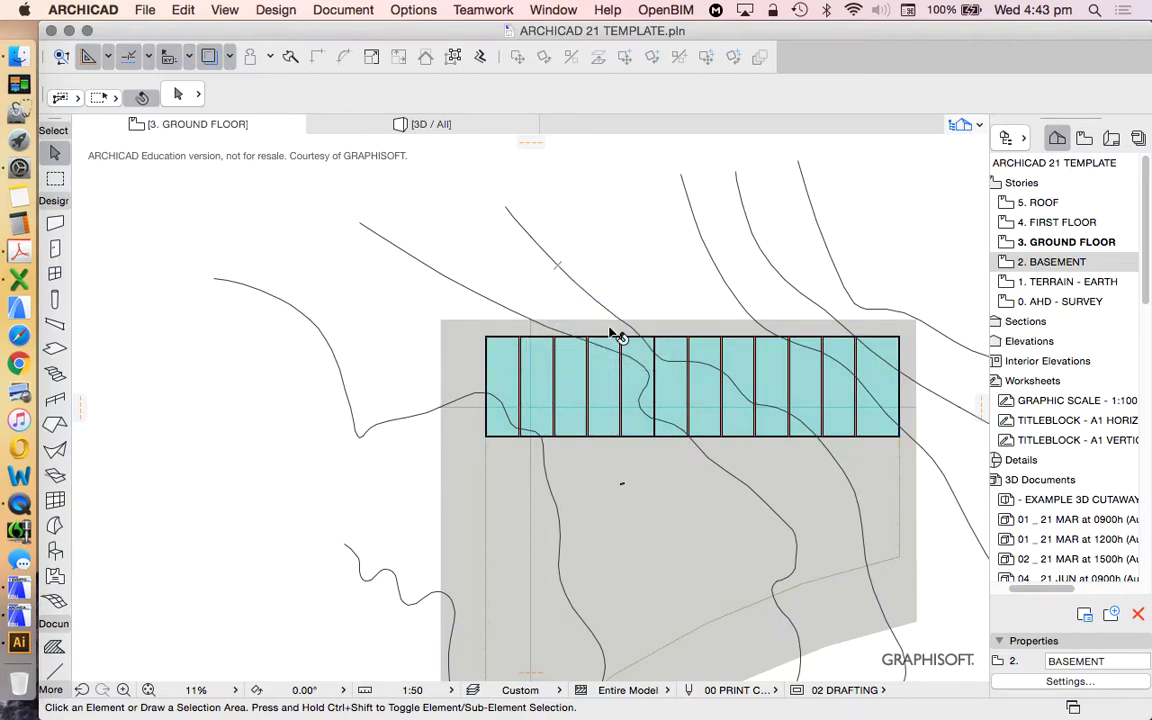
scroll(868, 355, up, 3)
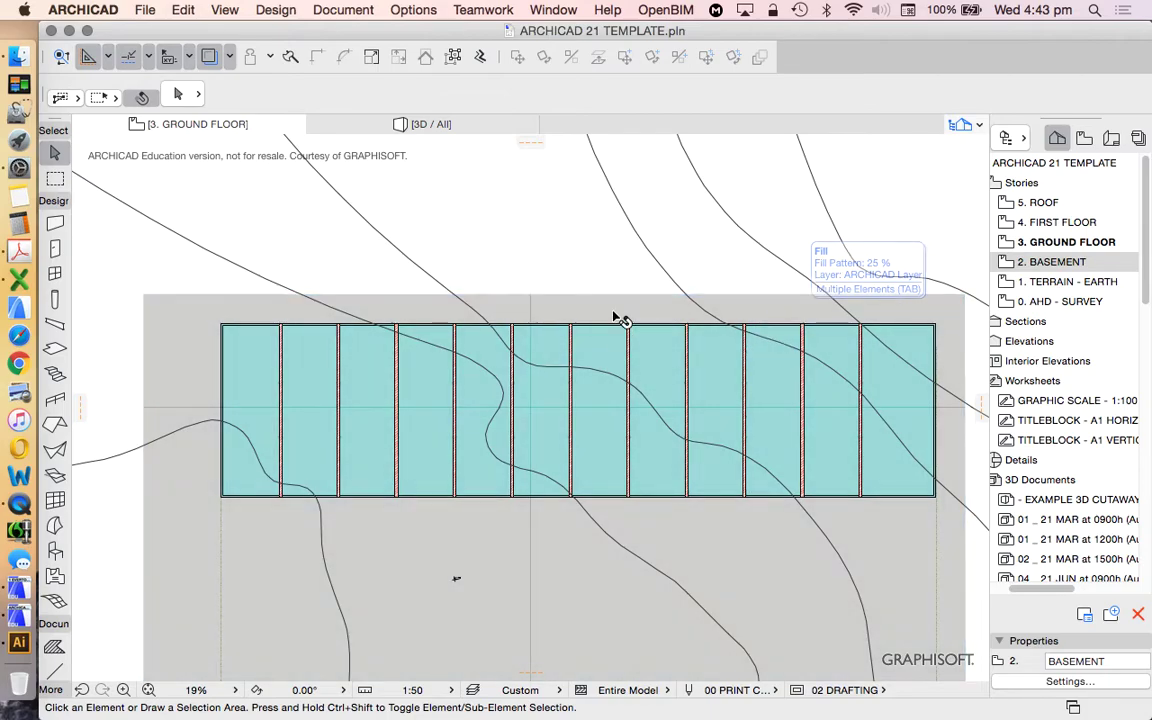
scroll(310, 387, down, 2)
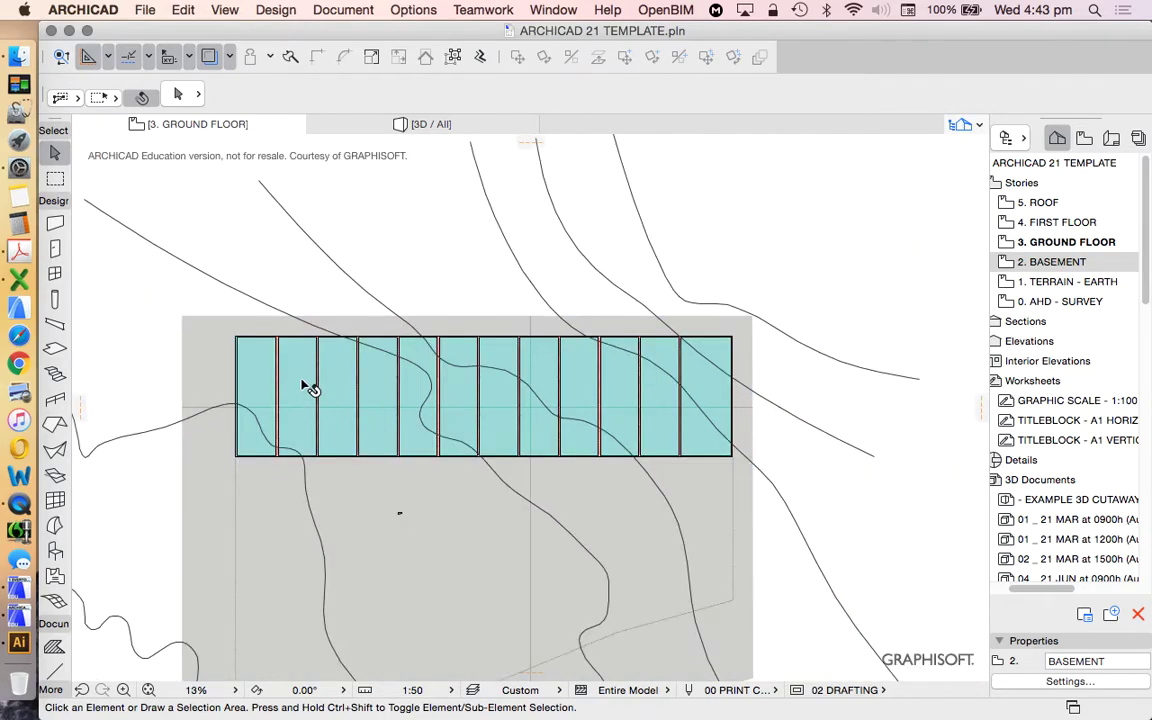
scroll(240, 368, up, 5)
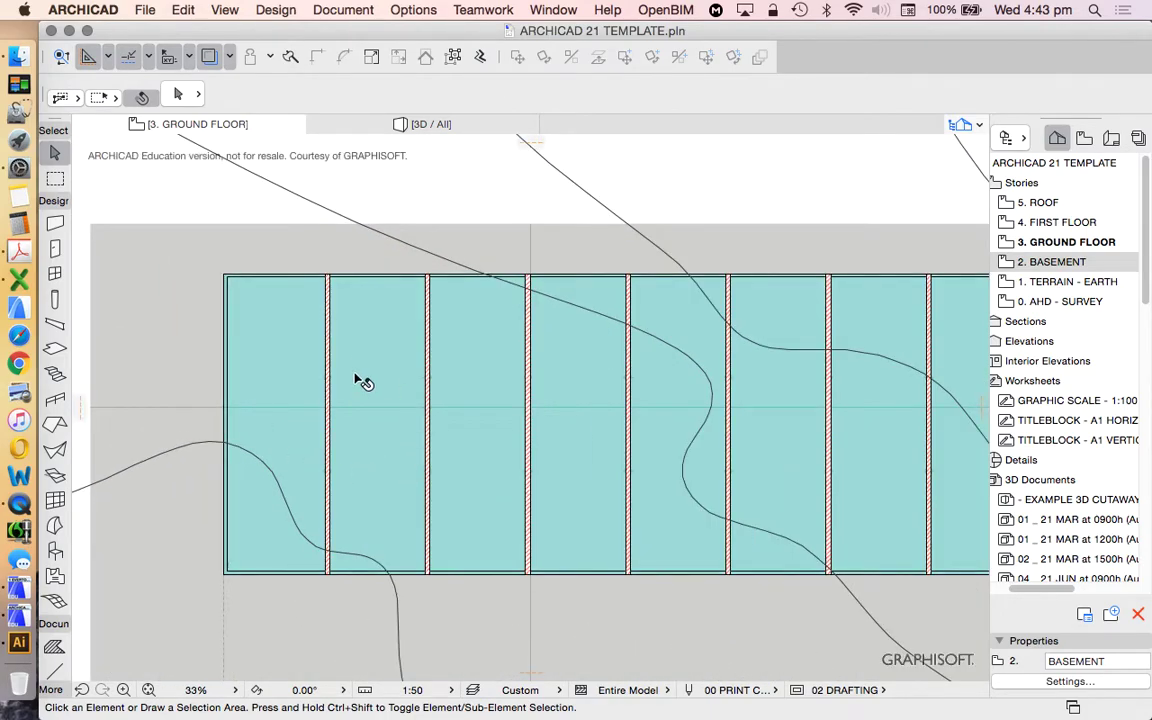
scroll(355, 415, up, 1)
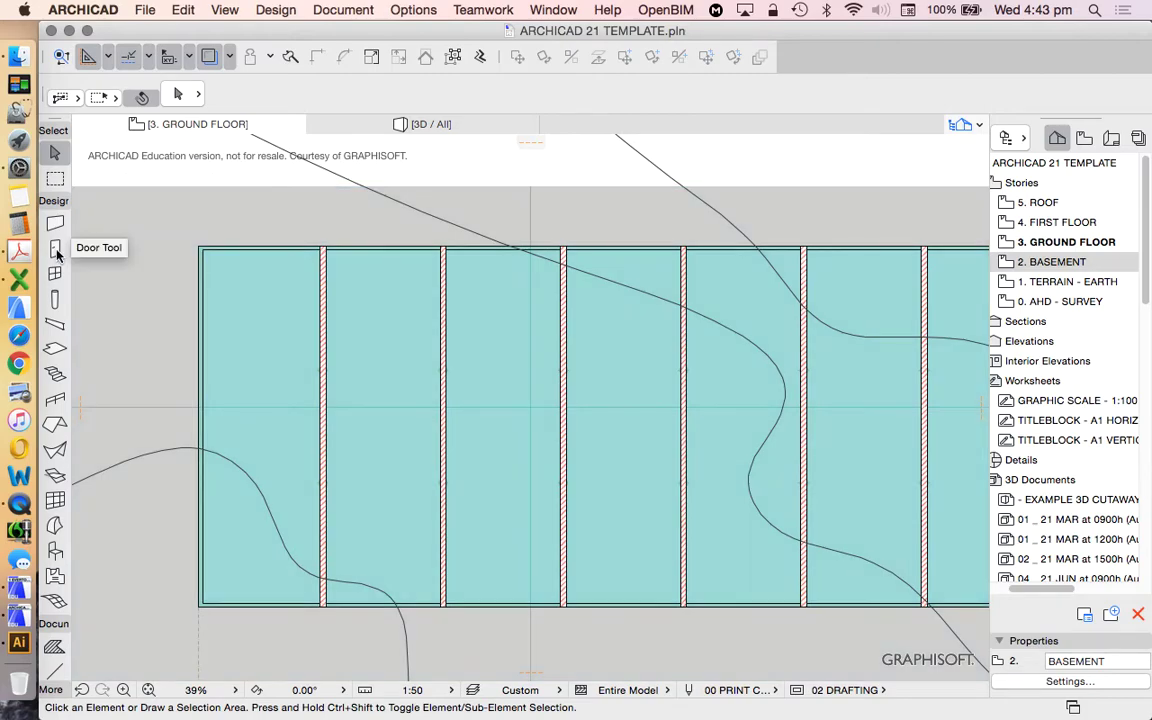
Open the Door tool's default settings and examine the opening types in the Empty Door Openings 21 library folder
click(55, 248)
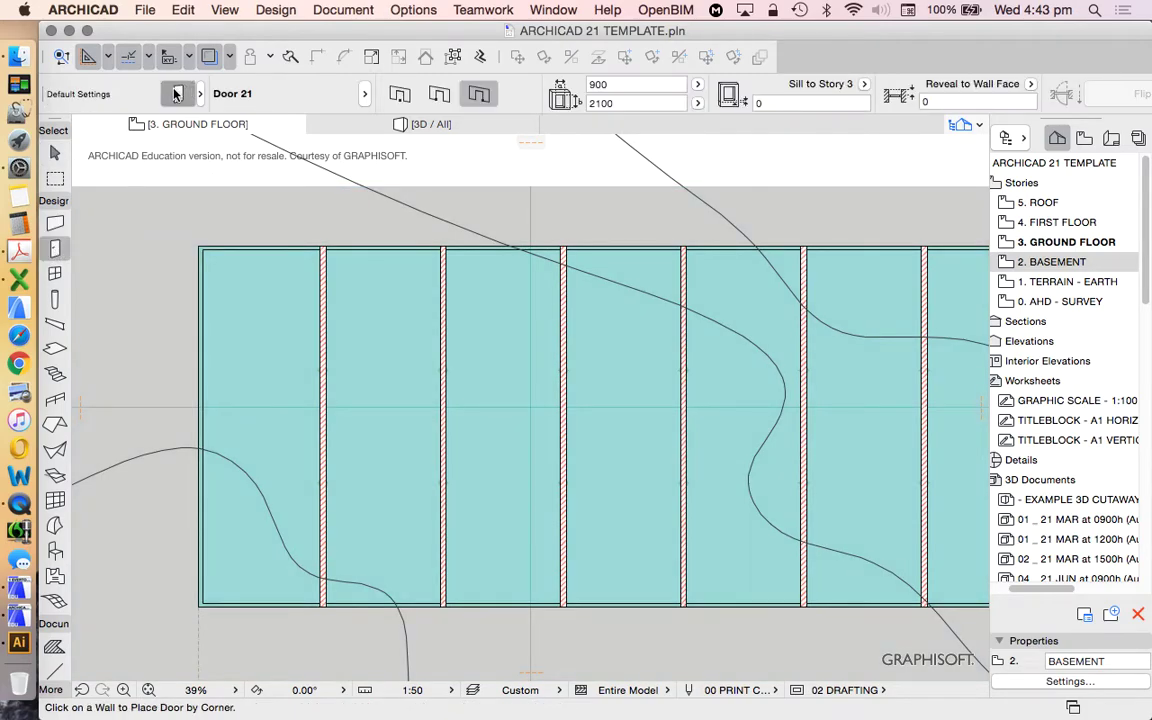
click(176, 93)
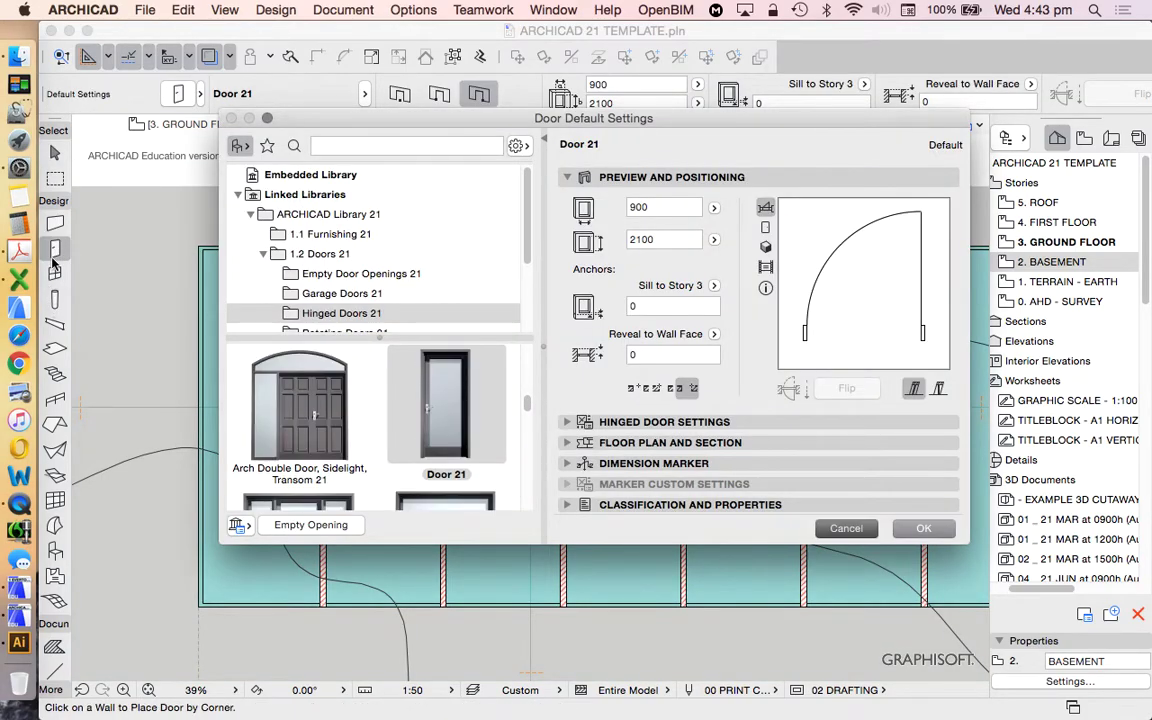
key(Escape)
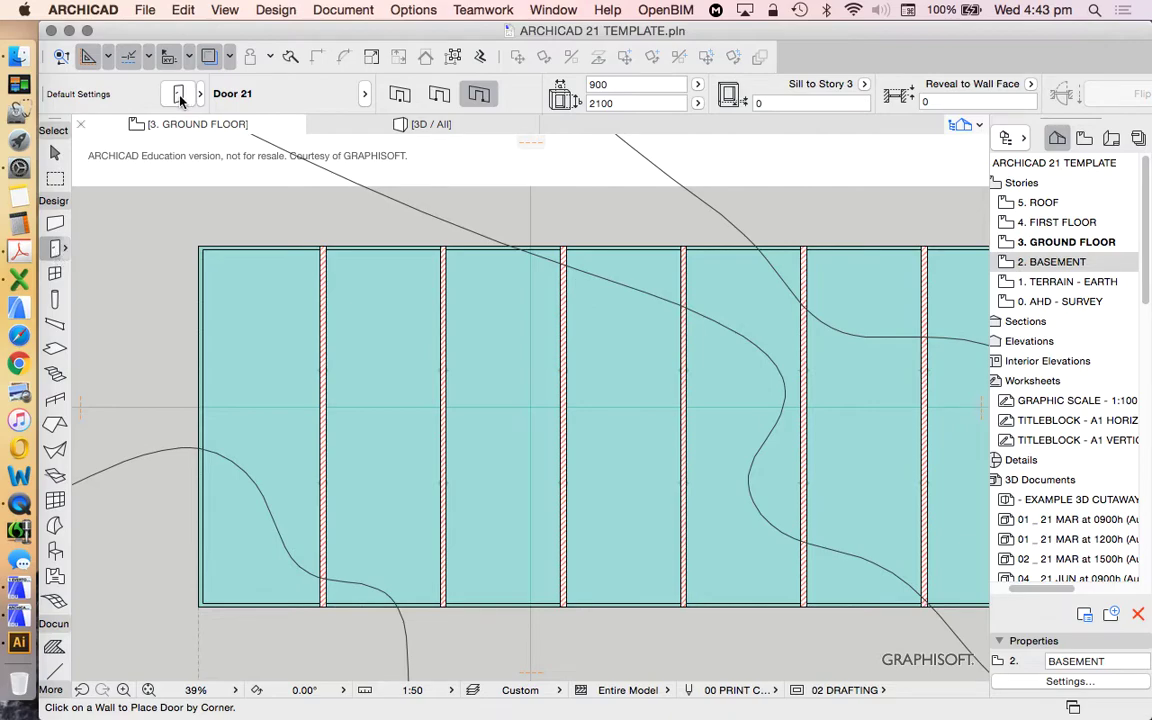
click(176, 93)
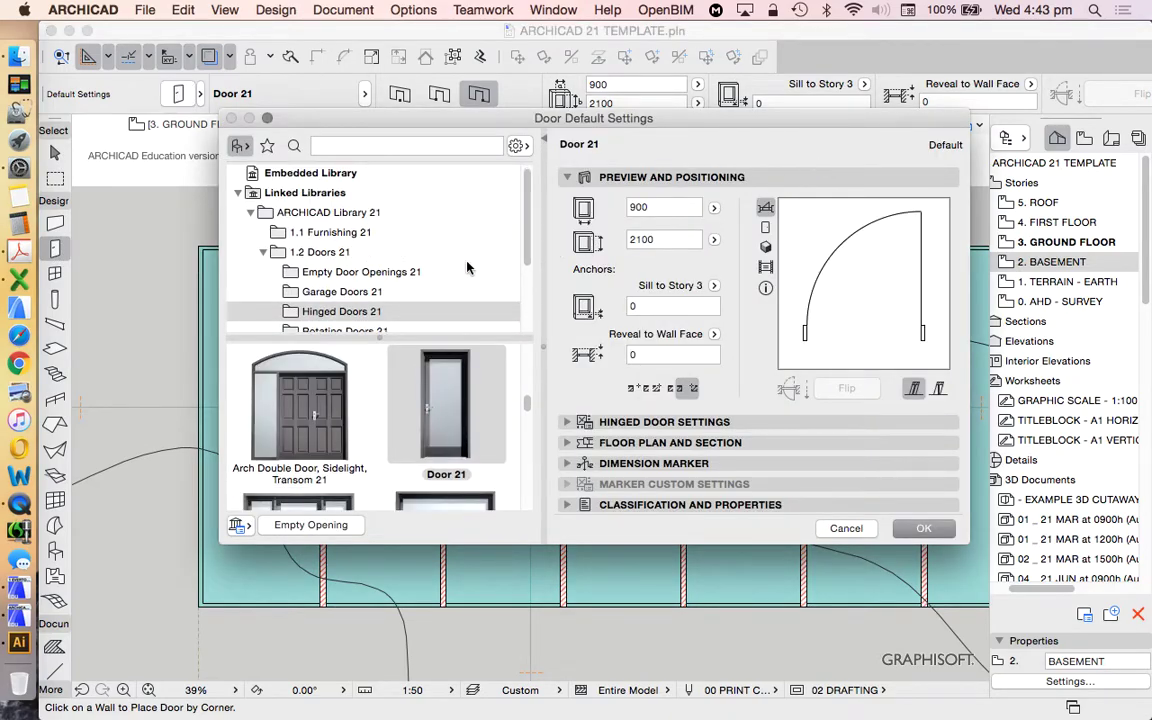
scroll(419, 234, down, 3)
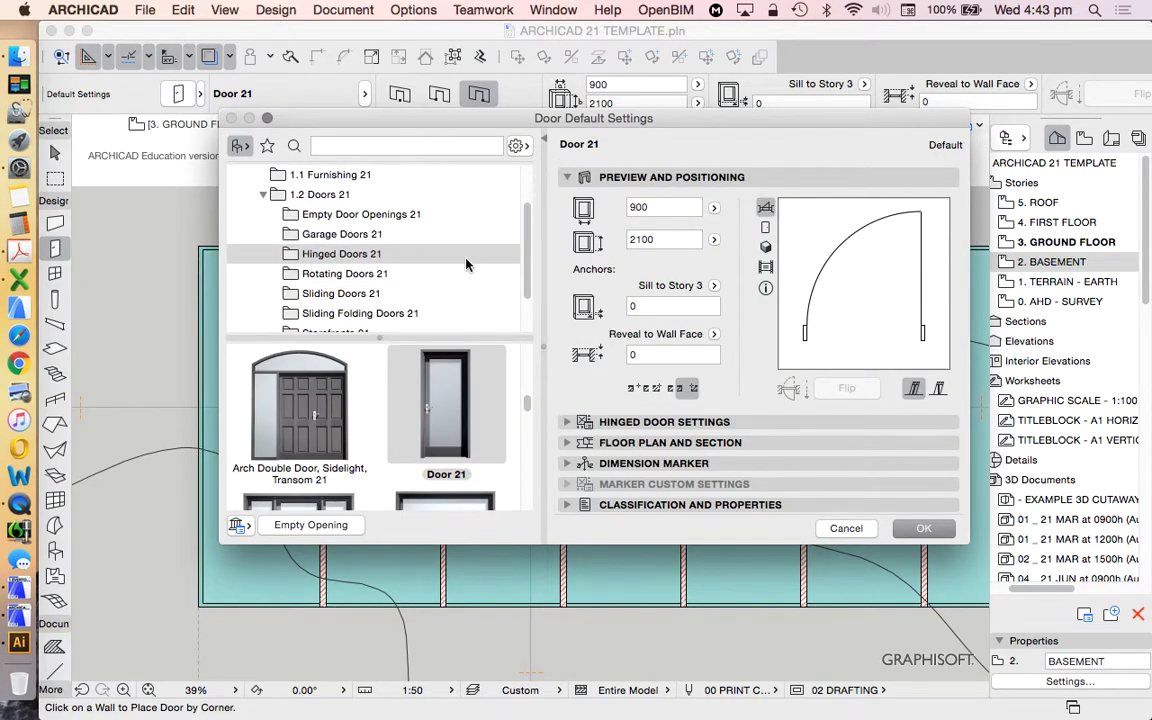
click(353, 220)
scroll(373, 226, down, 5)
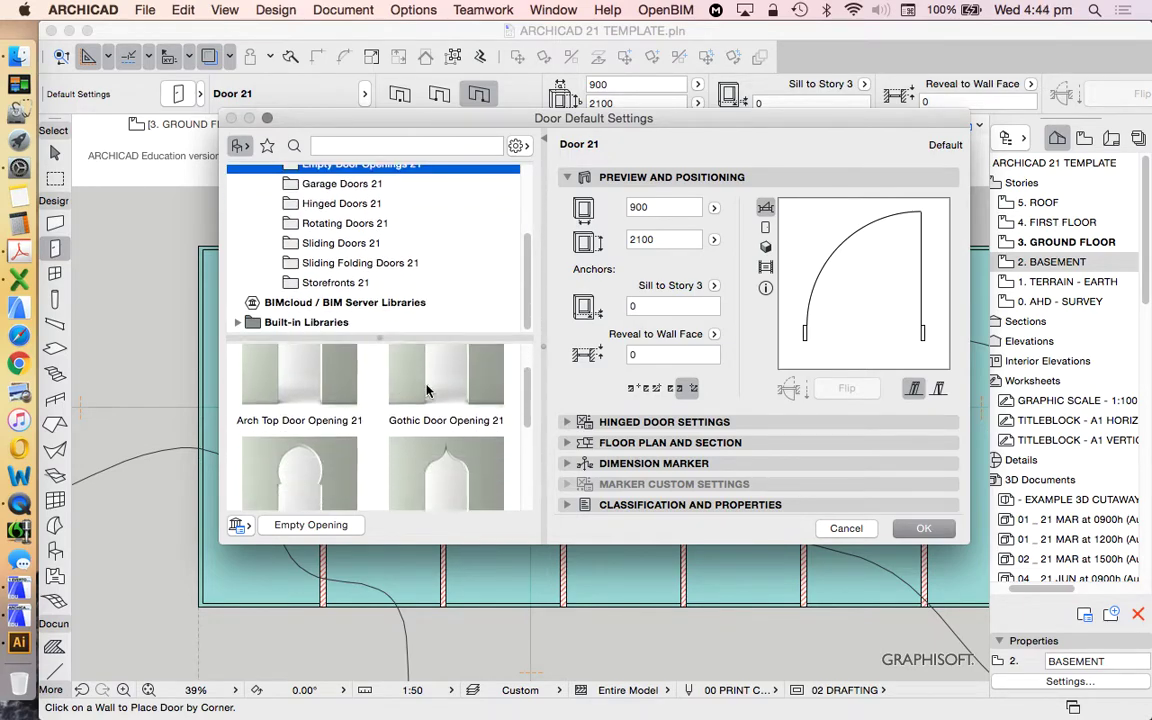
scroll(427, 390, down, 5)
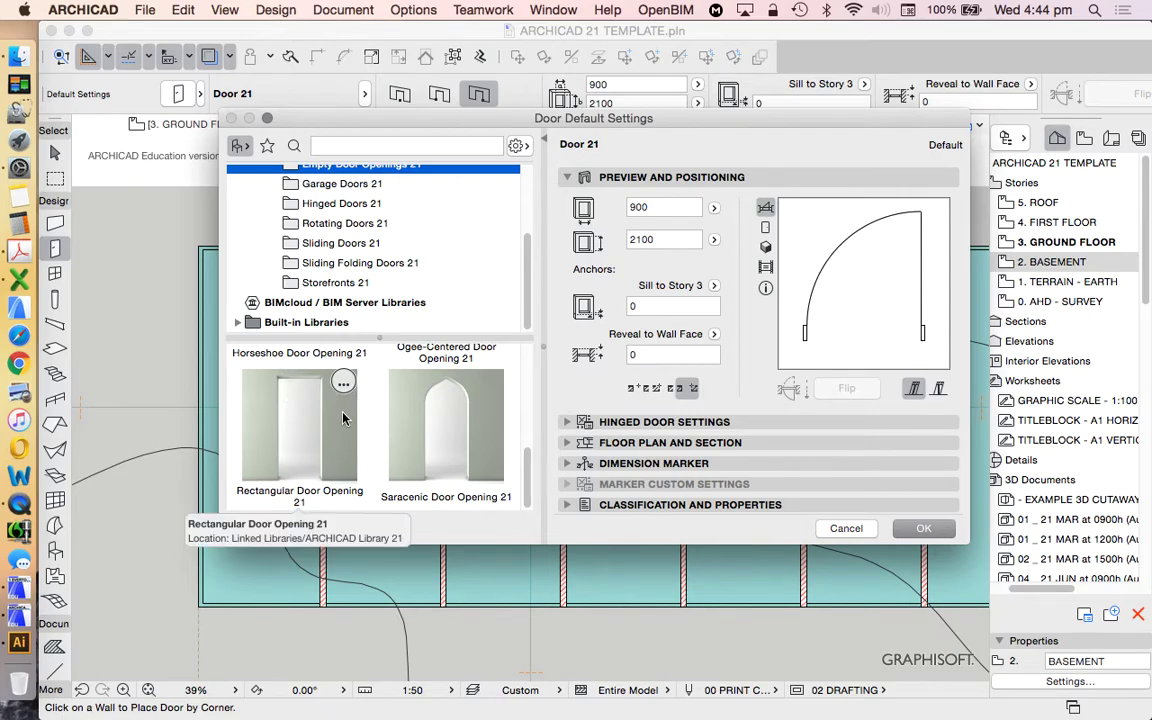
scroll(343, 418, up, 1)
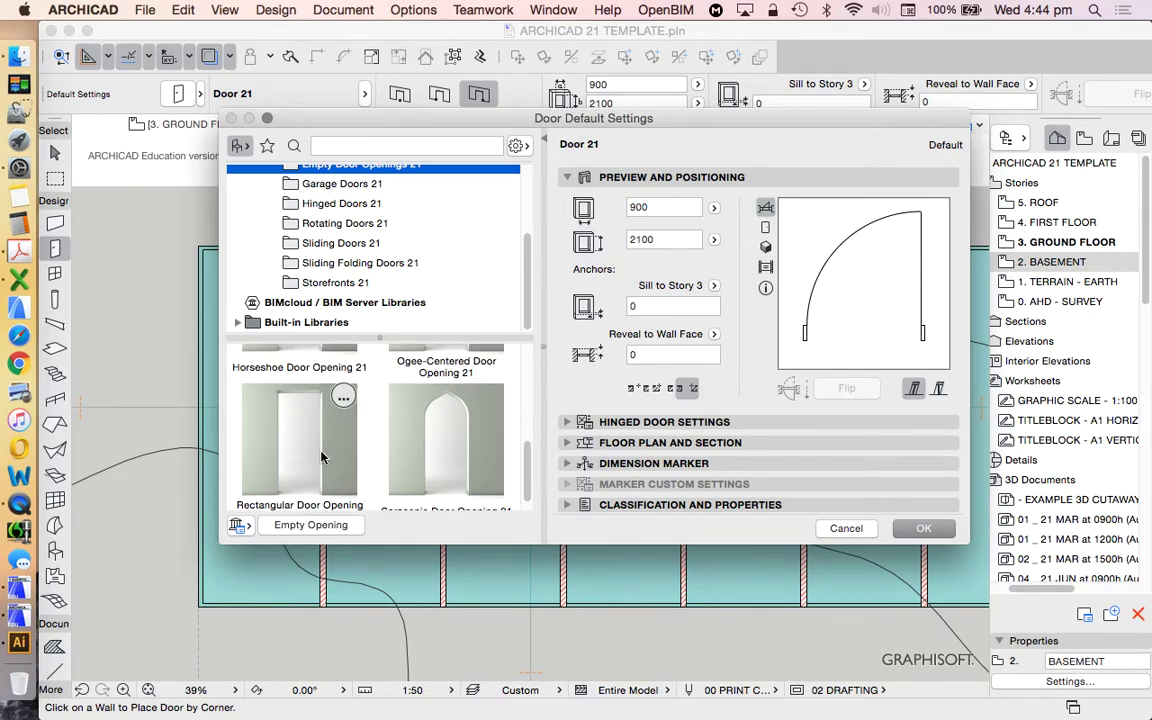
scroll(384, 250, up, 1)
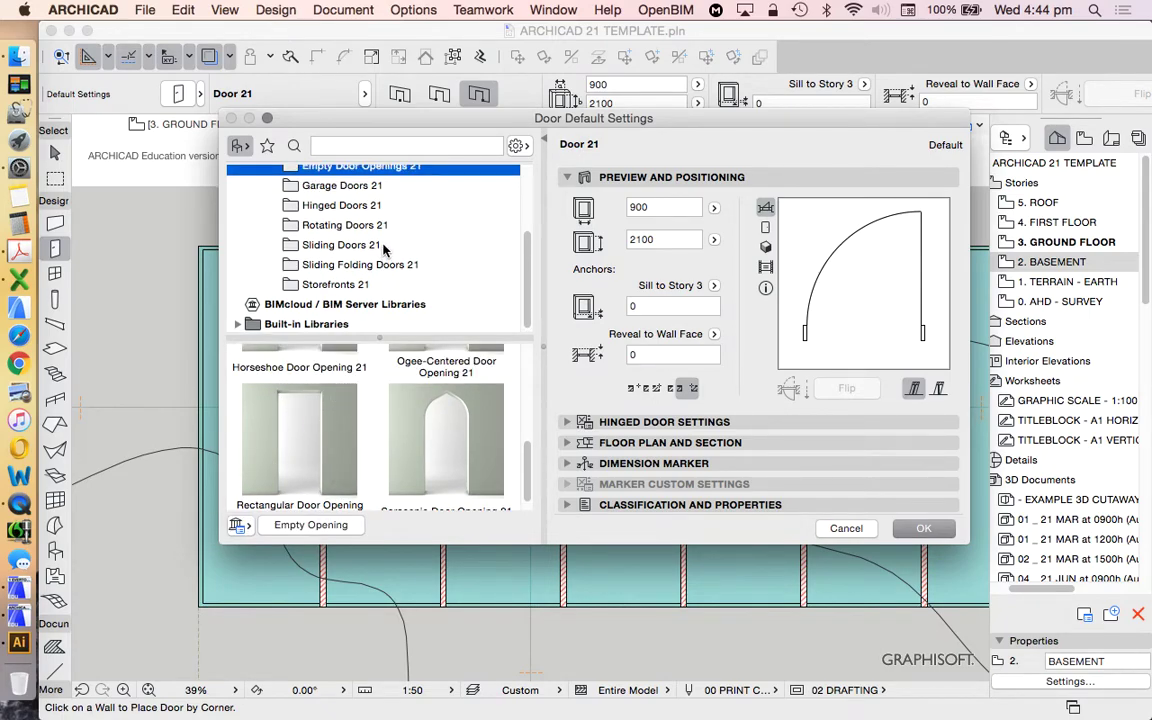
scroll(384, 250, up, 1)
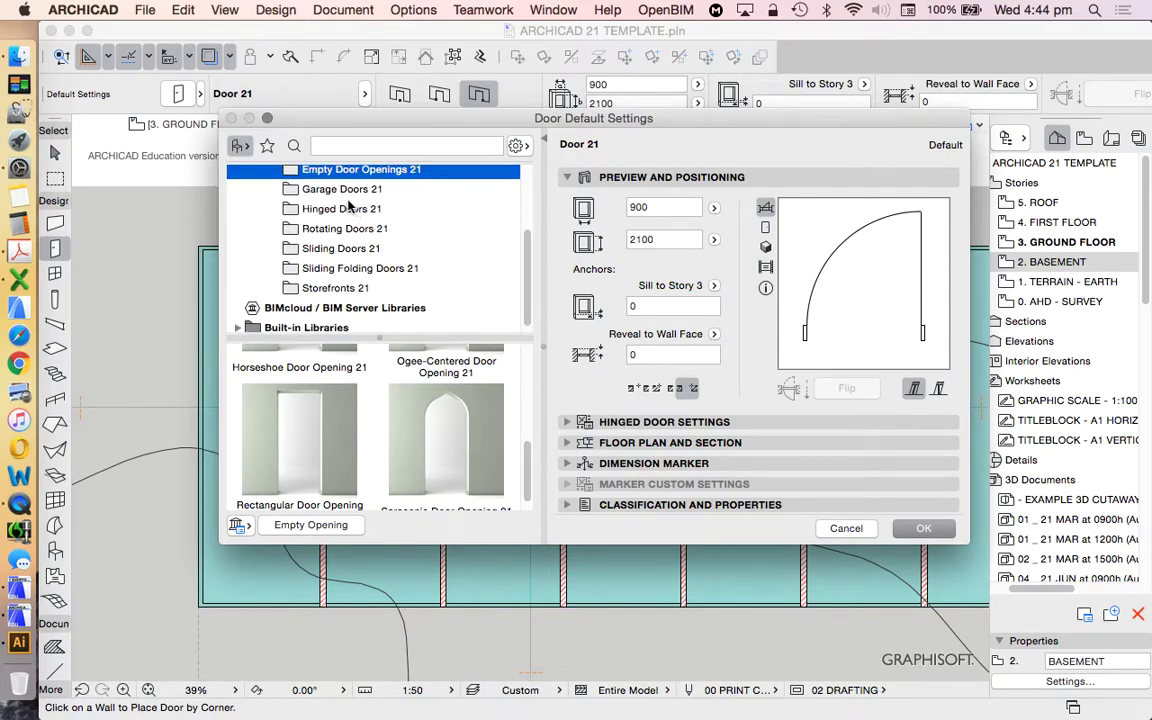
scroll(371, 382, up, 3)
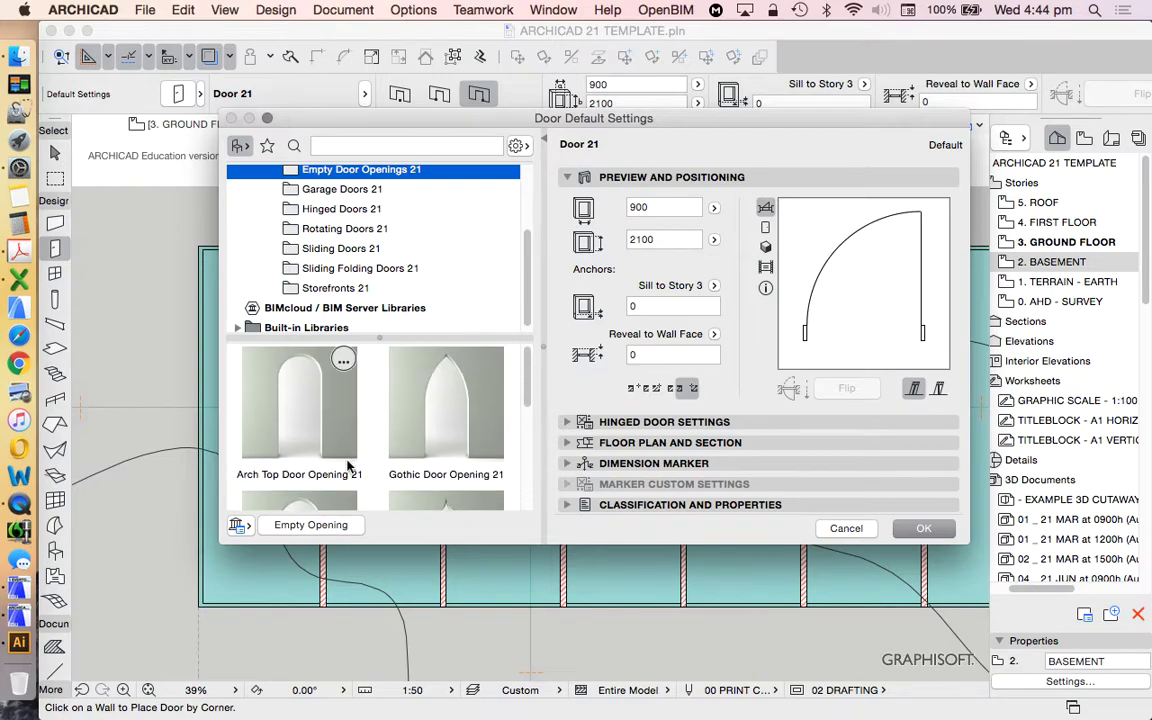
scroll(322, 192, down, 1)
scroll(317, 442, down, 3)
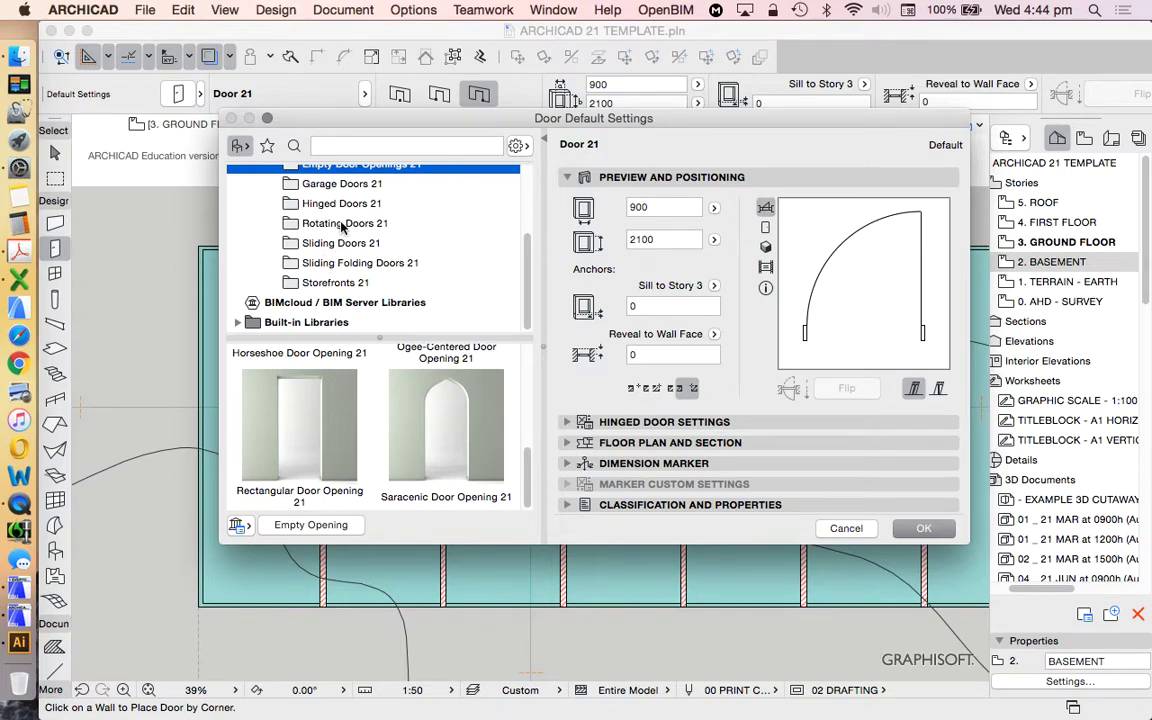
Examine the door types in the Garage, Hinged, Rotating, Sliding, Sliding Folding and Storefronts 21 library folders
click(330, 185)
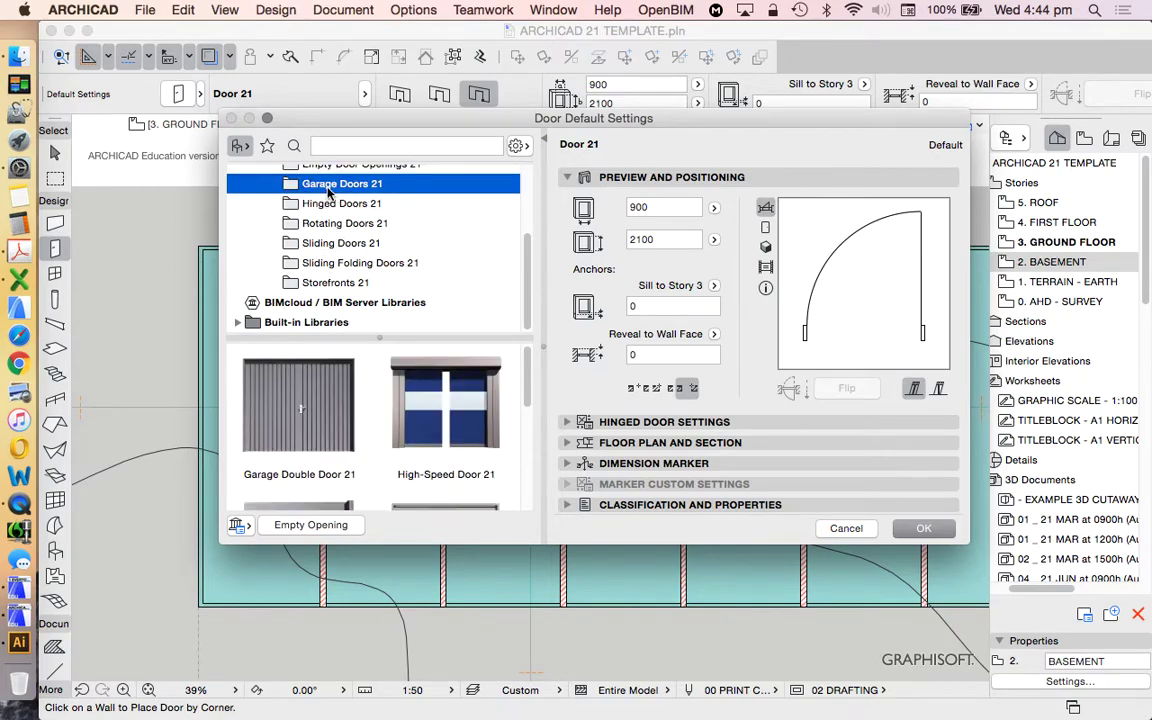
click(368, 204)
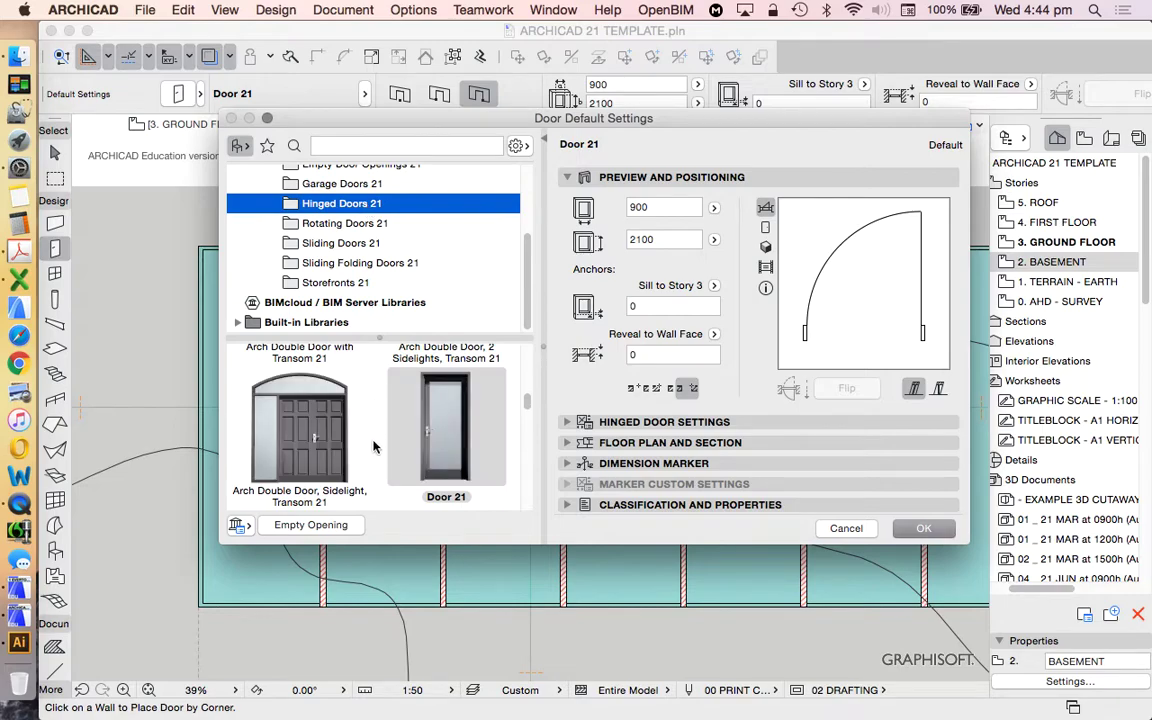
scroll(347, 382, down, 5)
scroll(357, 339, up, 10)
click(330, 224)
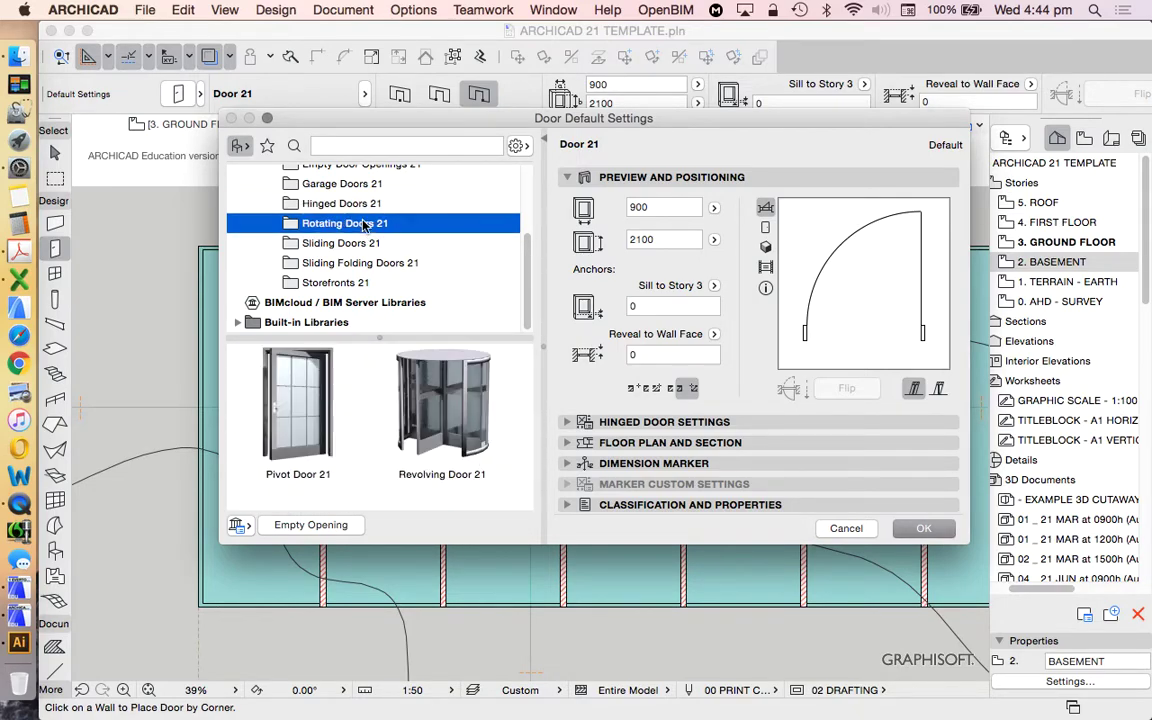
click(338, 243)
click(370, 263)
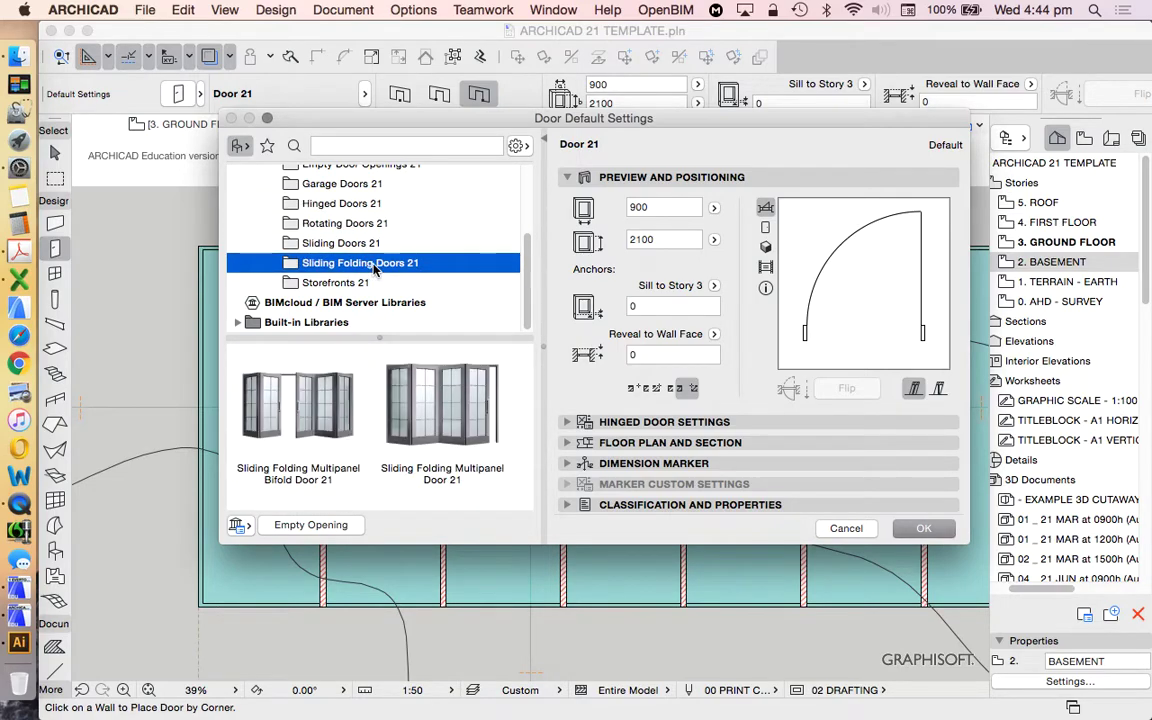
click(320, 282)
scroll(445, 420, down, 5)
scroll(449, 440, up, 5)
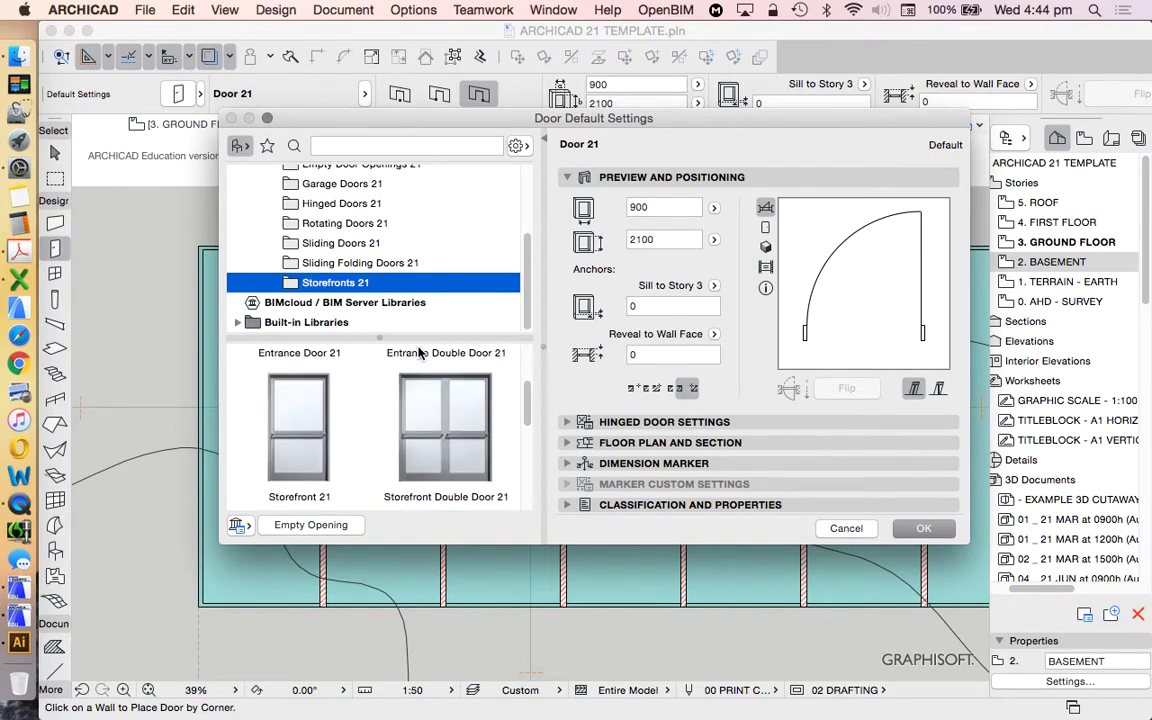
scroll(380, 200, up, 5)
scroll(378, 193, down, 5)
scroll(385, 210, up, 1)
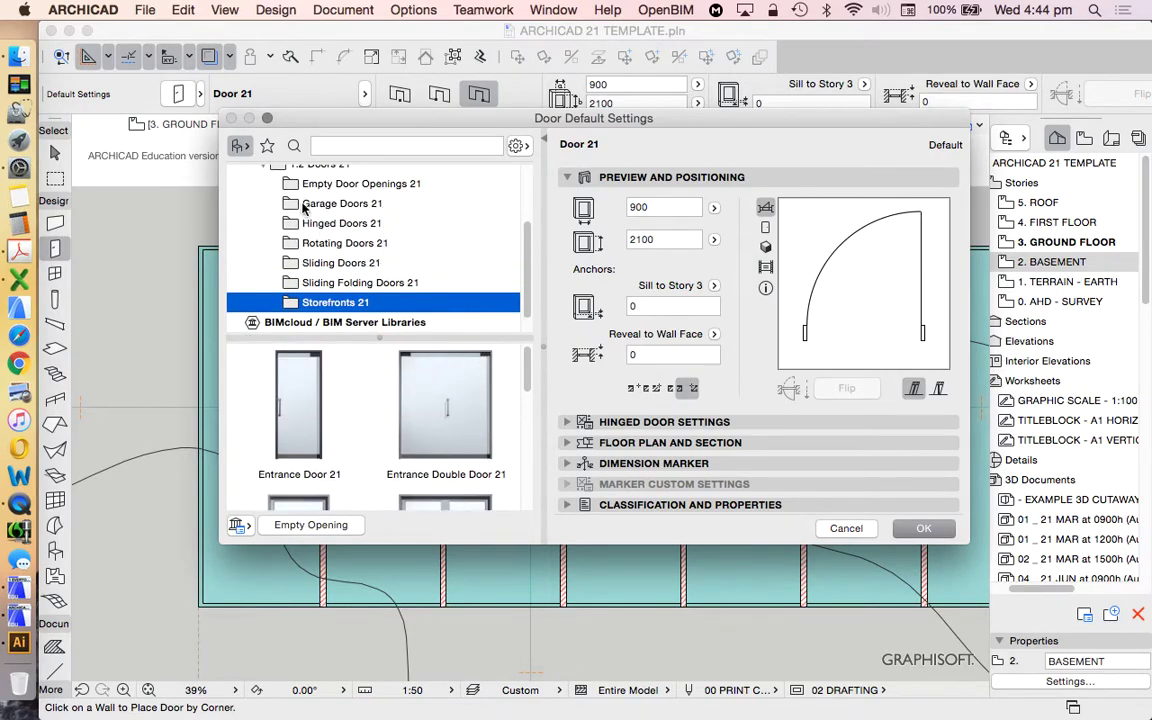
Choose Door 21 from the Hinged Doors 21 library folder as the default door
click(342, 223)
scroll(423, 384, down, 3)
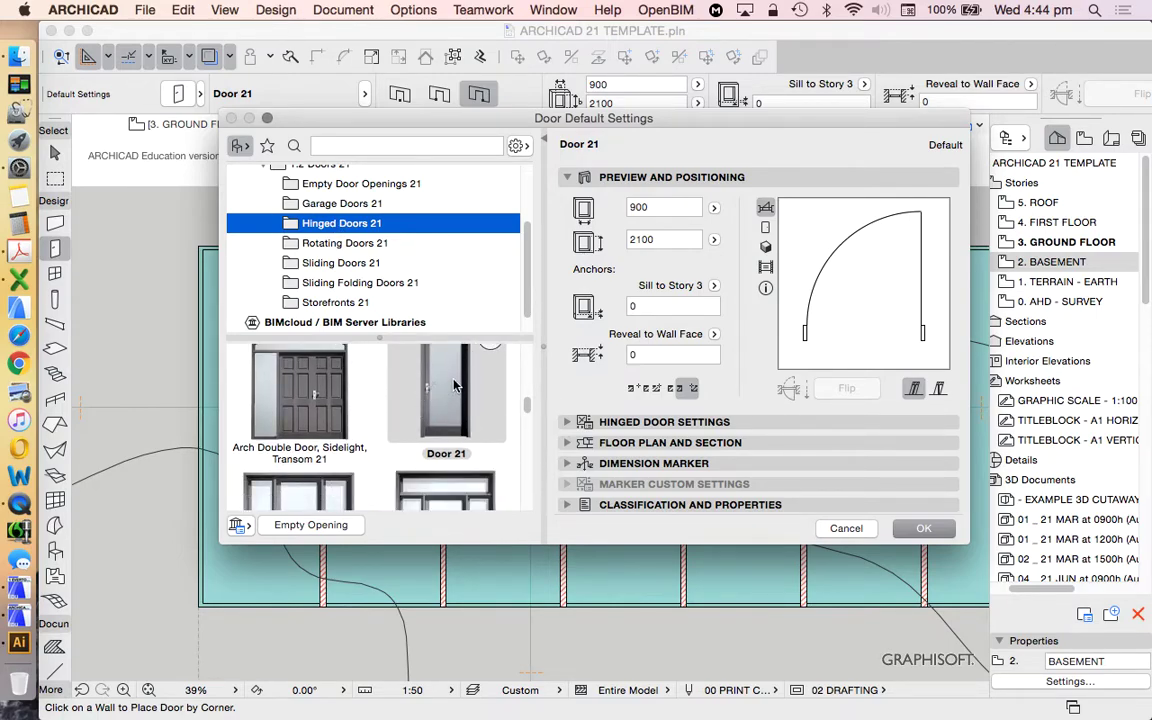
click(453, 385)
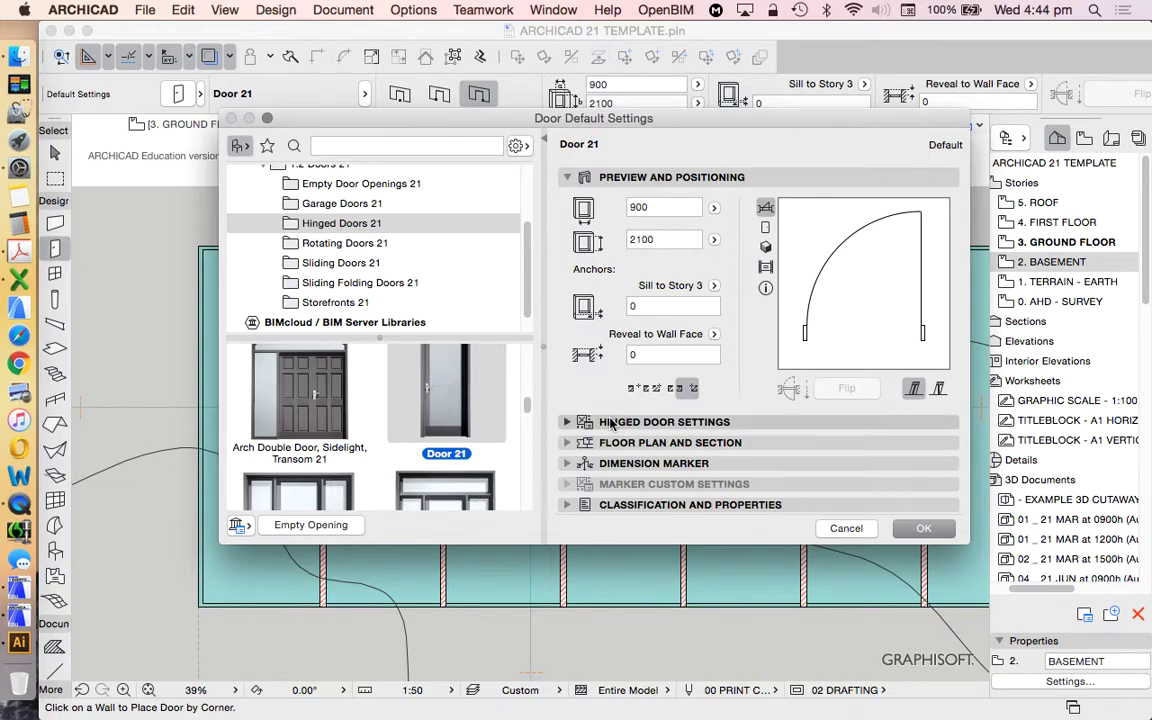
Set the hinged door's leaf type to Style 50 and accept the door default settings
click(700, 177)
click(773, 203)
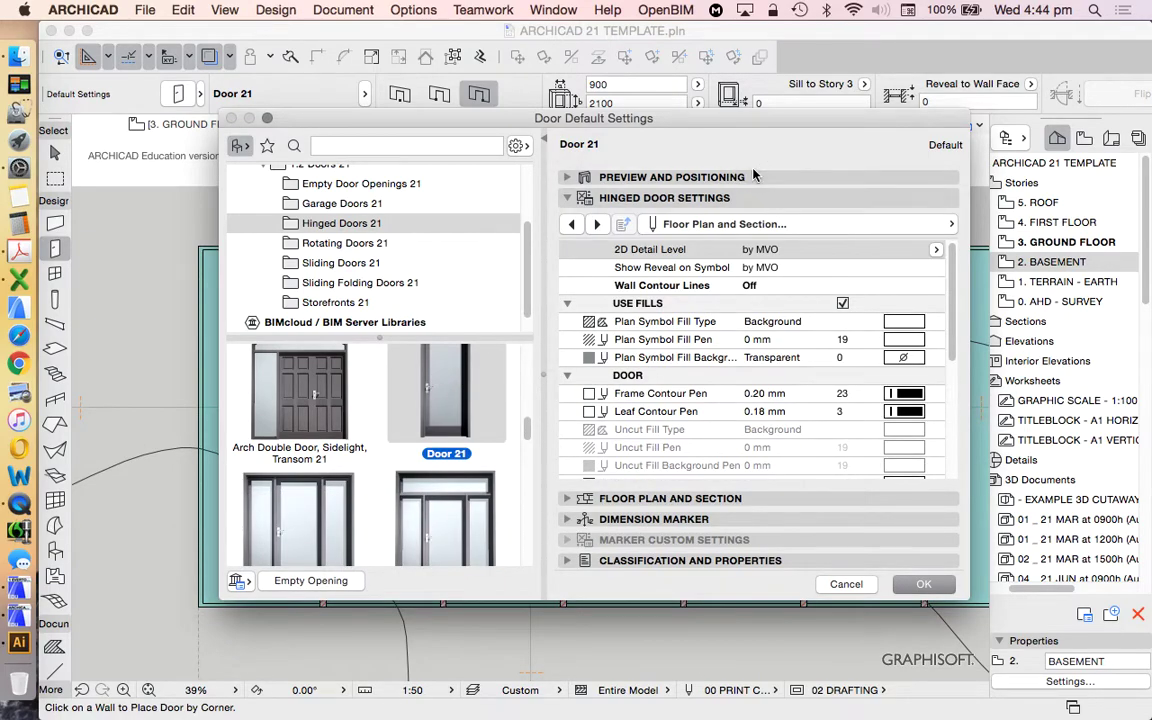
click(760, 228)
scroll(473, 305, up, 2)
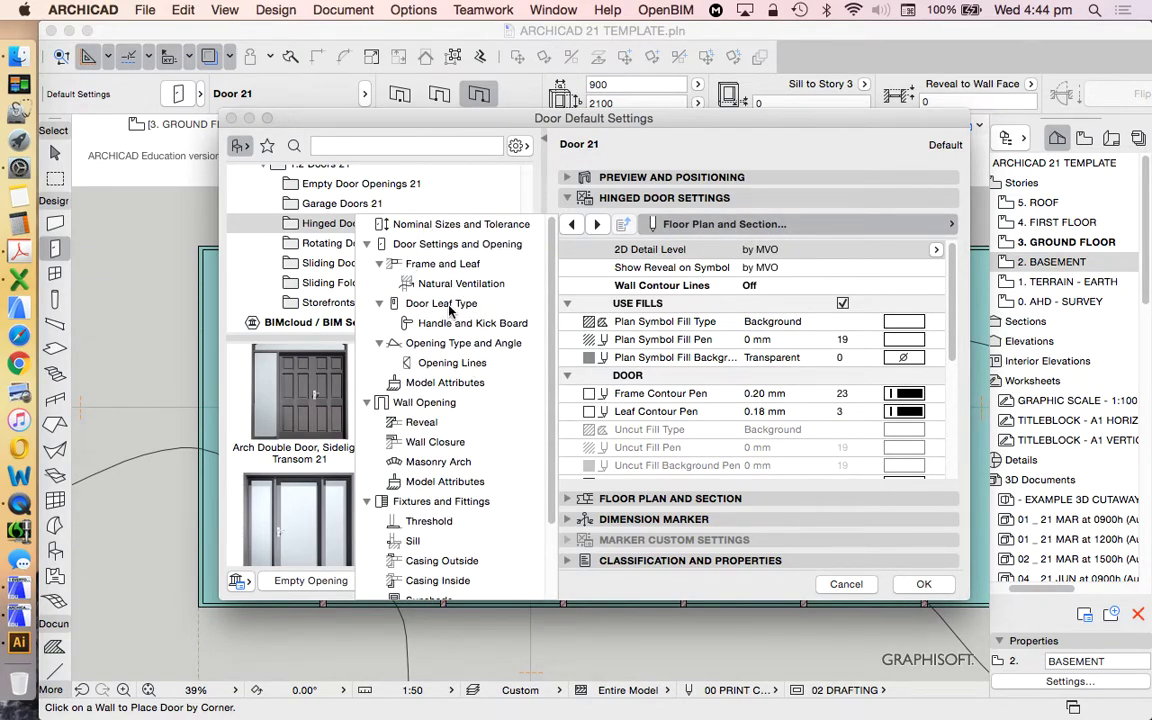
click(448, 304)
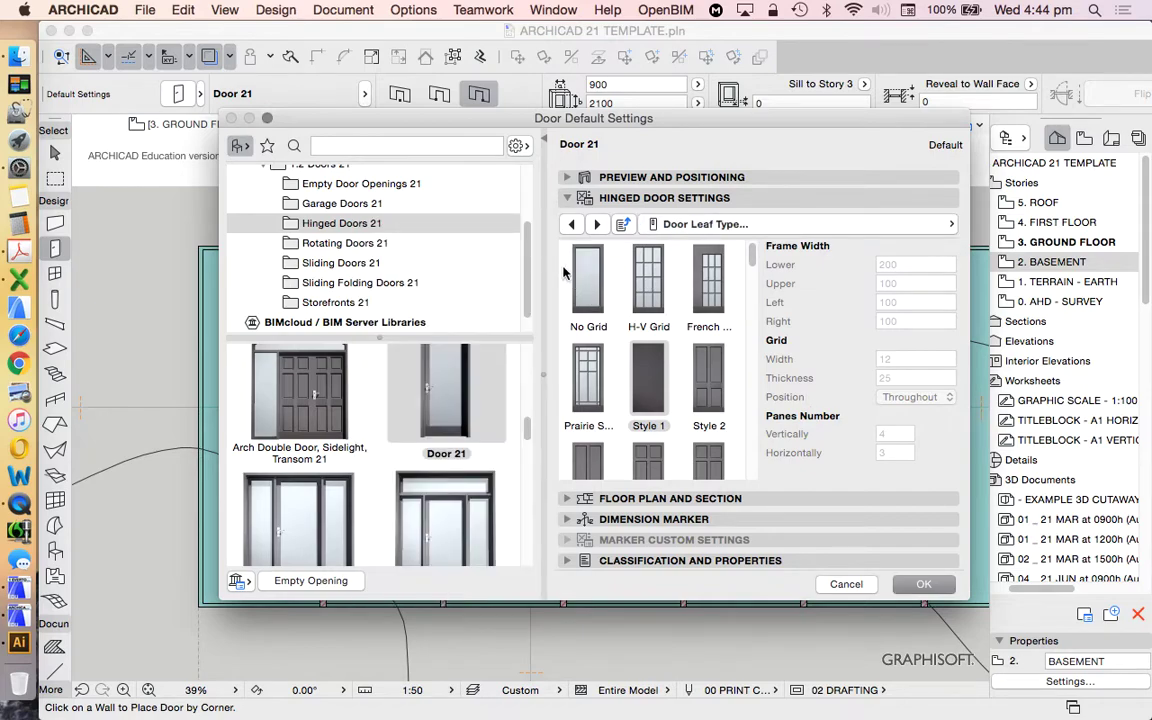
scroll(640, 282, down, 10)
scroll(690, 285, down, 10)
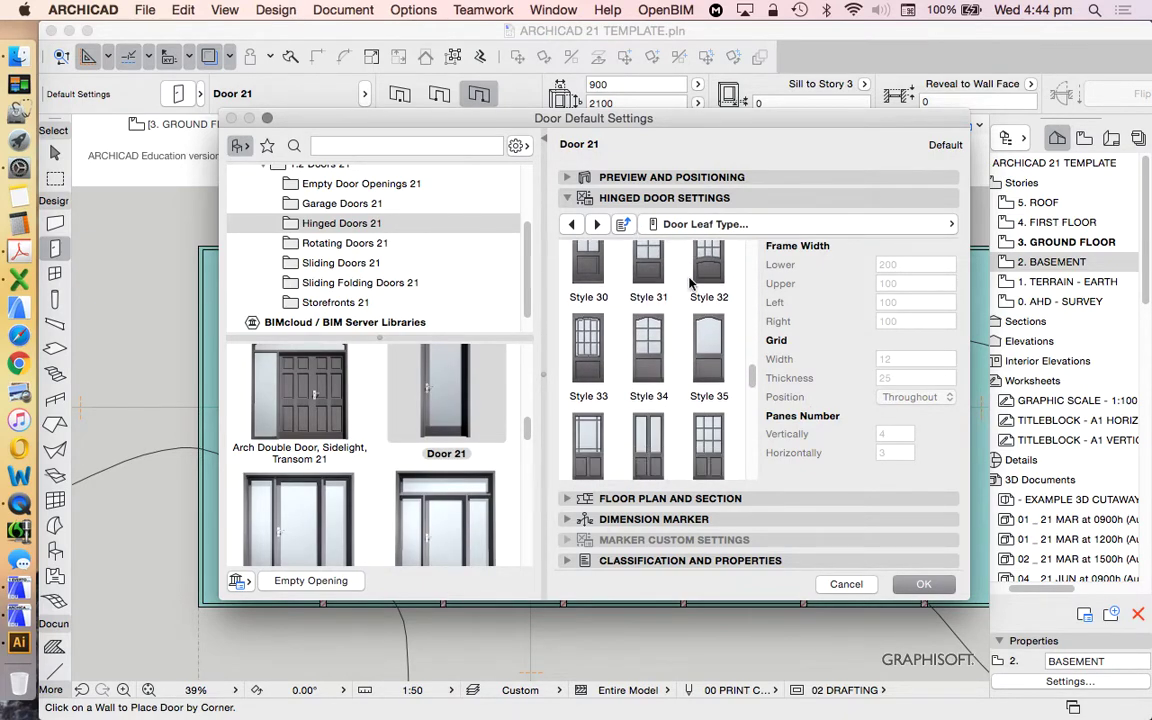
scroll(690, 285, down, 5)
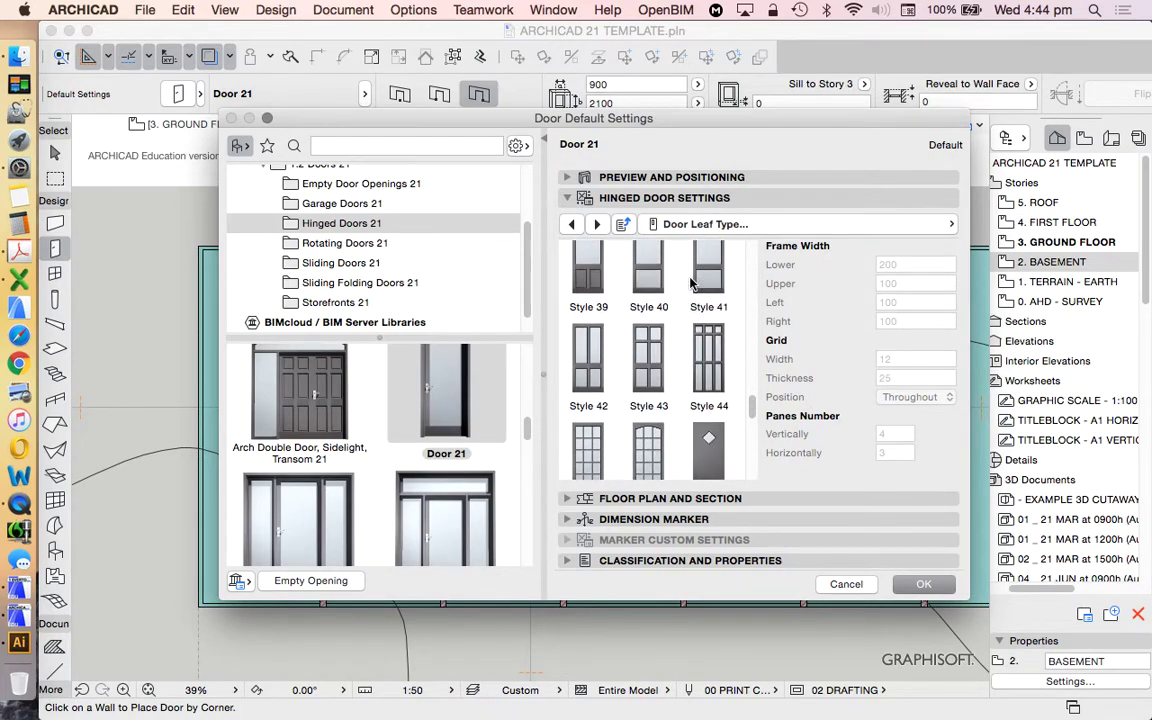
click(719, 377)
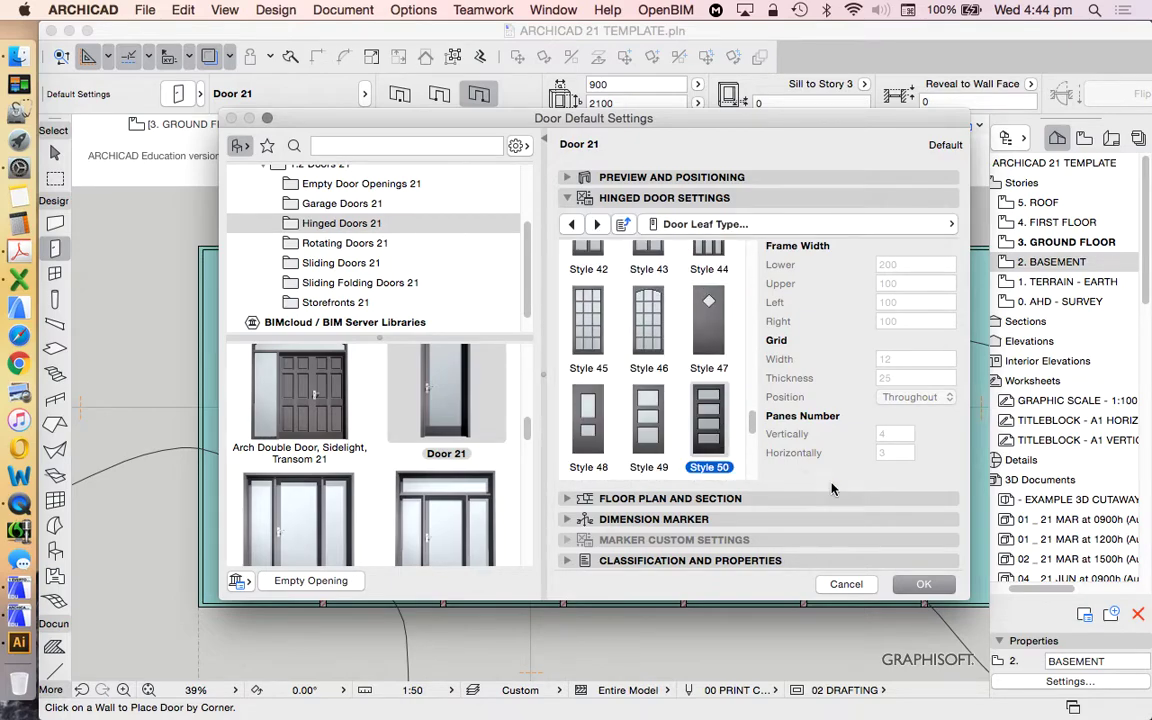
click(918, 590)
Place the door in the lower external wall between two brick walls, opening inward with its hinge on the side nearest the adjacent brick wall
scroll(617, 491, up, 6)
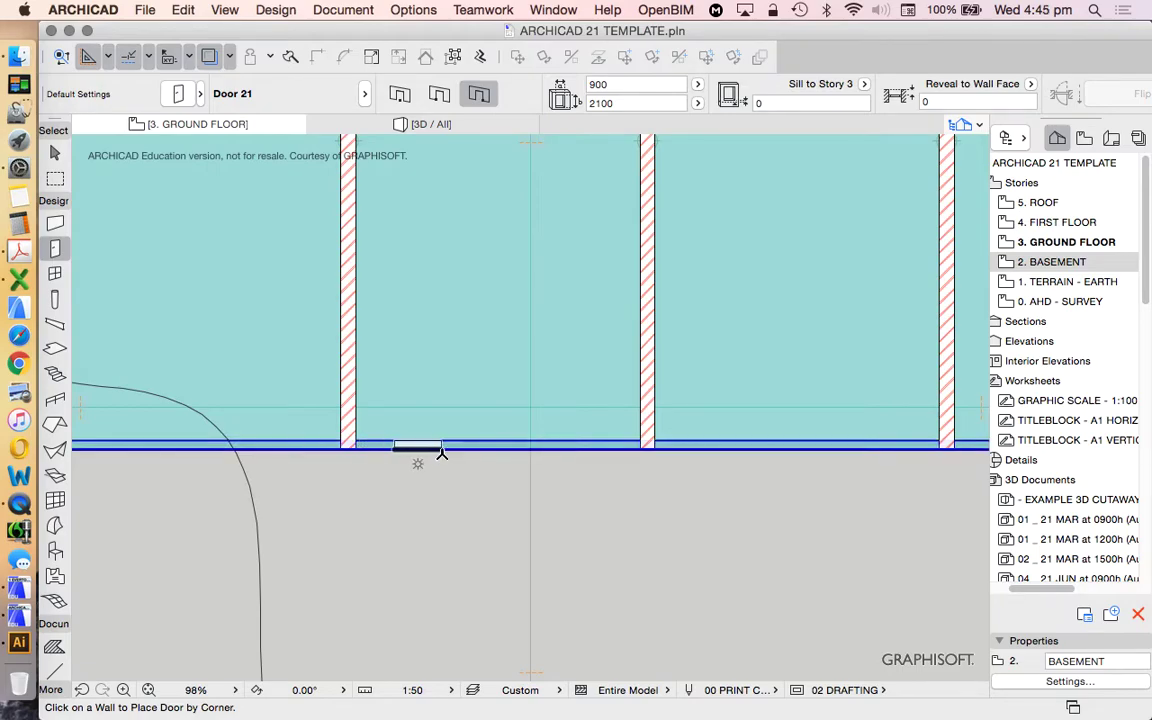
scroll(456, 452, up, 3)
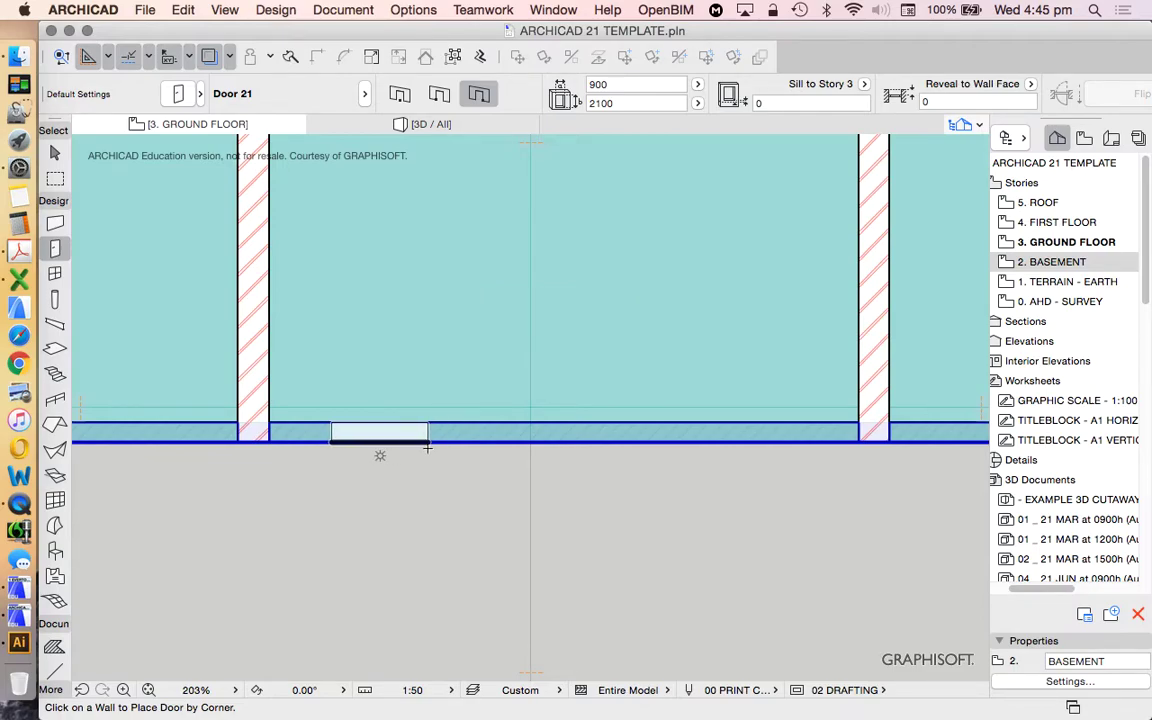
scroll(440, 444, down, 10)
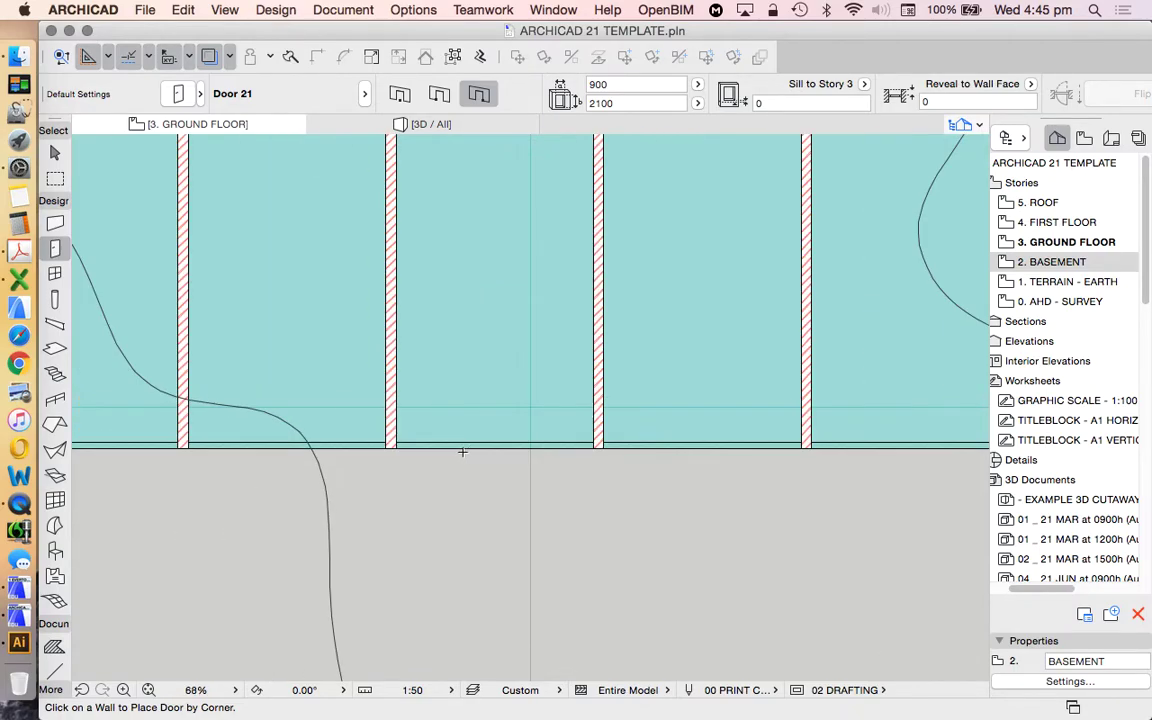
scroll(464, 459, up, 8)
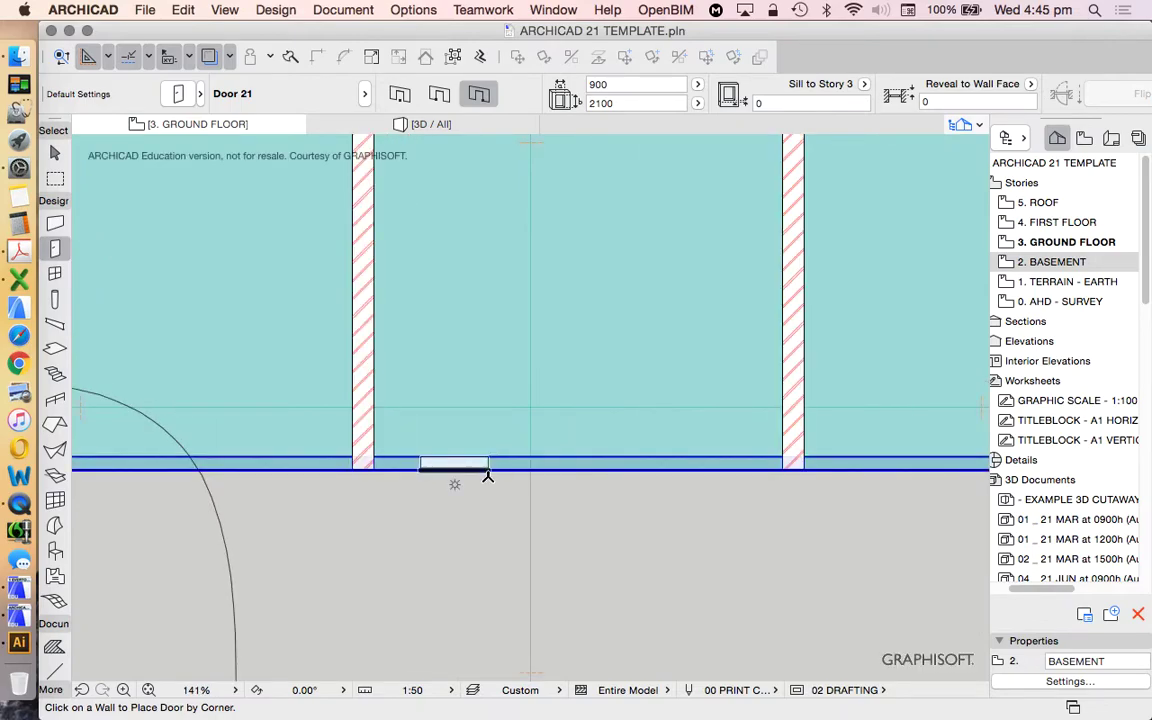
click(491, 474)
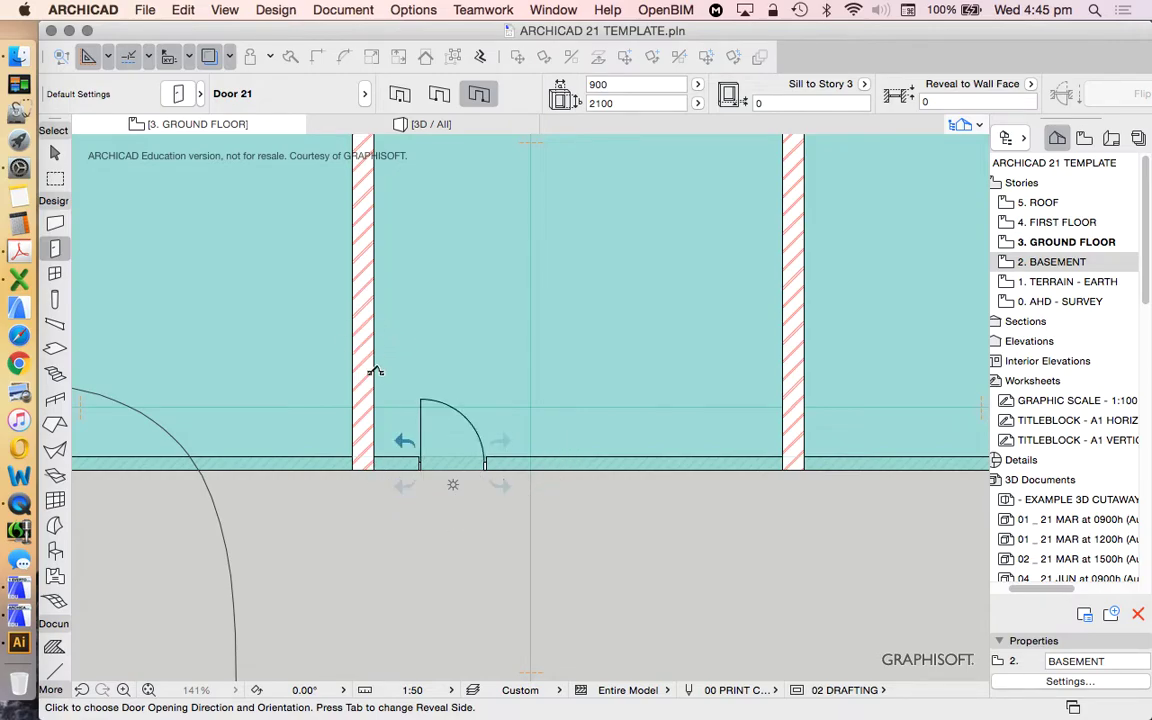
scroll(424, 485, up, 5)
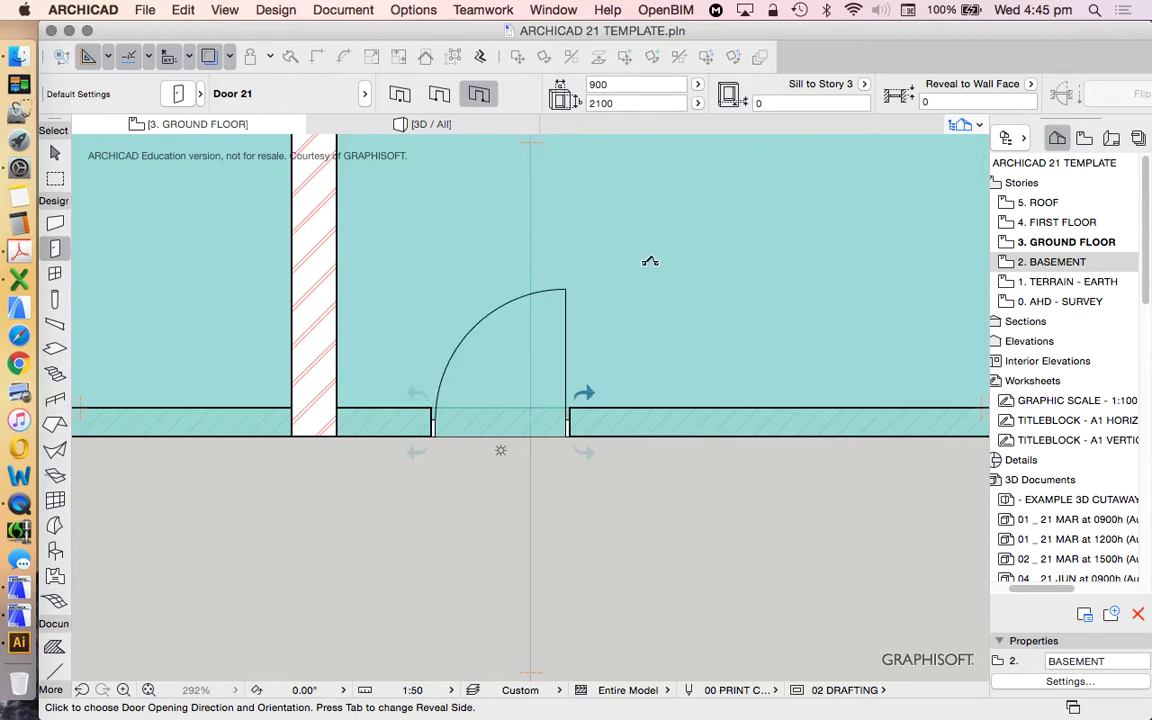
click(366, 279)
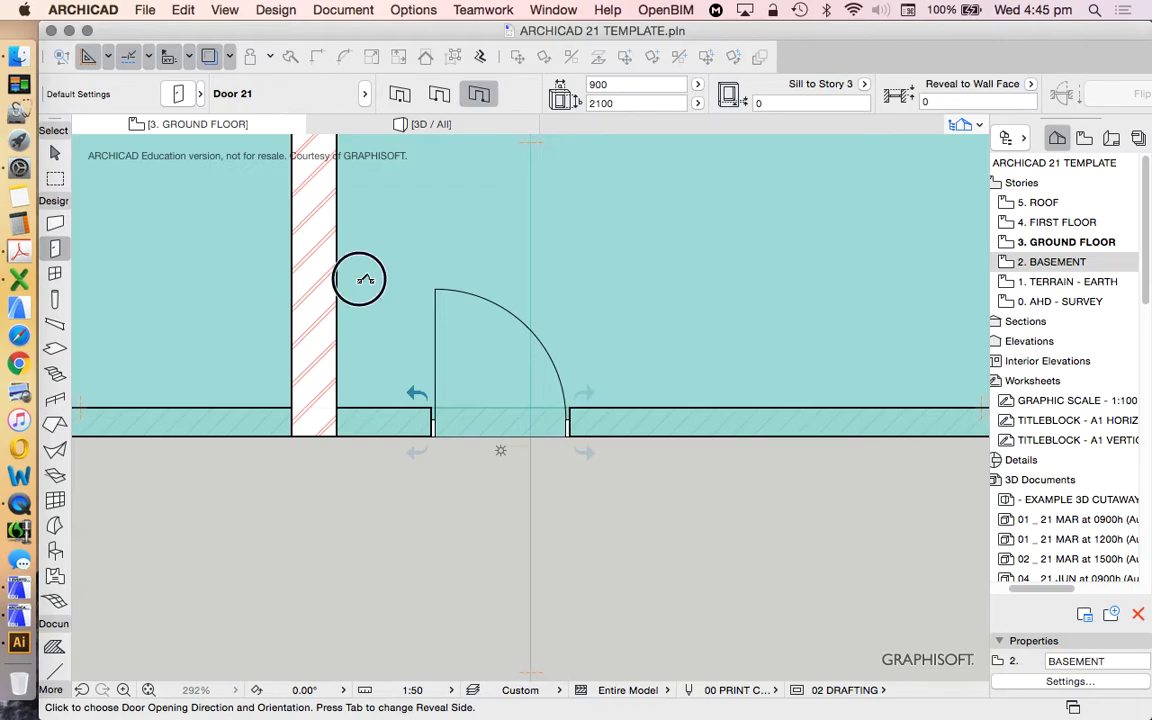
scroll(405, 402, down, 5)
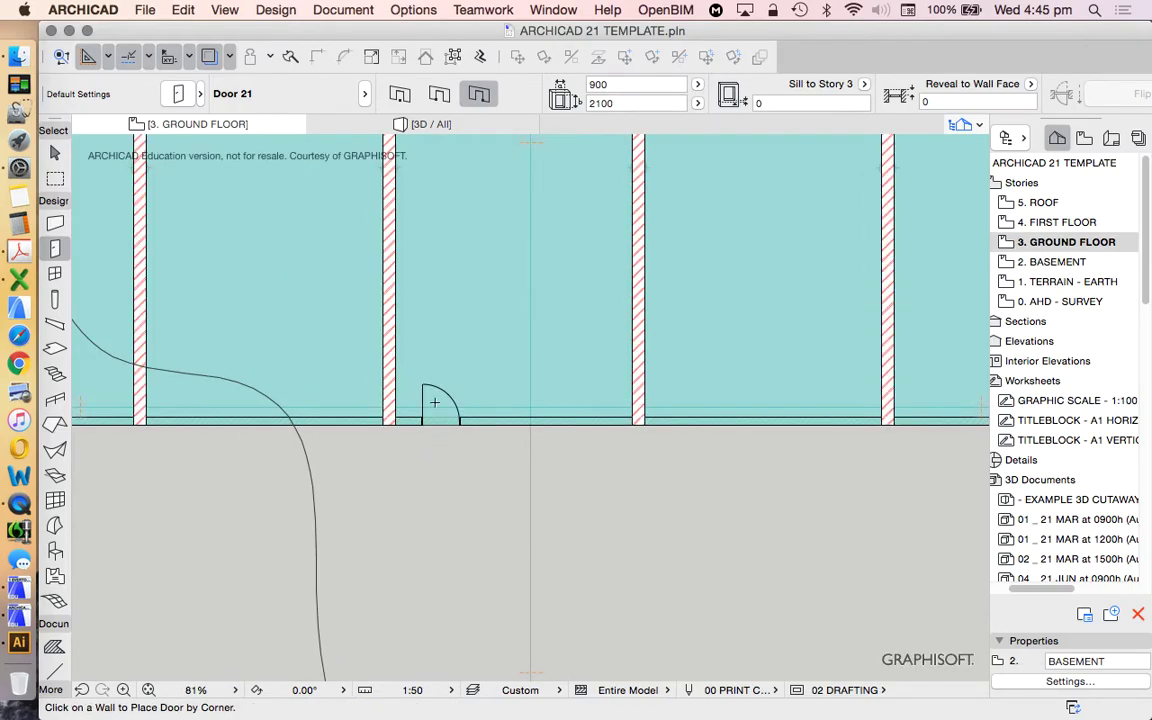
Move the placed door along the external wall so its hinge-side outer corner meets the face of the adjacent brick wall
scroll(405, 420, up, 3)
key(shift)
scroll(394, 443, up, 2)
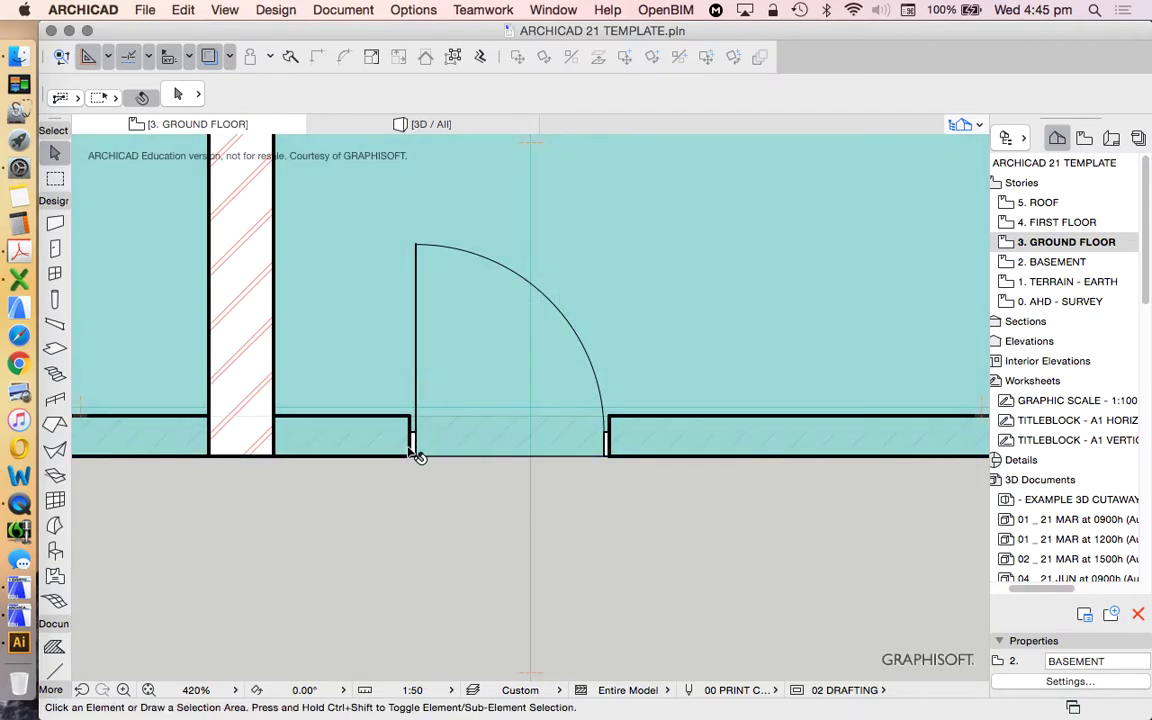
drag(412, 456, 276, 458)
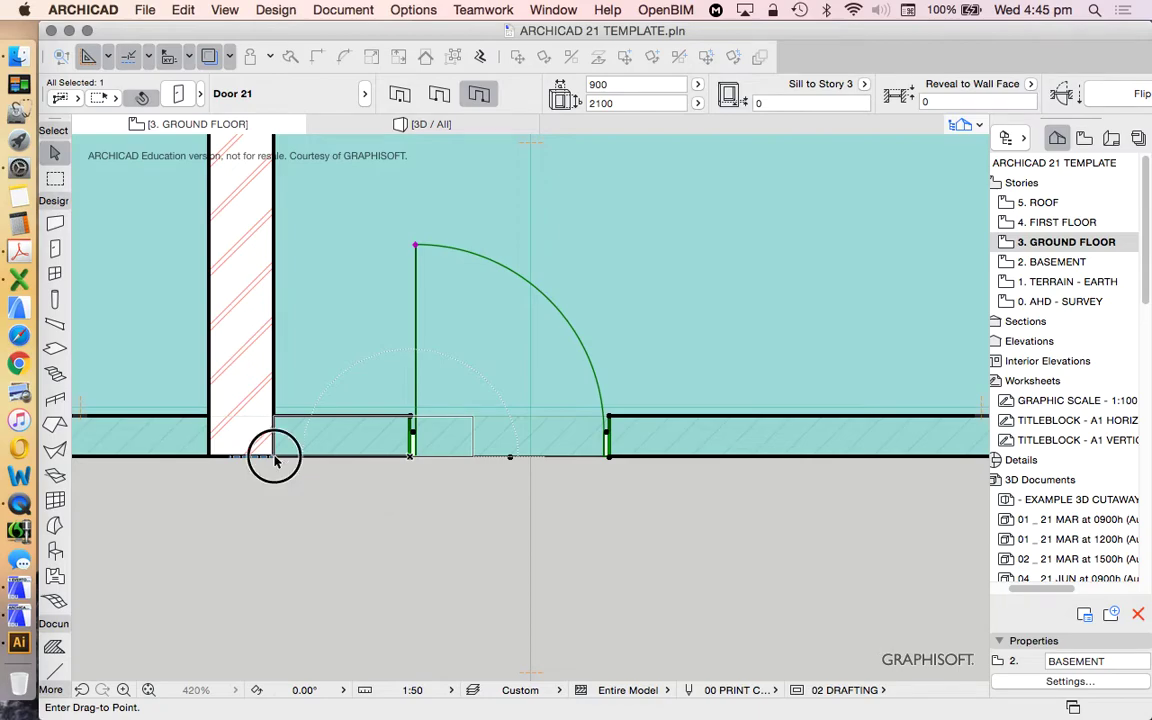
Drag the door 1000 along the external wall away from the brick wall and deselect it
click(519, 57)
click(395, 258)
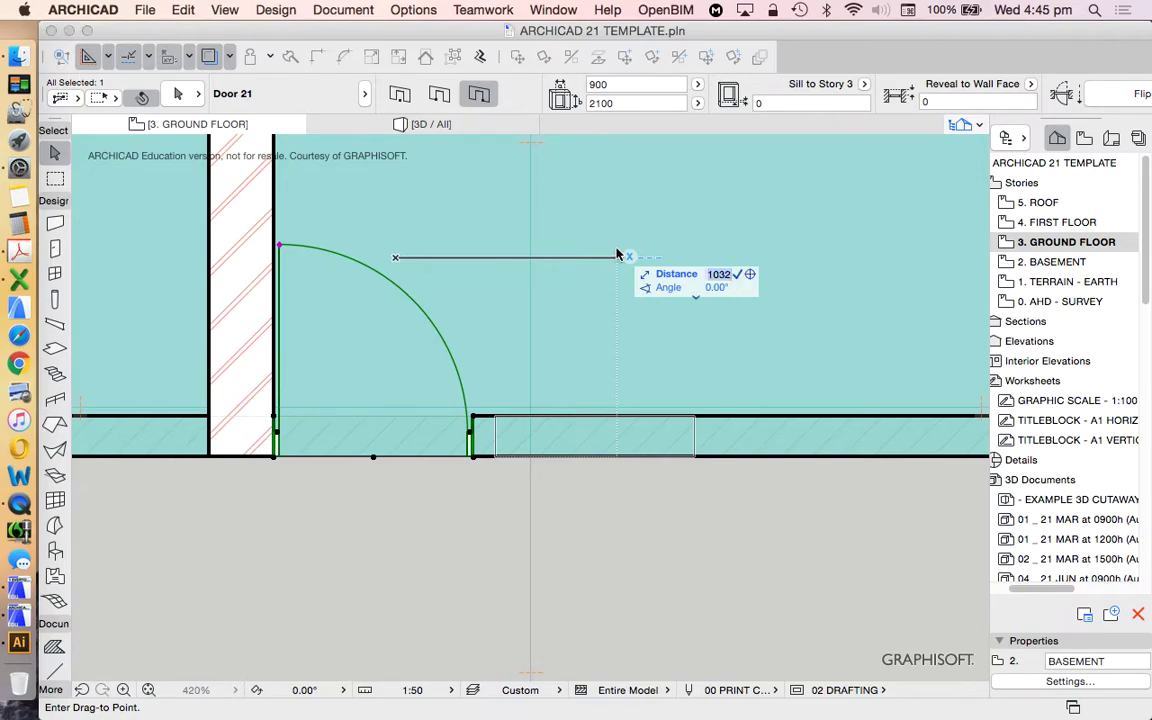
text(1000)
key(Return)
scroll(530, 455, down, 10)
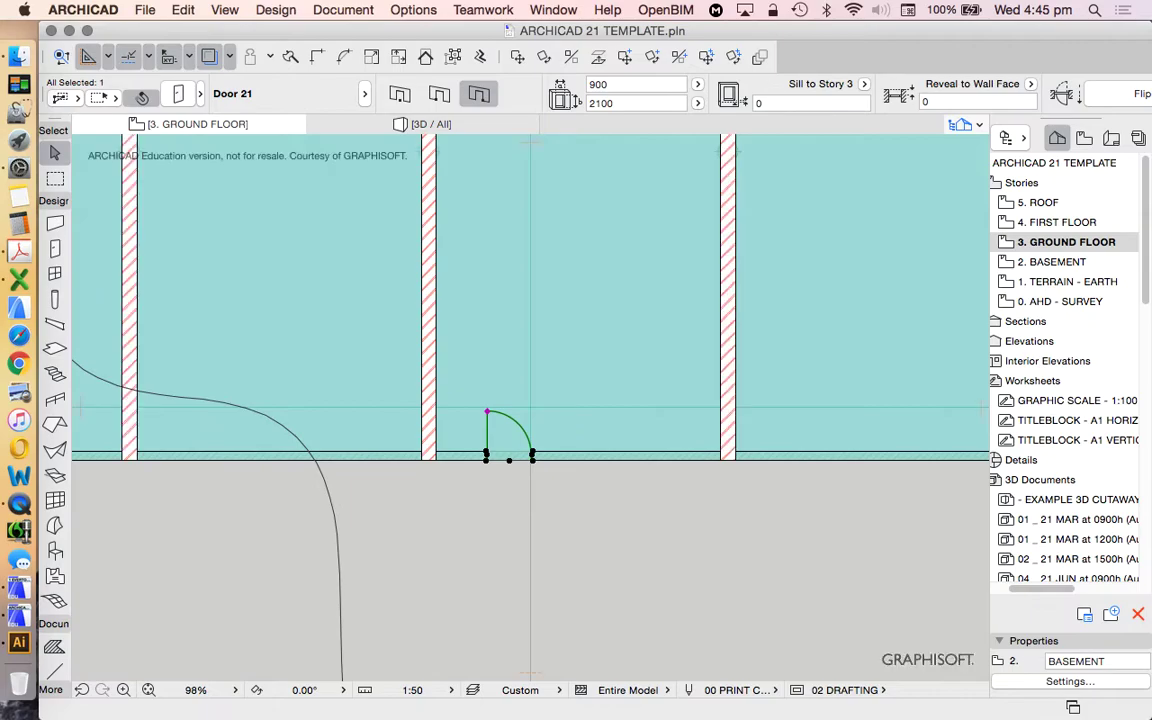
scroll(530, 408, down, 5)
key(Escape)
Open the Window tool's default settings and choose Window 21 from the Basic Windows 21 library folder
scroll(530, 408, up, 3)
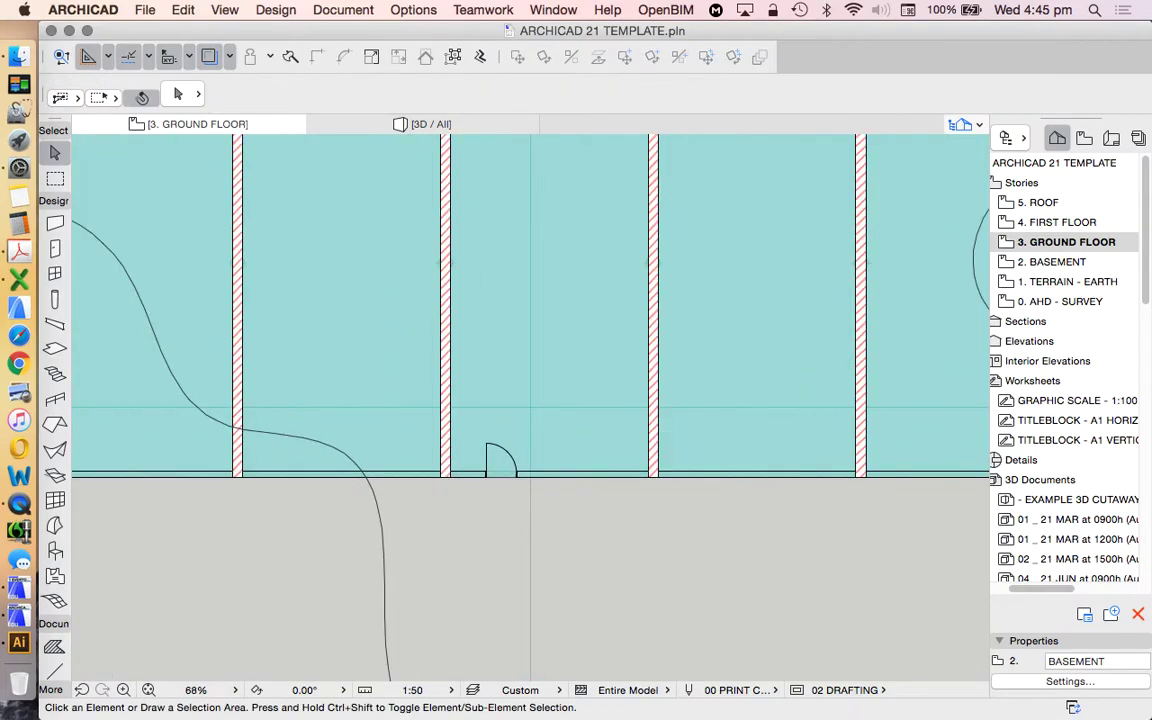
scroll(530, 408, down, 3)
scroll(530, 408, up, 7)
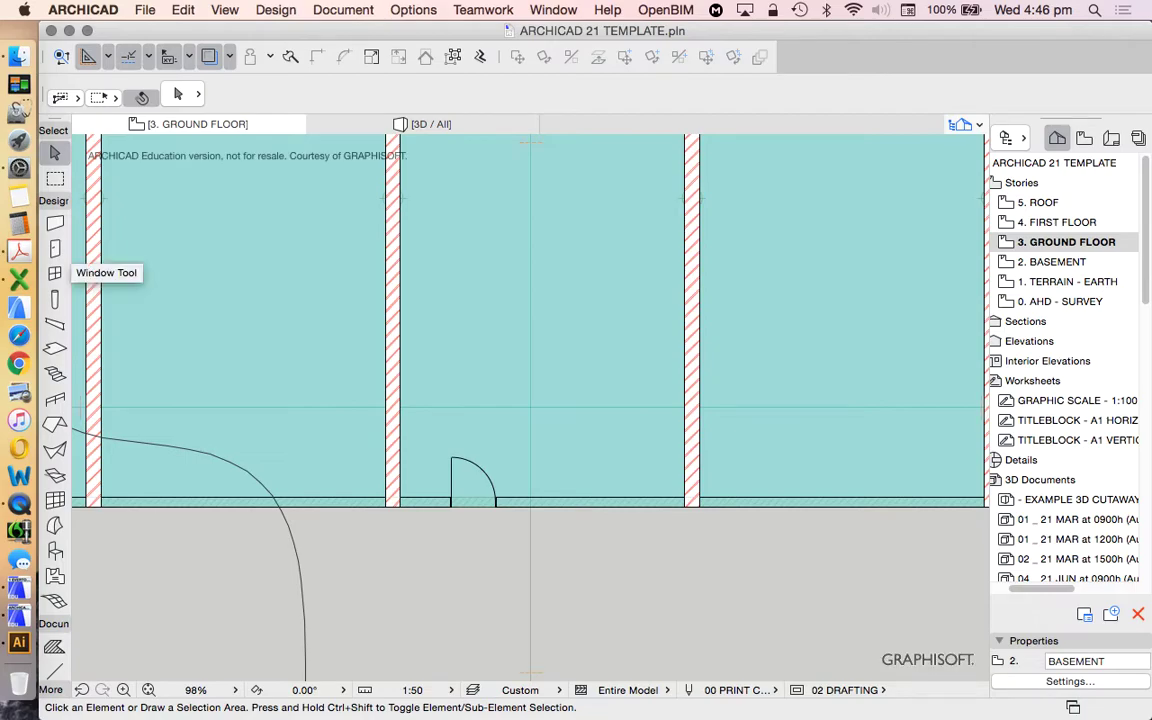
click(55, 273)
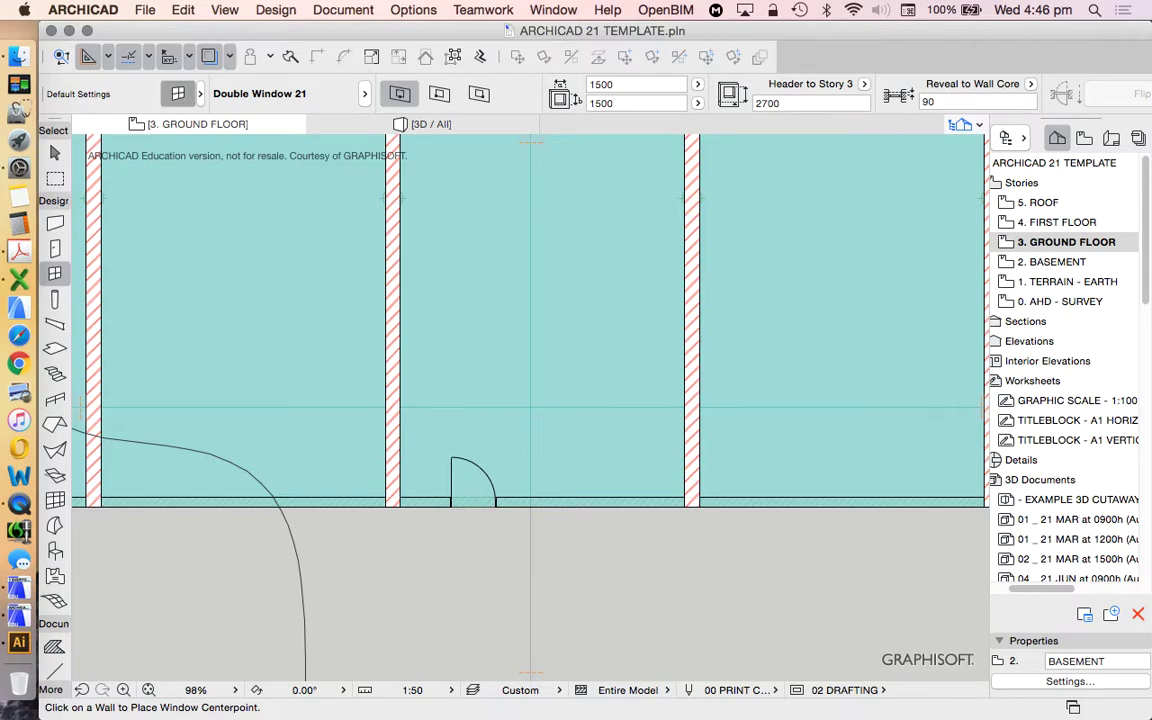
click(178, 93)
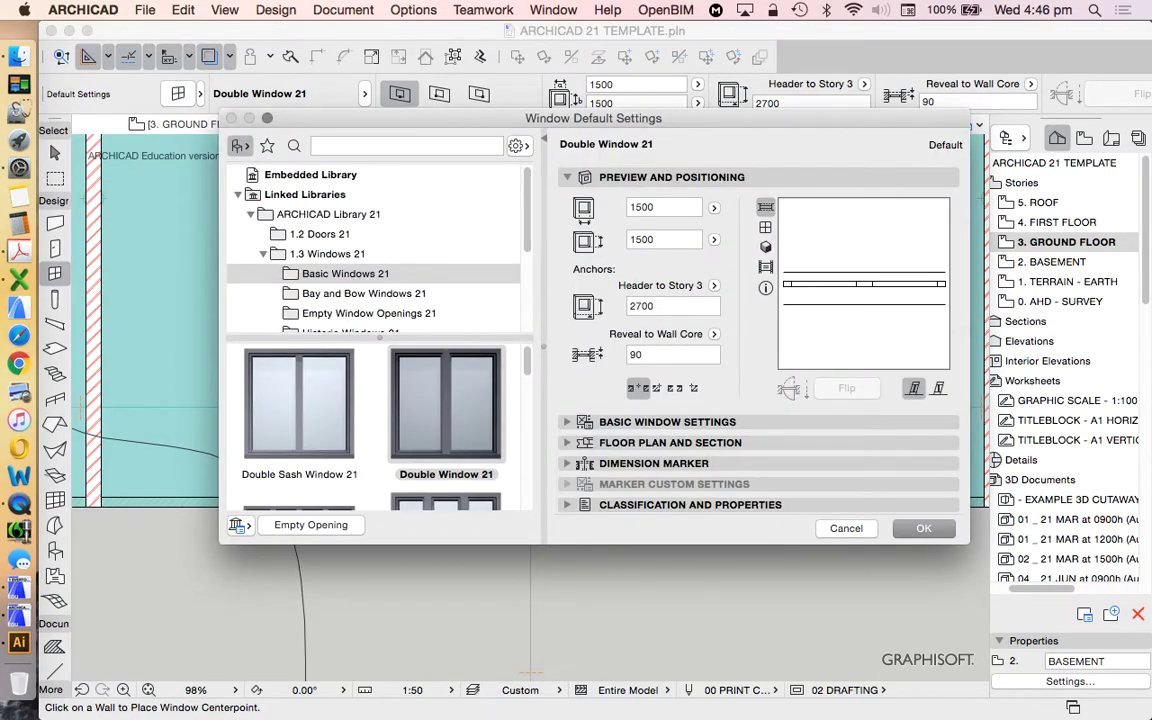
scroll(372, 425, down, 5)
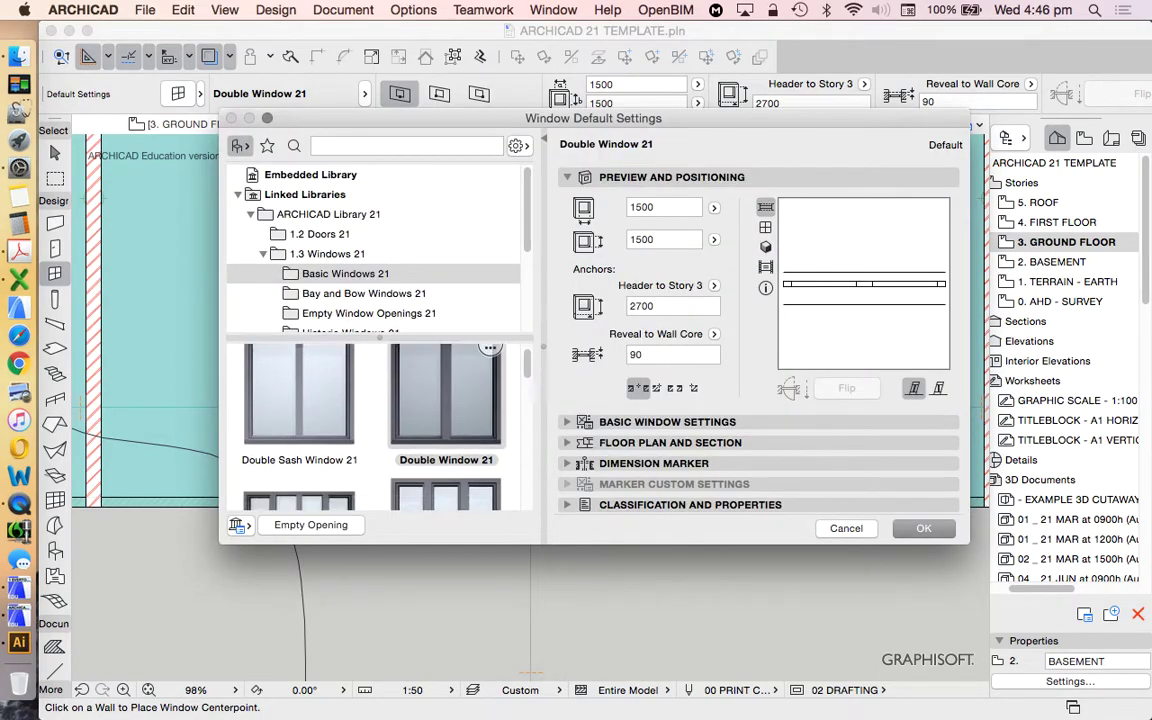
scroll(372, 425, up, 3)
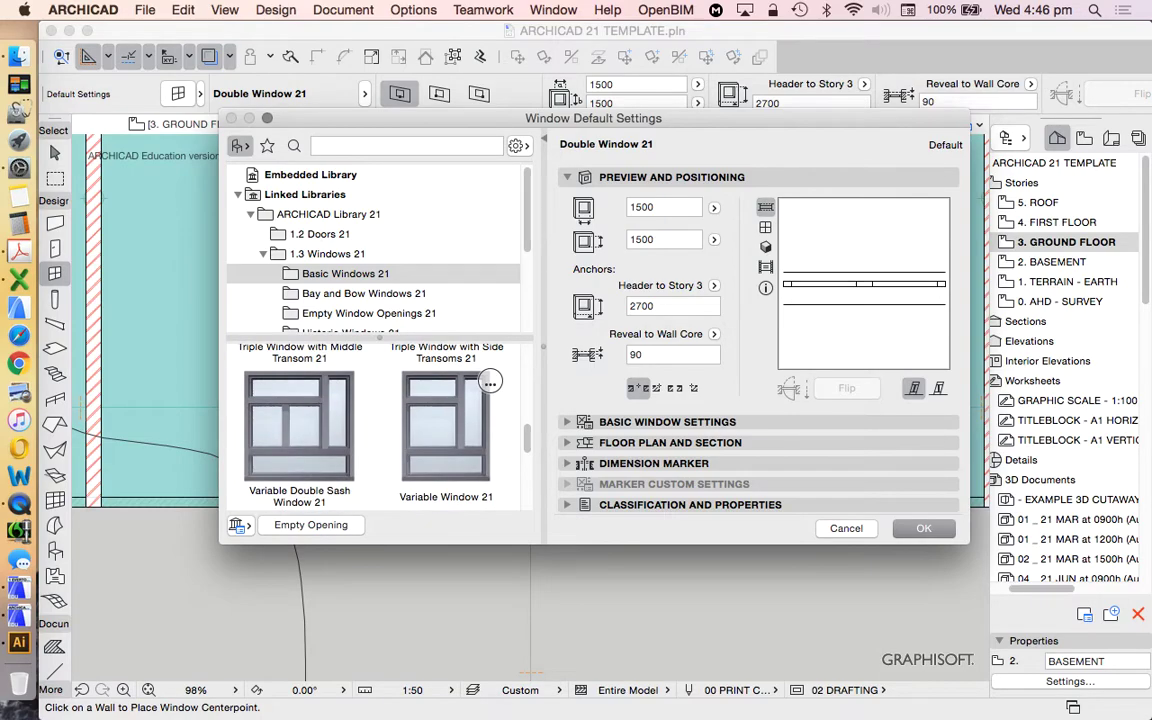
scroll(372, 425, down, 2)
scroll(372, 425, up, 2)
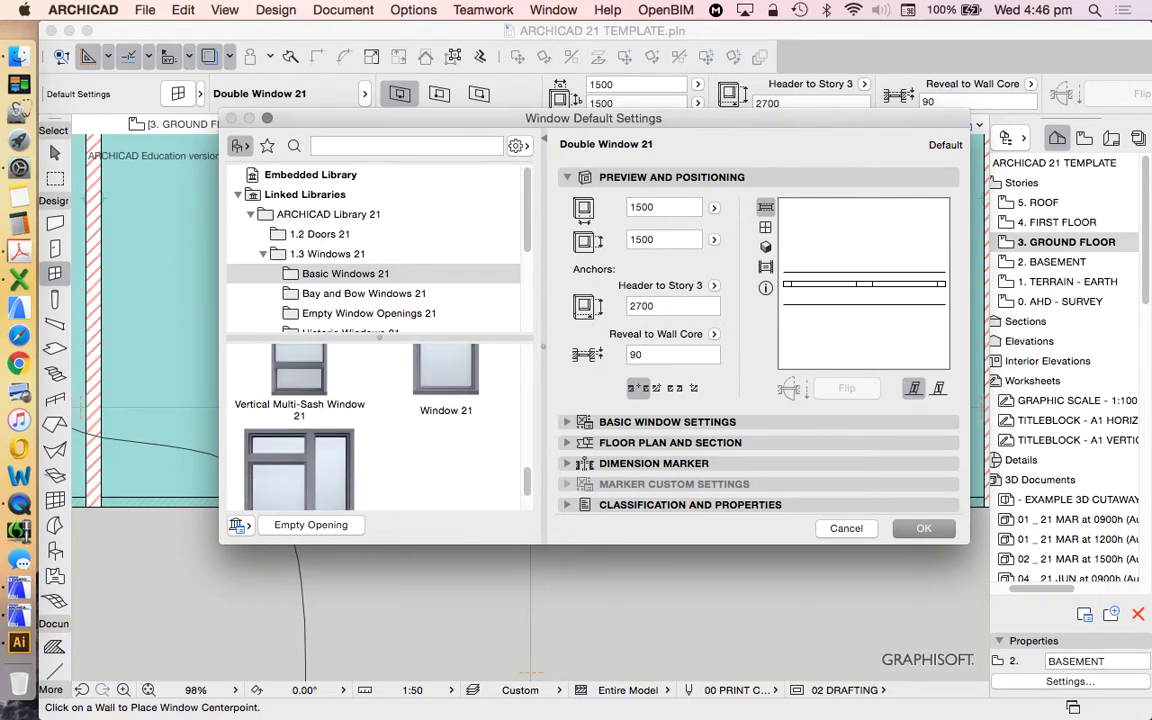
scroll(446, 400, up, 2)
click(446, 405)
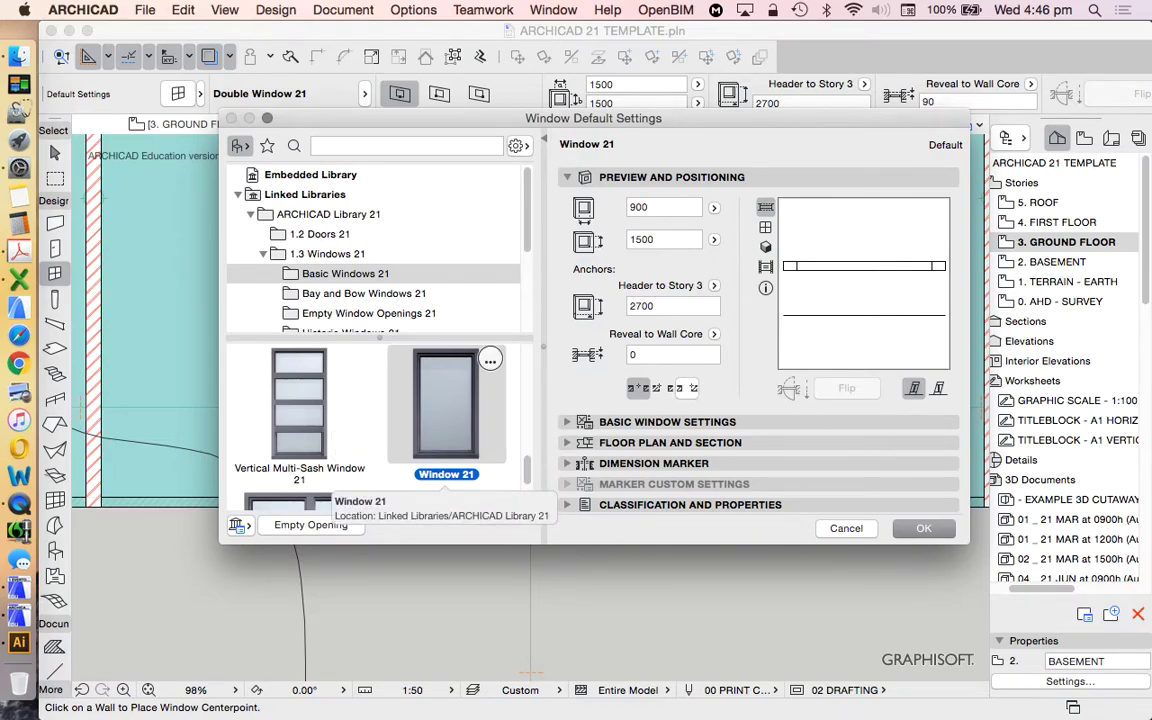
scroll(372, 420, up, 5)
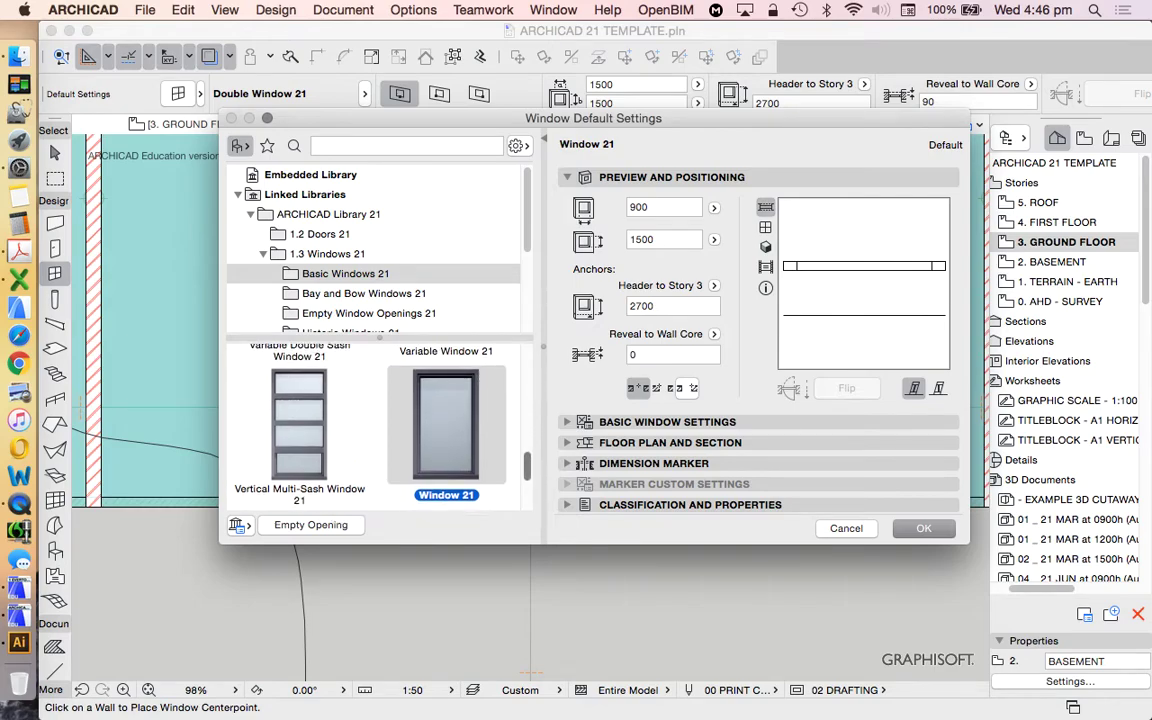
Choose Double Window 21 from the Basic Windows 21 library folder as the default window type
scroll(372, 420, up, 5)
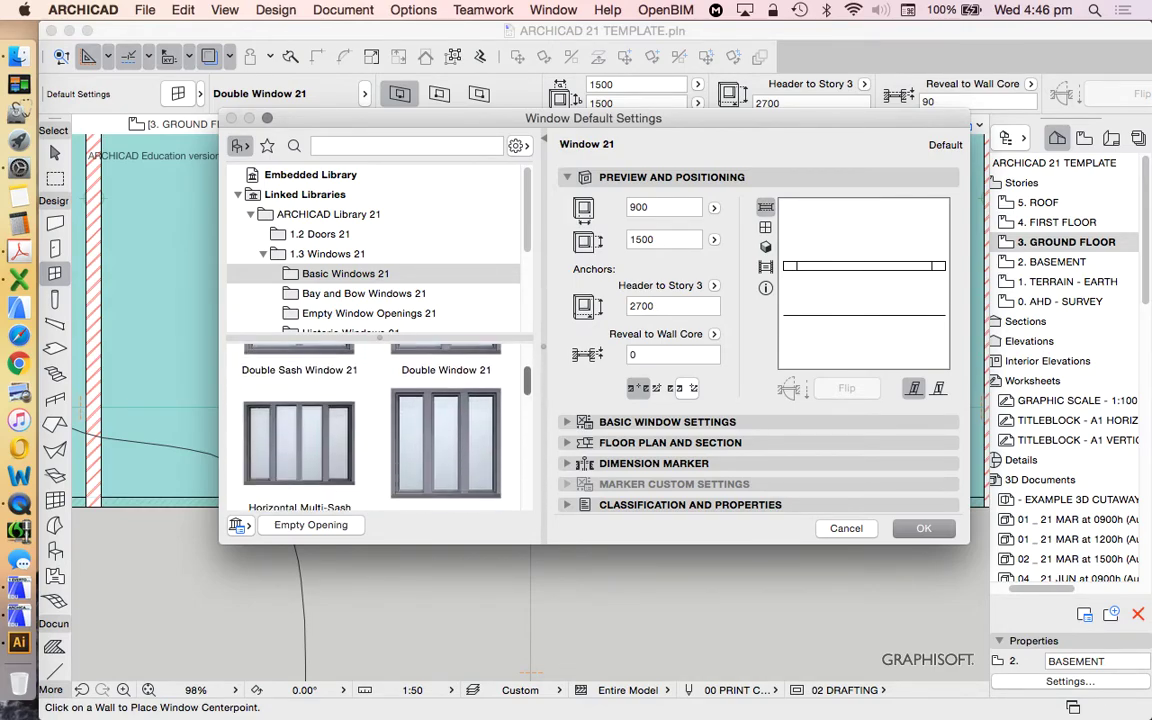
scroll(372, 420, down, 3)
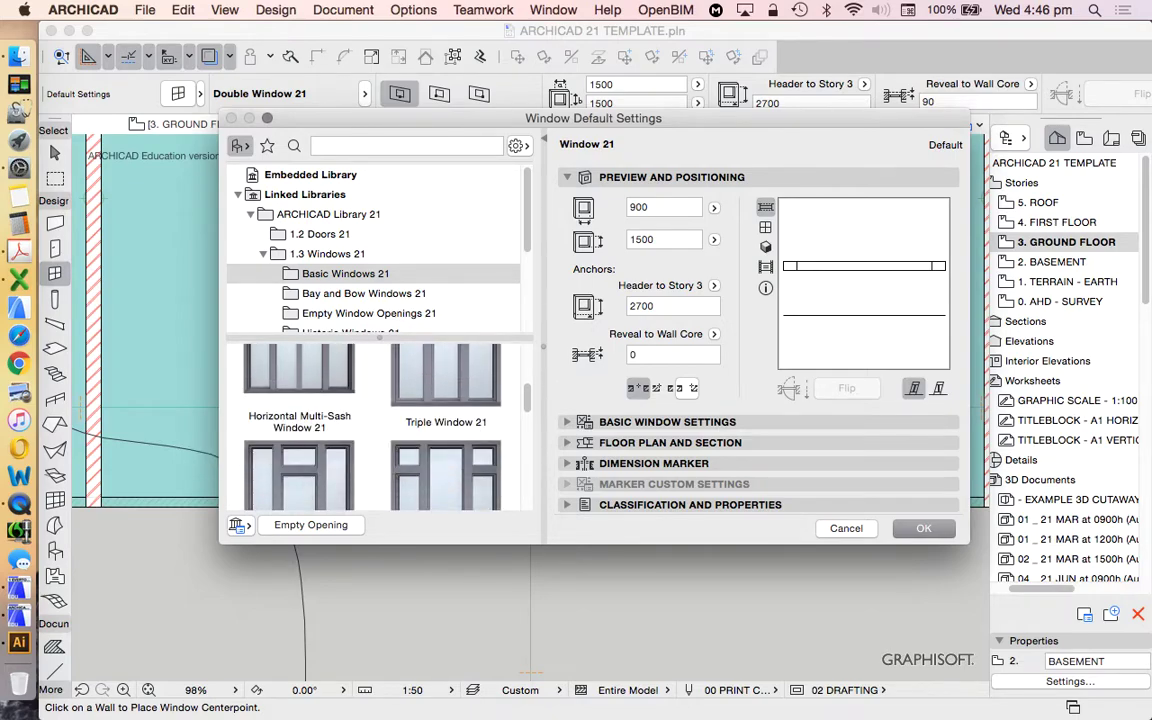
scroll(445, 420, up, 2)
scroll(445, 420, up, 3)
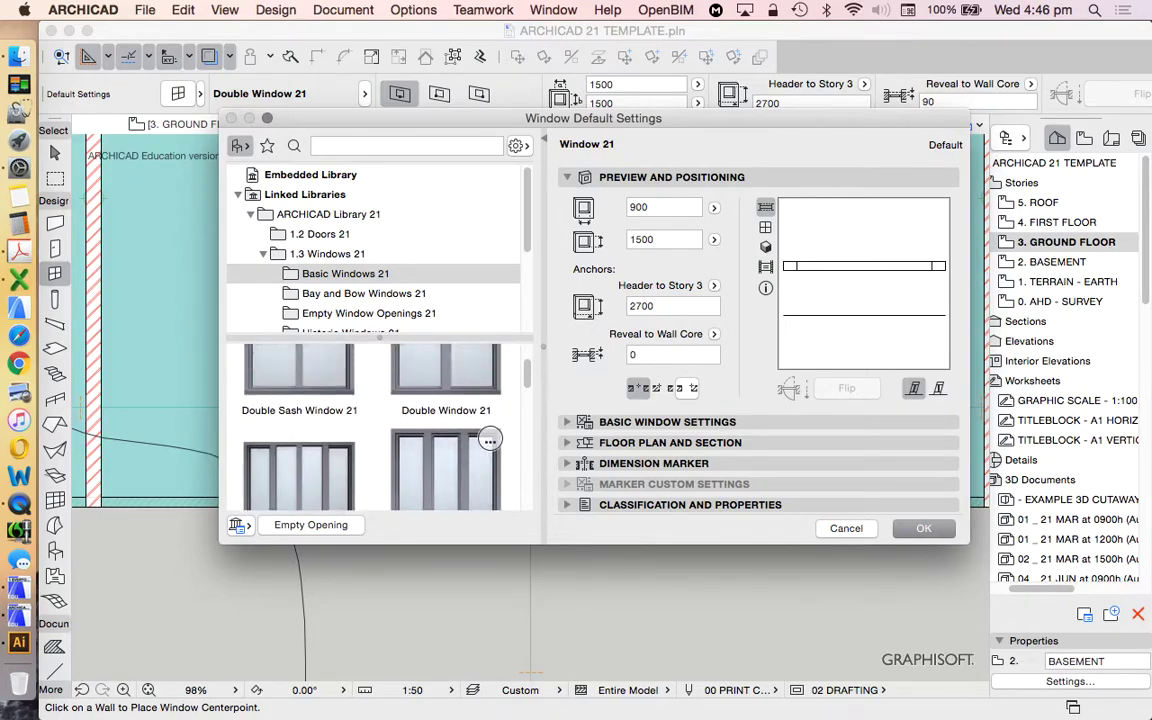
click(445, 410)
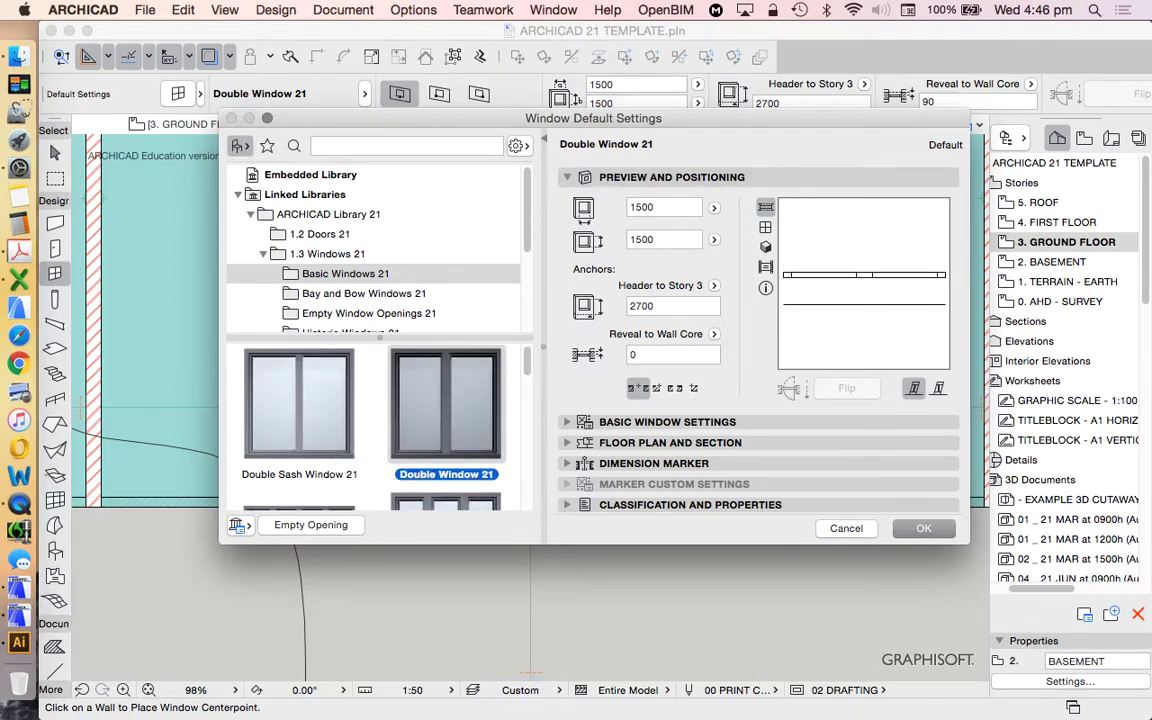
Set the default window's width to 1800, height to 1100 and Header to Story 3 anchor to 1000, and accept the settings
click(664, 207)
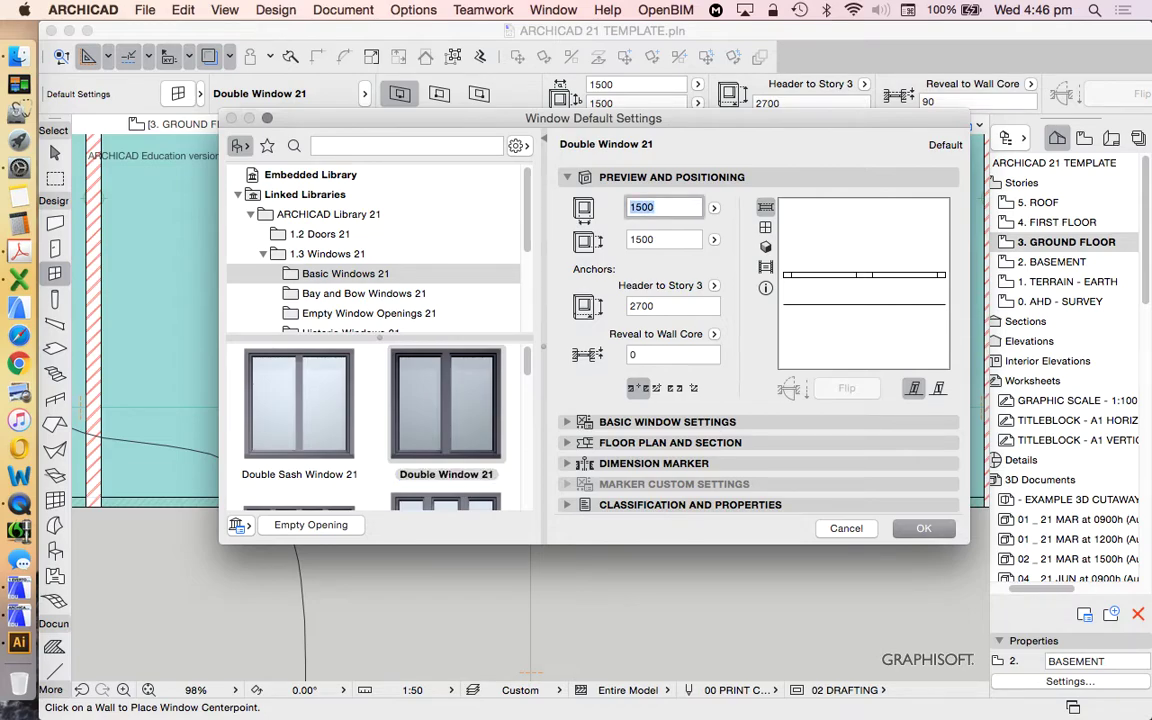
text(1800)
click(699, 239)
double_click(690, 238)
text(1)
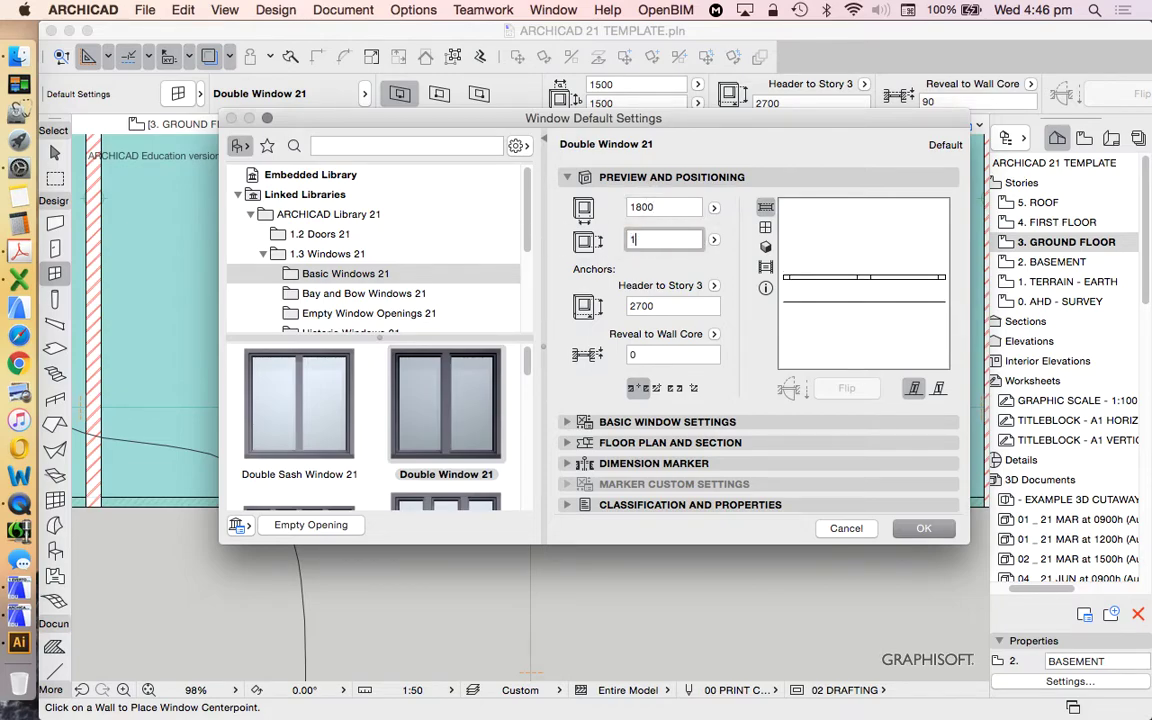
text(100)
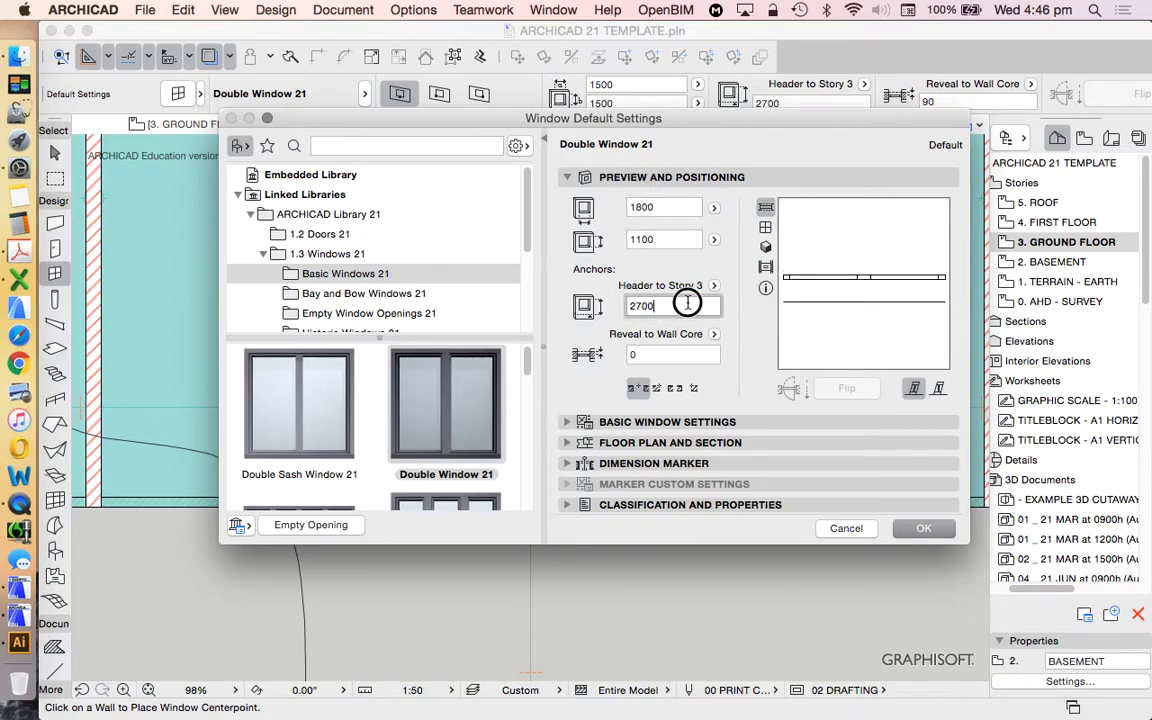
double_click(689, 305)
text(1000)
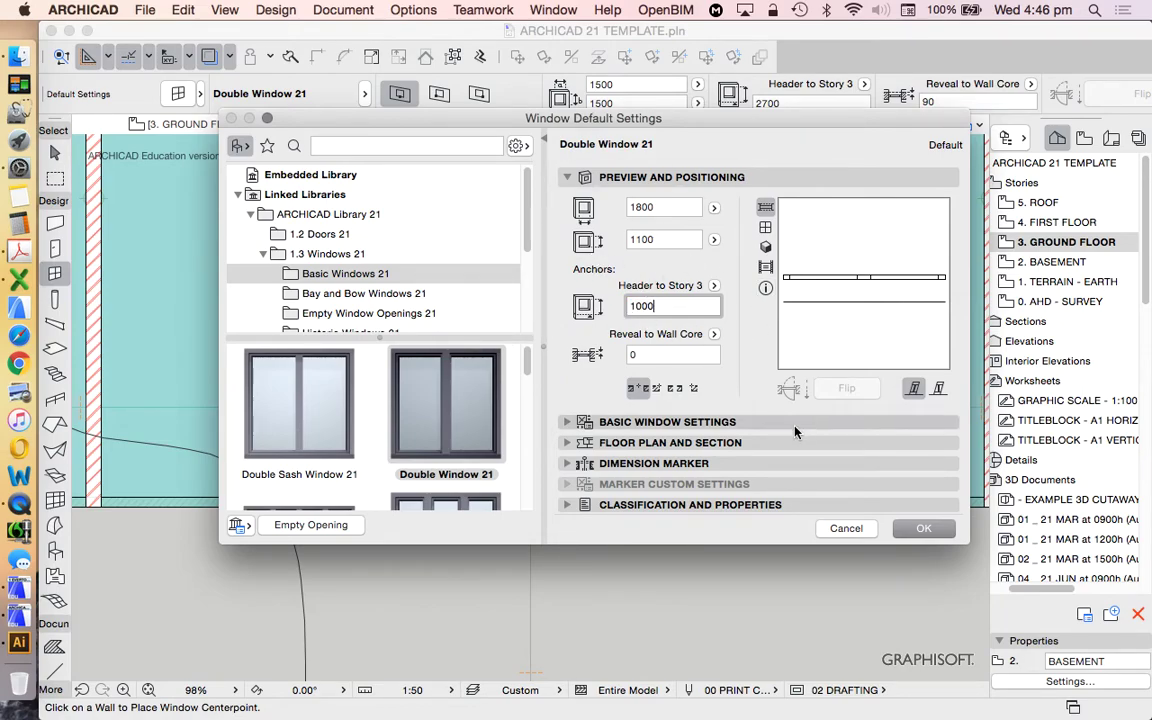
click(924, 528)
Place the double window facing outward in the lower external wall beside the door, and move its end against the face of the next brick wall
scroll(630, 555, up, 5)
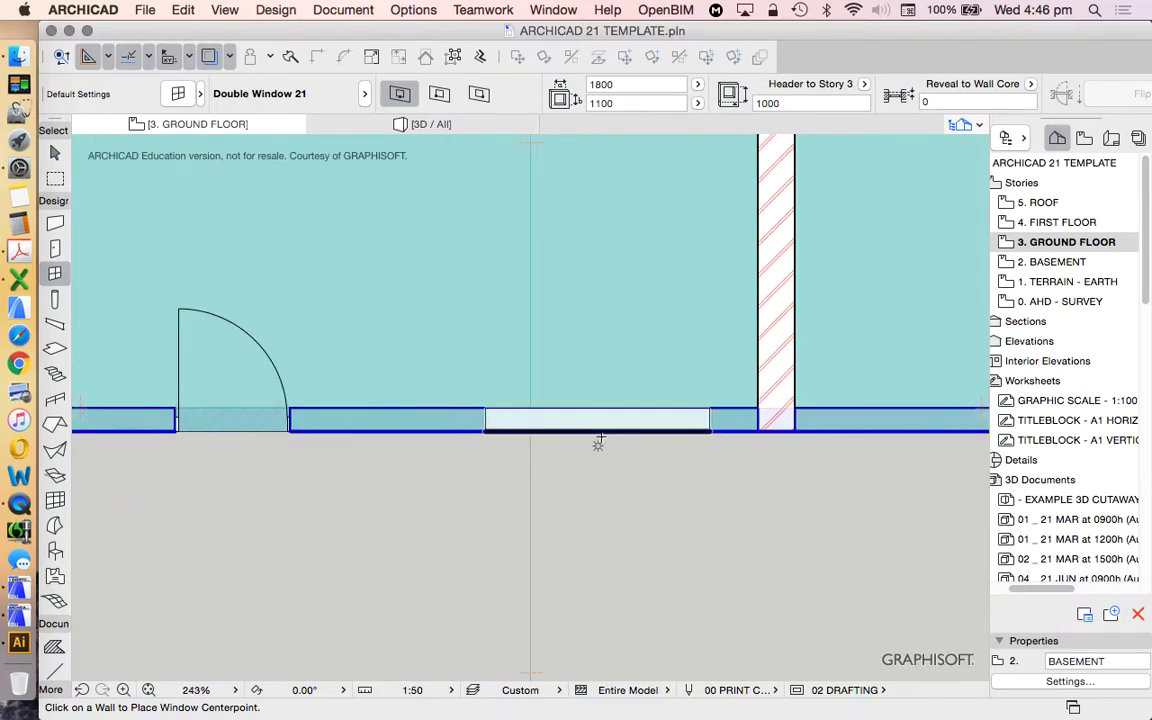
click(607, 441)
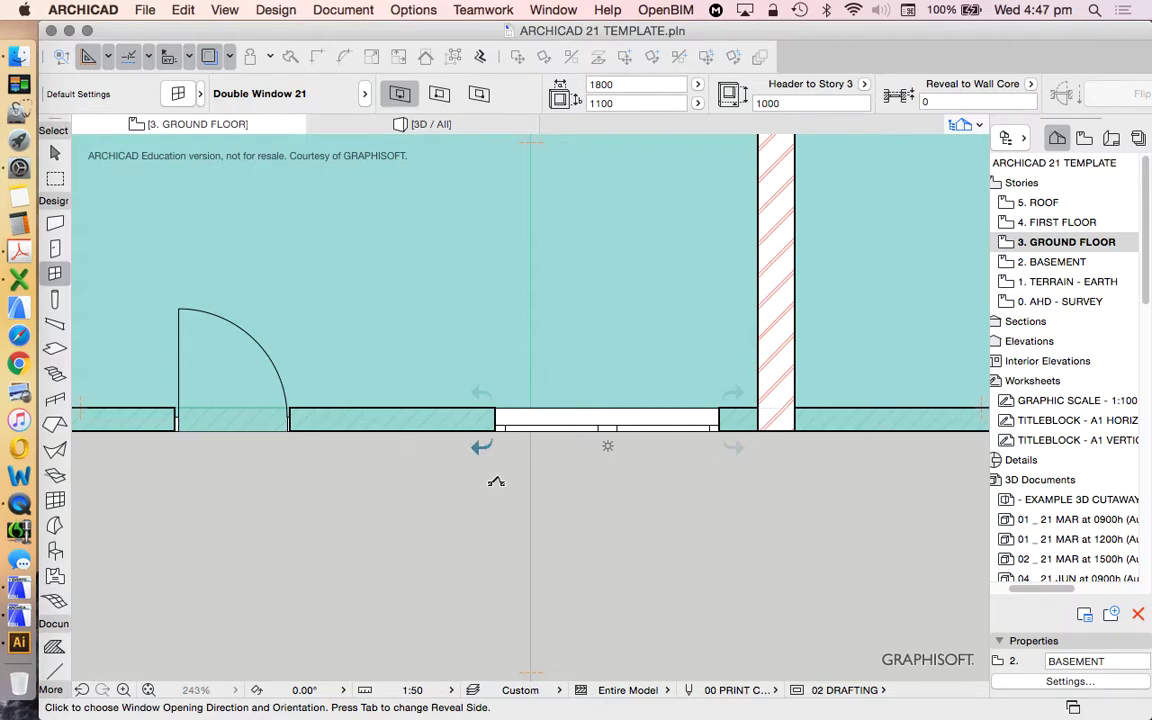
click(589, 527)
drag(719, 431, 758, 431)
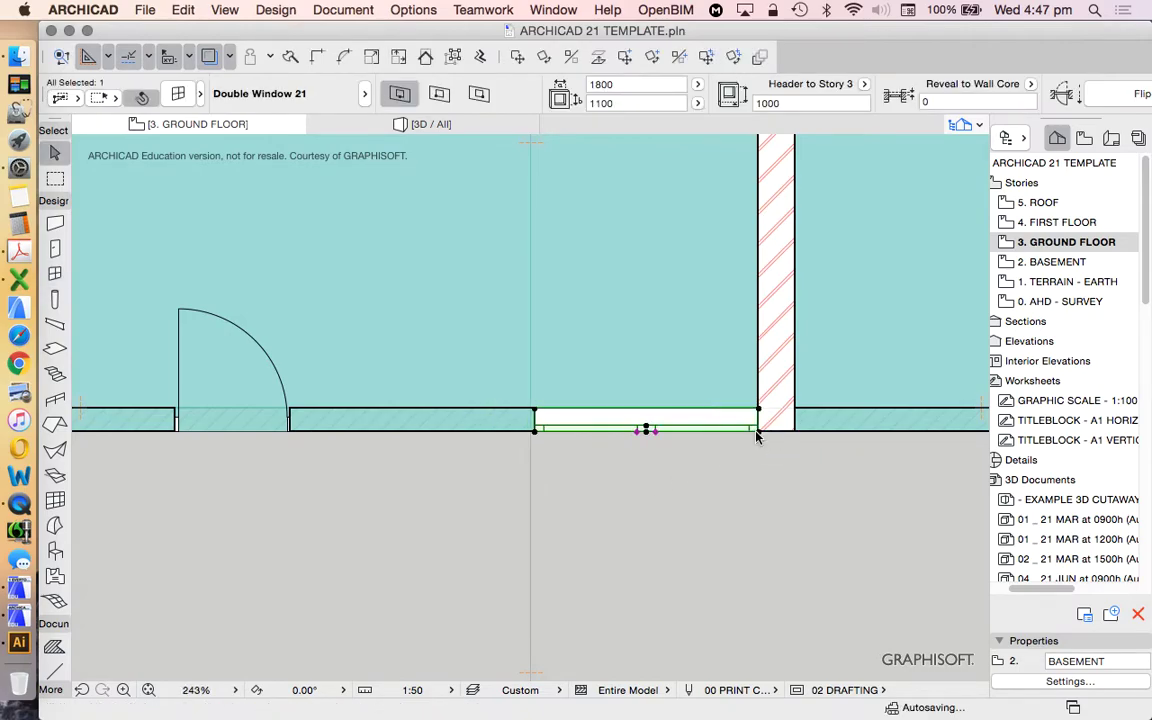
Drag the window 1000 along the external wall towards the door and deselect it
click(518, 57)
click(668, 298)
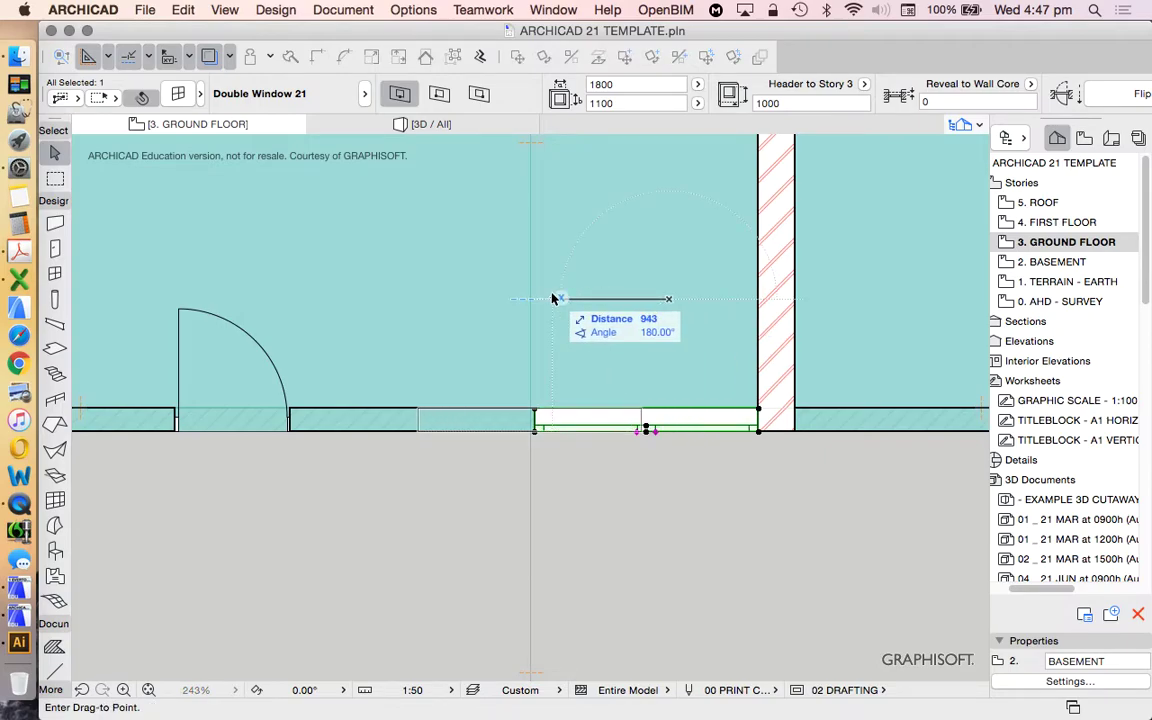
text(10)
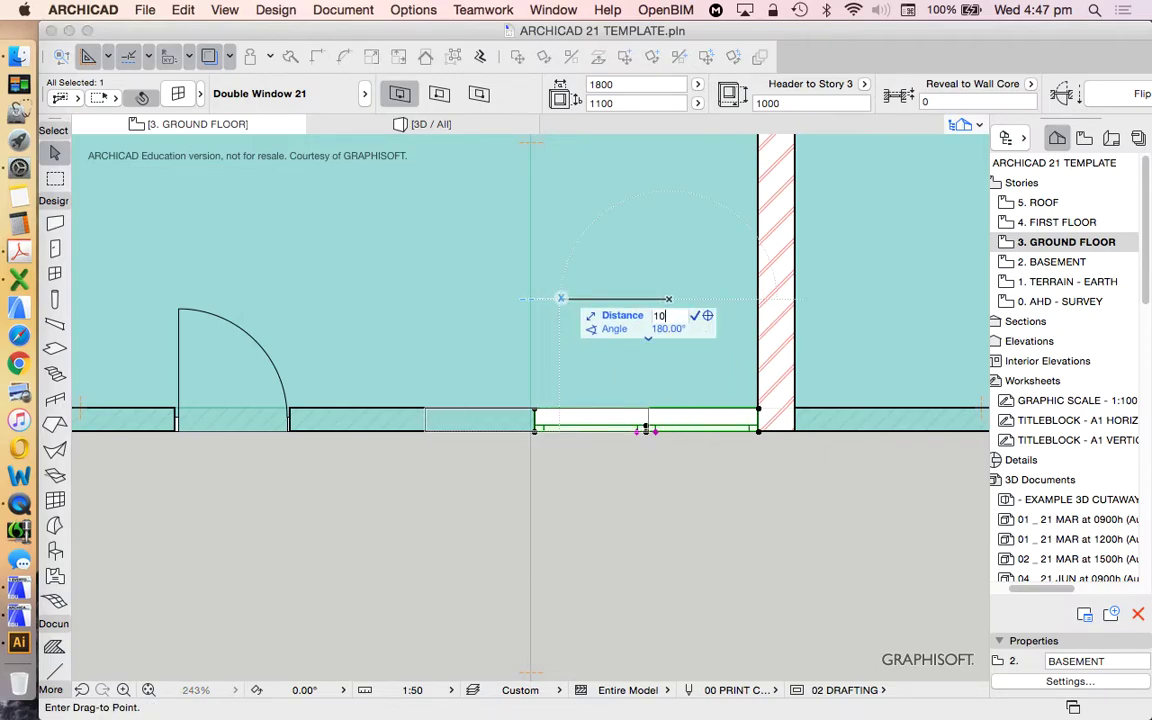
key(Return)
key(Escape)
Set the placed double window's Reveal to Wall Core to 100 and deselect it
scroll(631, 460, down, 2)
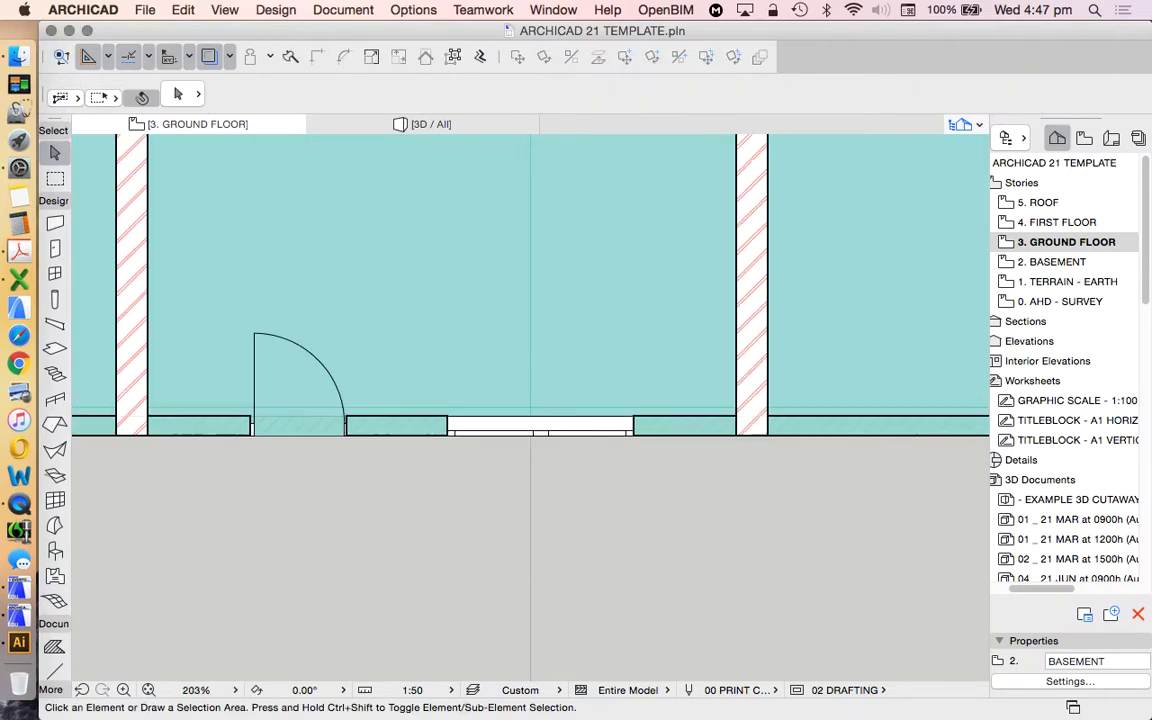
scroll(625, 610, down, 10)
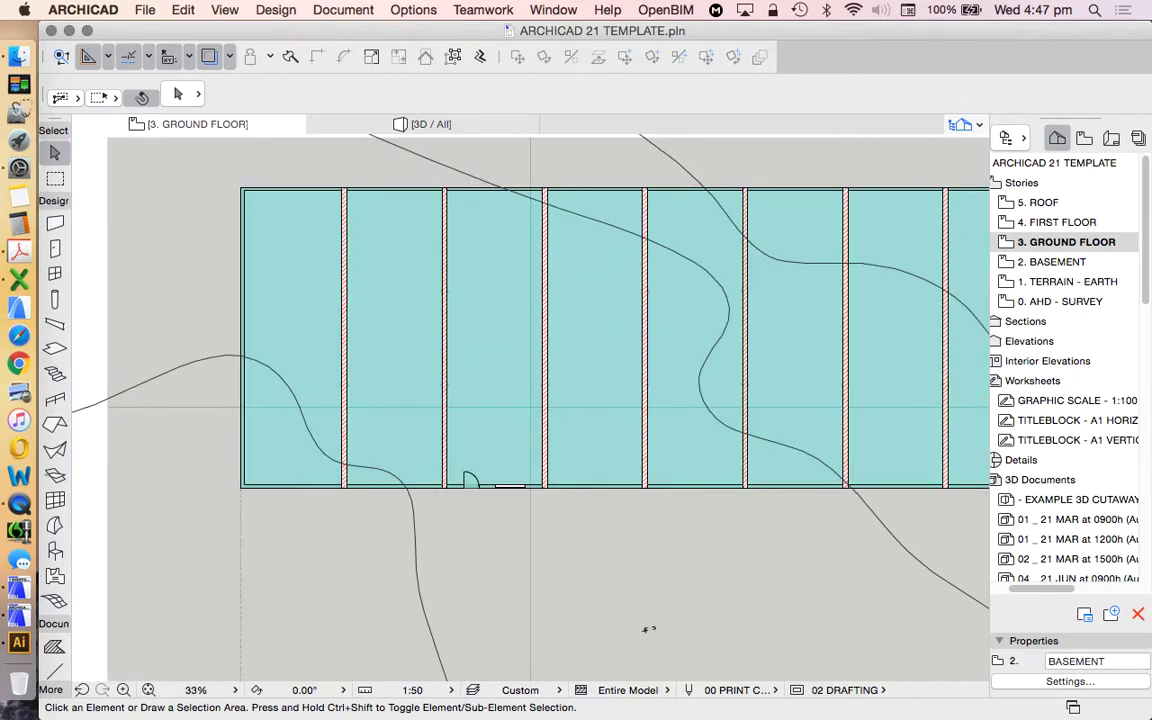
scroll(497, 493, up, 10)
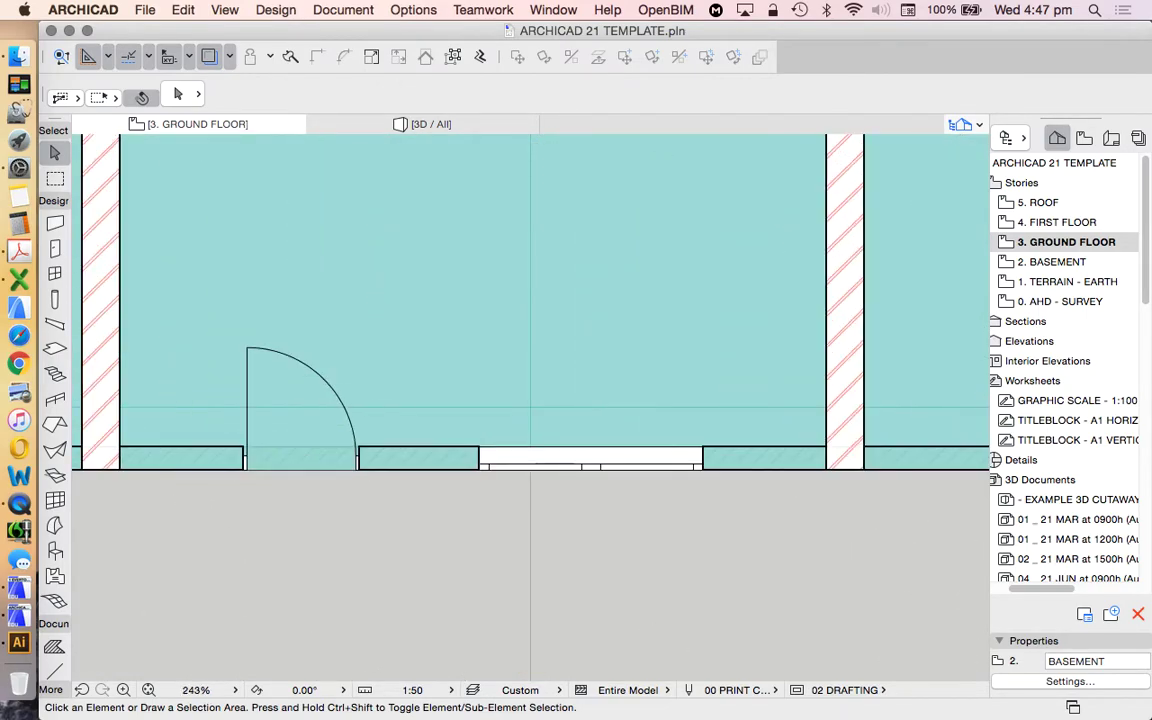
click(665, 462)
scroll(665, 466, up, 4)
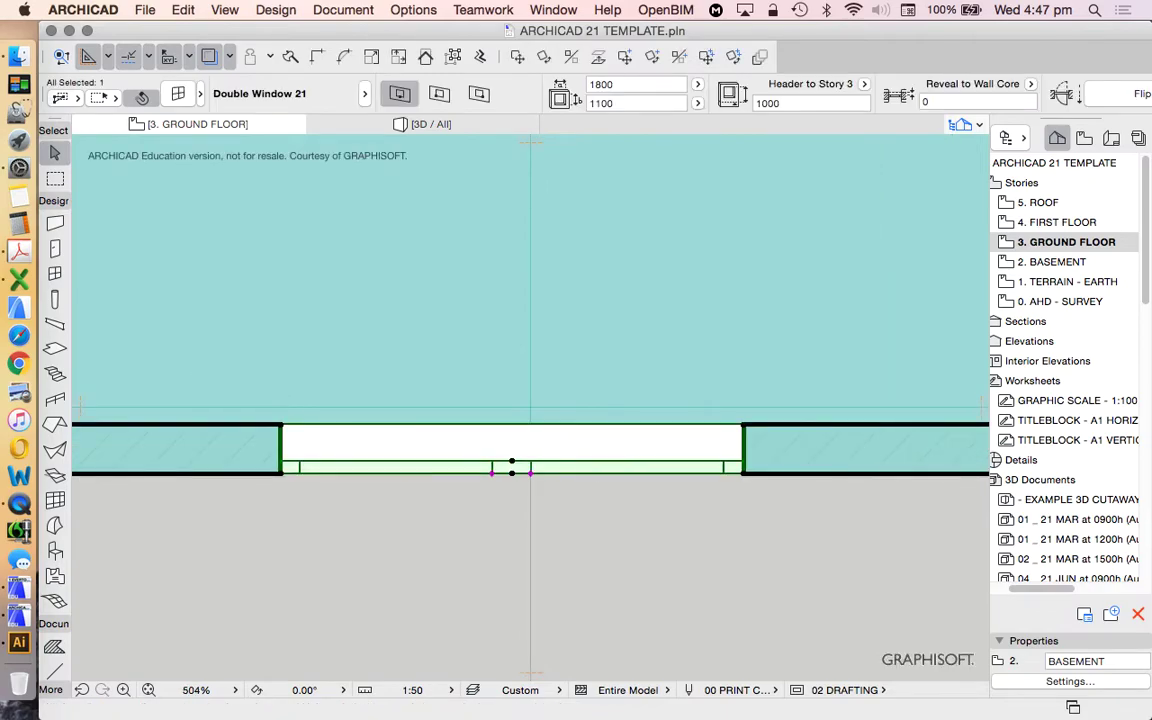
scroll(269, 486, up, 3)
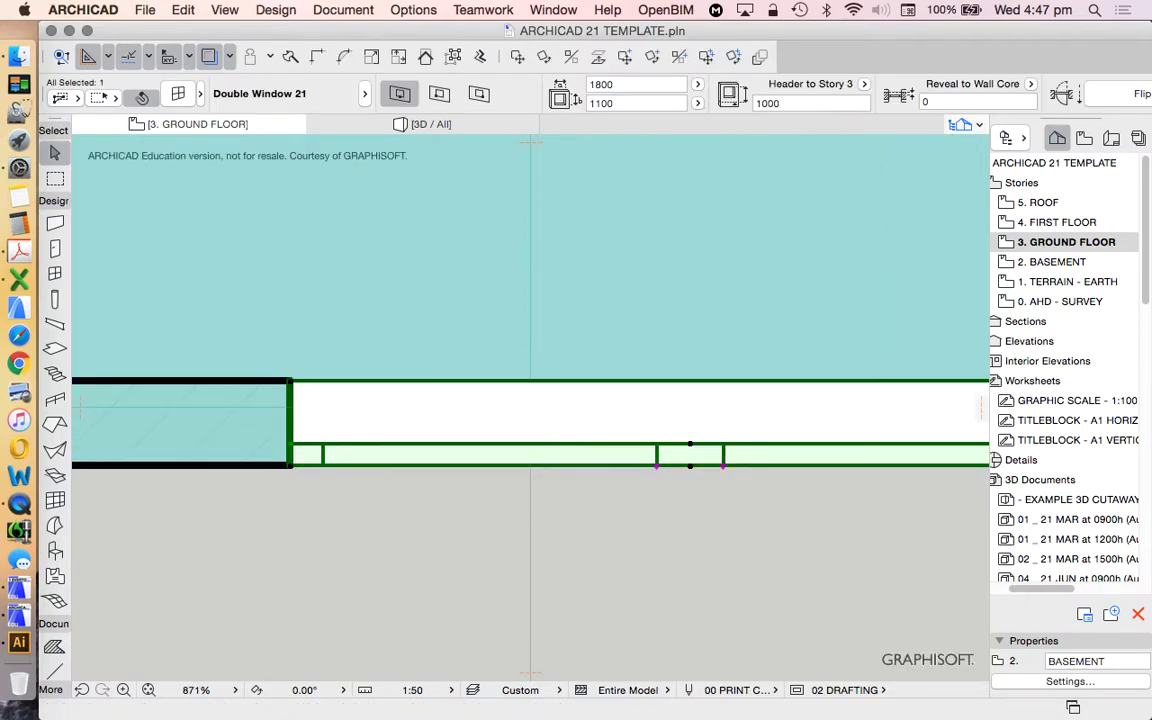
scroll(377, 455, down, 3)
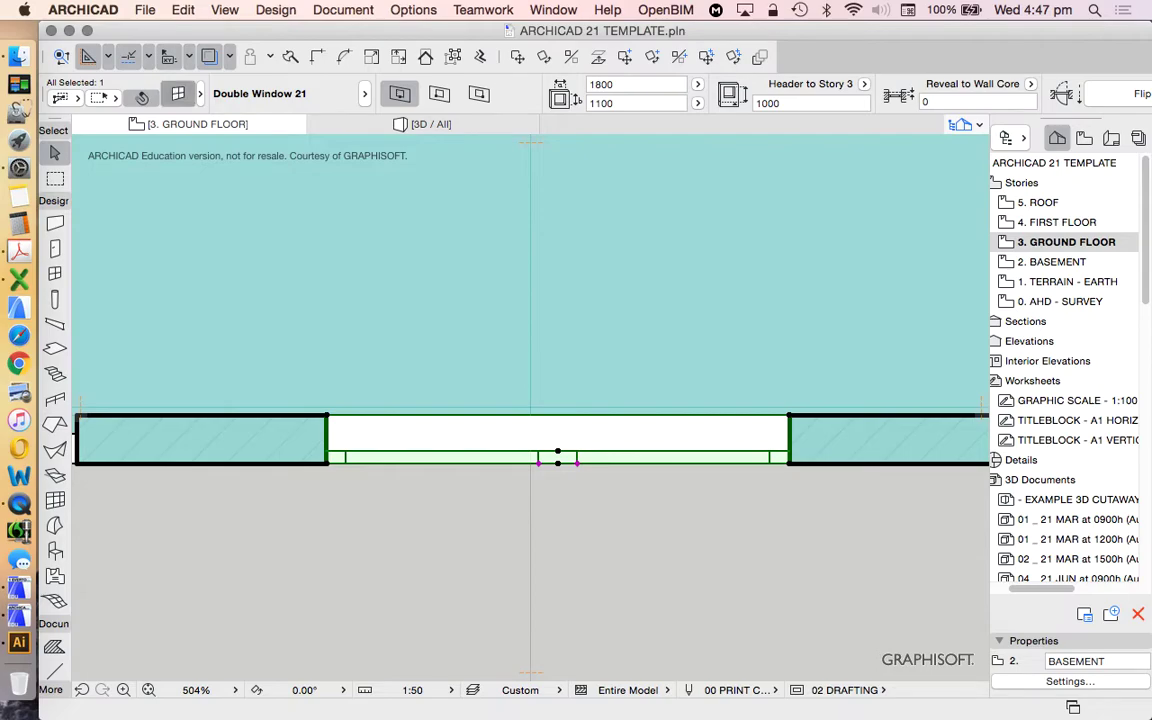
click(178, 93)
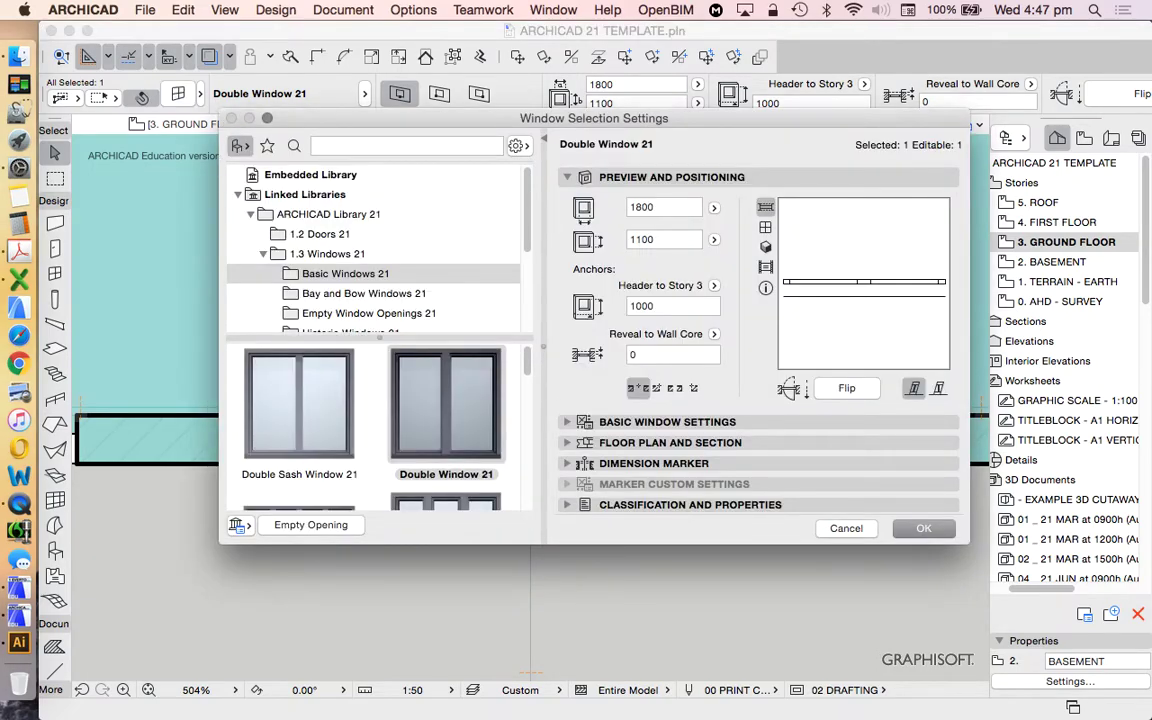
click(672, 354)
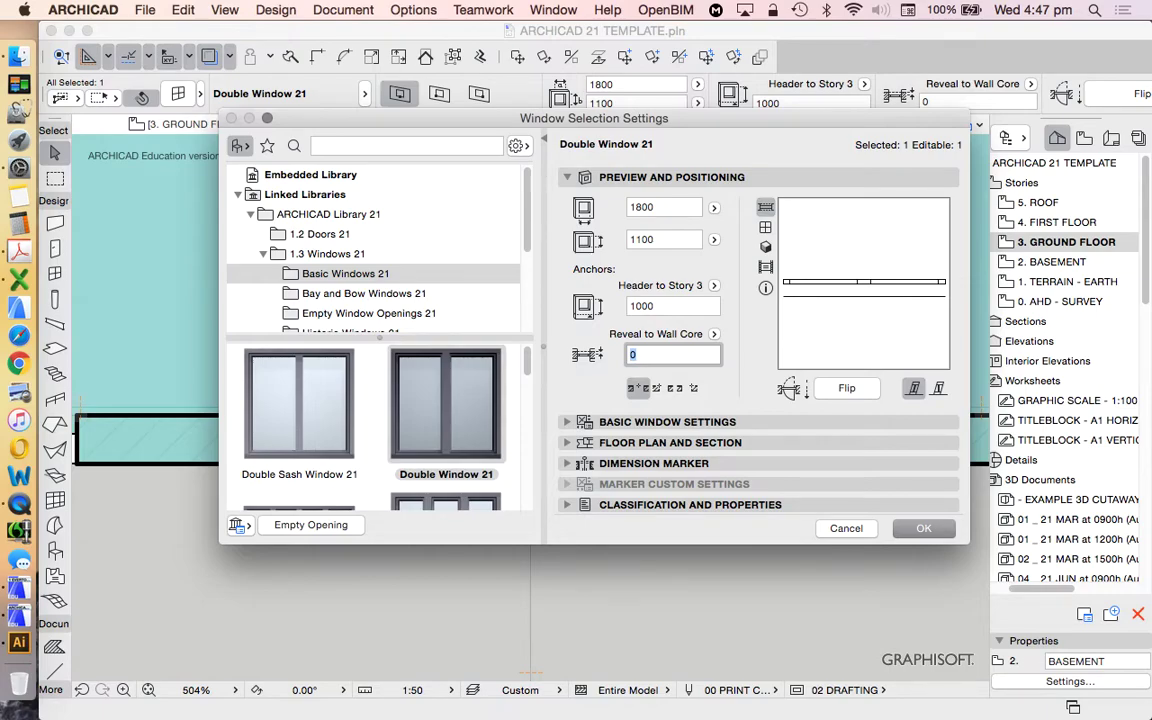
key(Return)
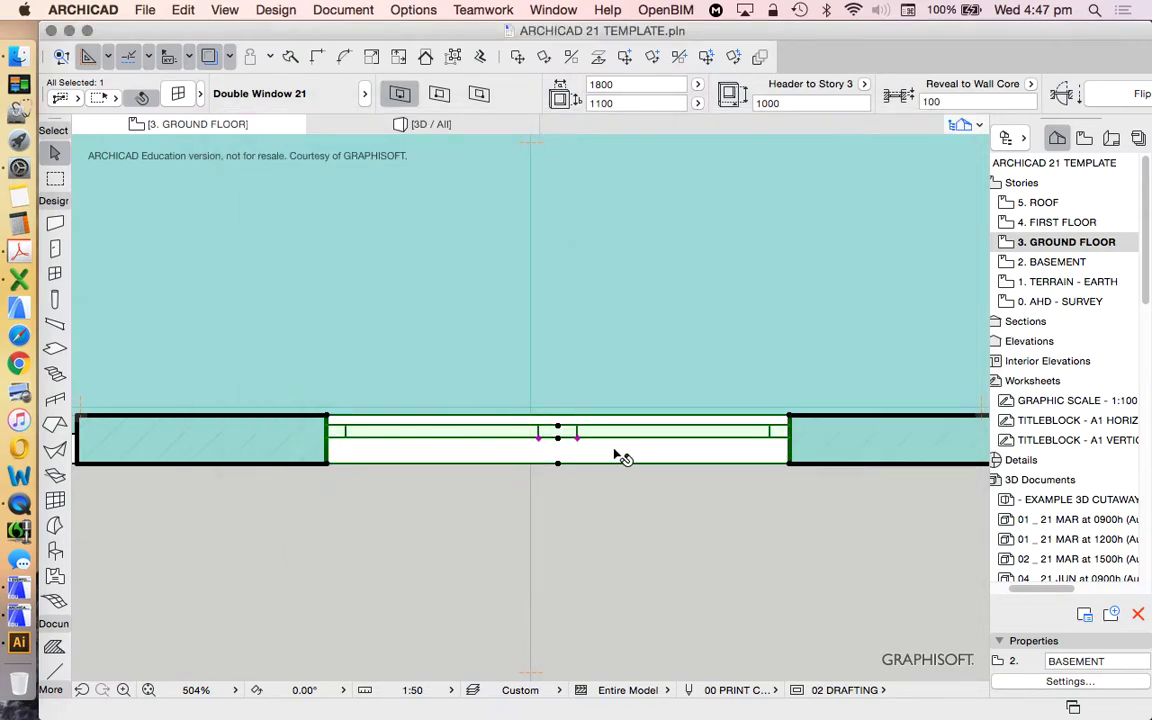
key(Escape)
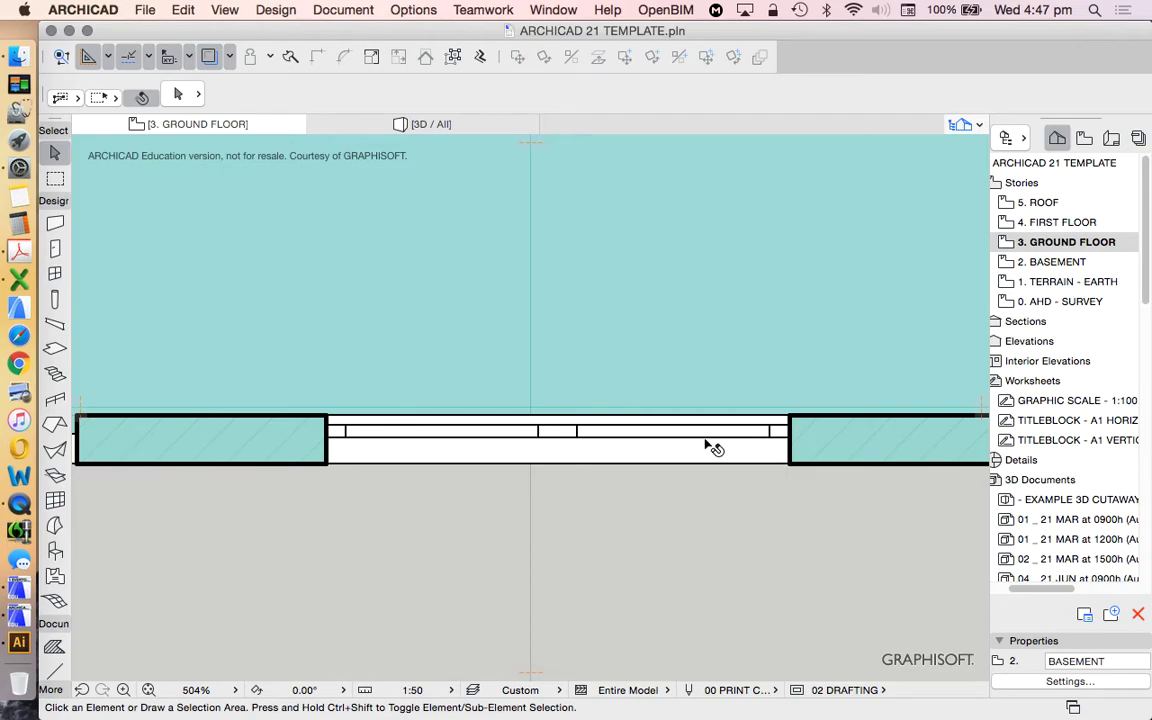
scroll(500, 437, down, 5)
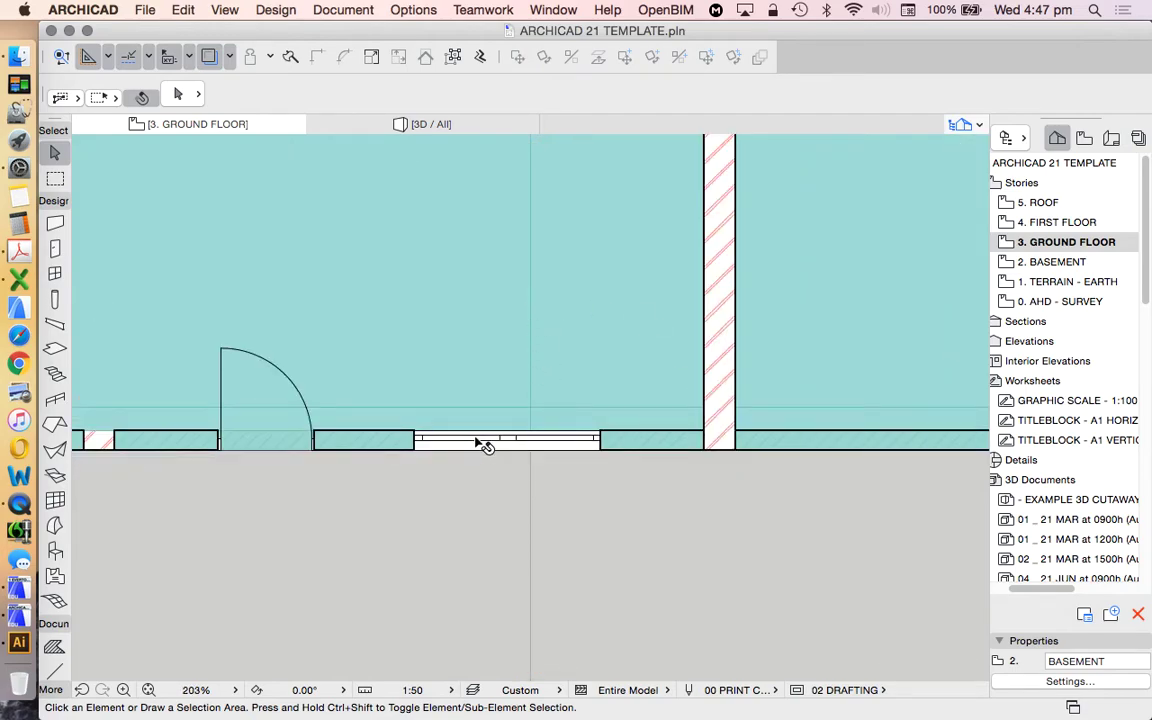
click(422, 455)
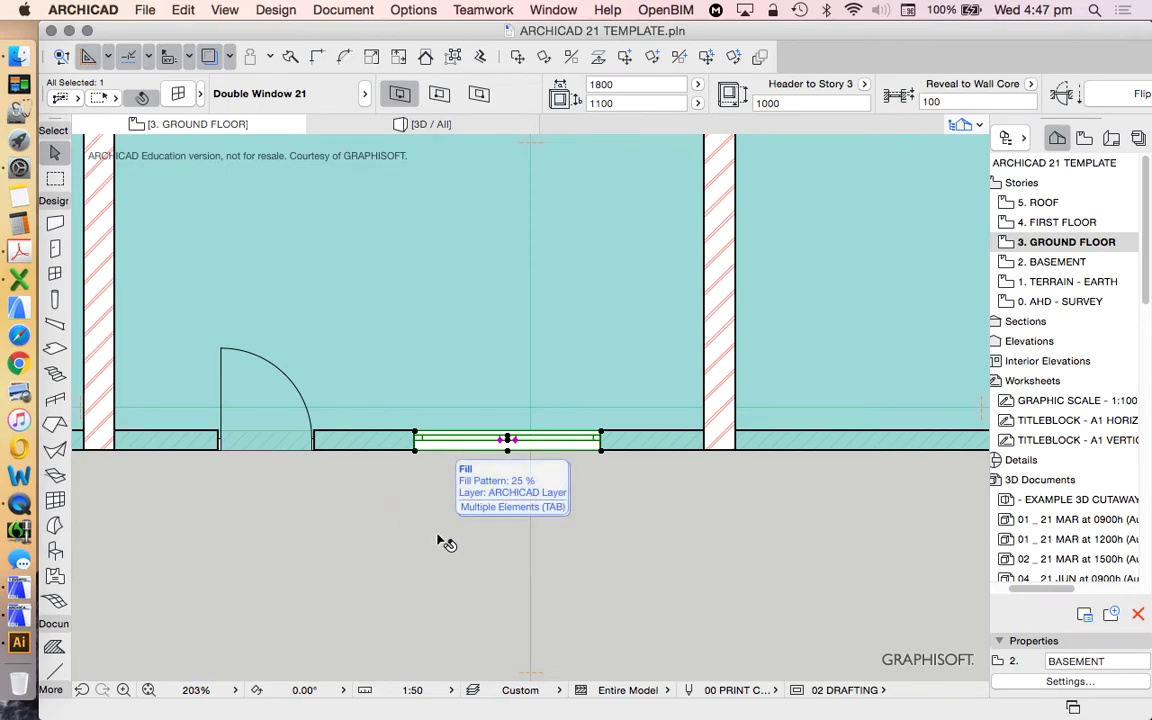
scroll(398, 436, down, 3)
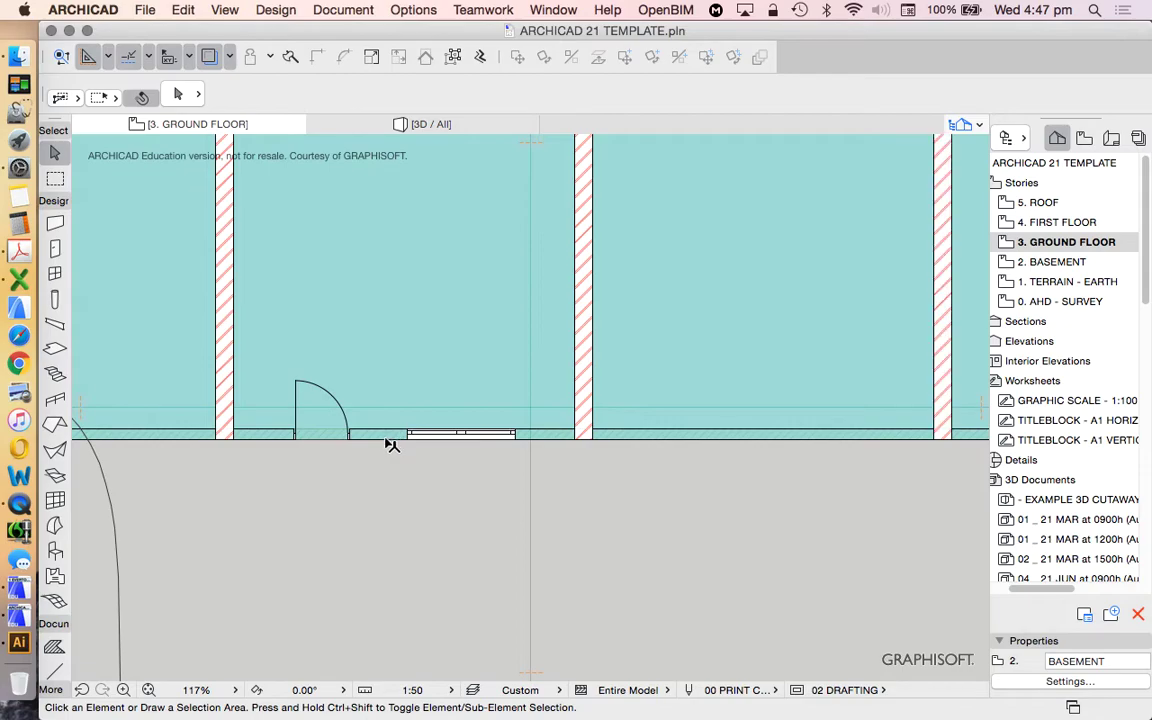
click(400, 440)
scroll(398, 436, down, 5)
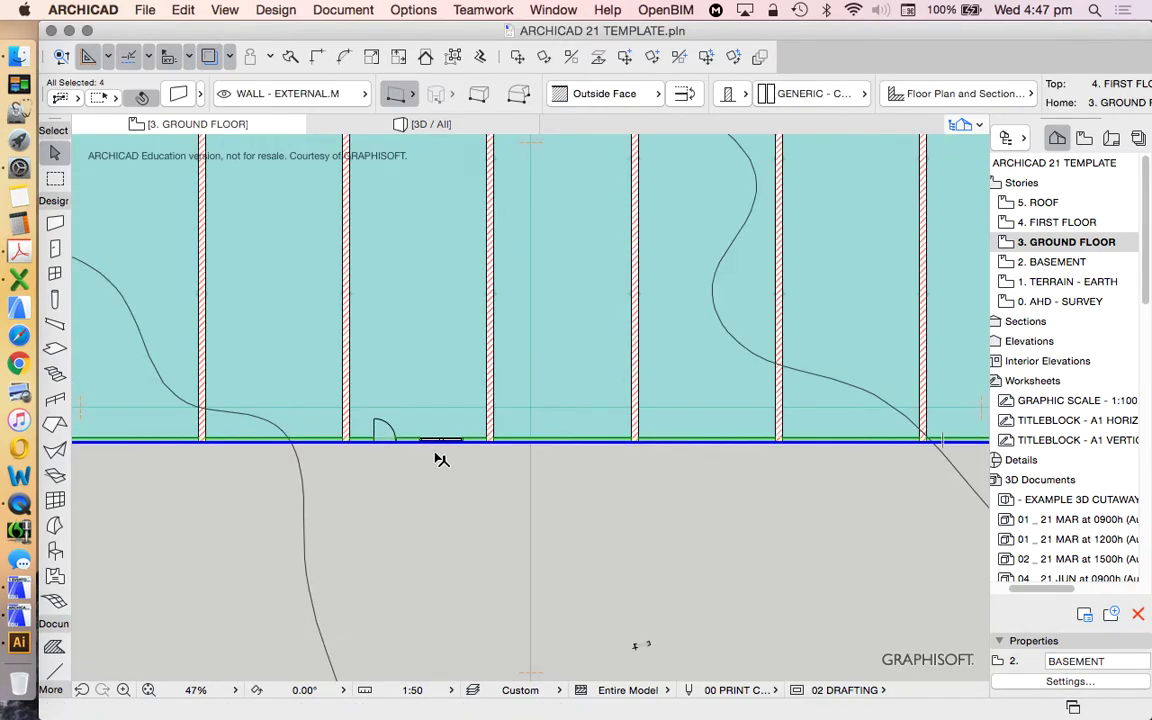
click(421, 470)
scroll(452, 474, down, 5)
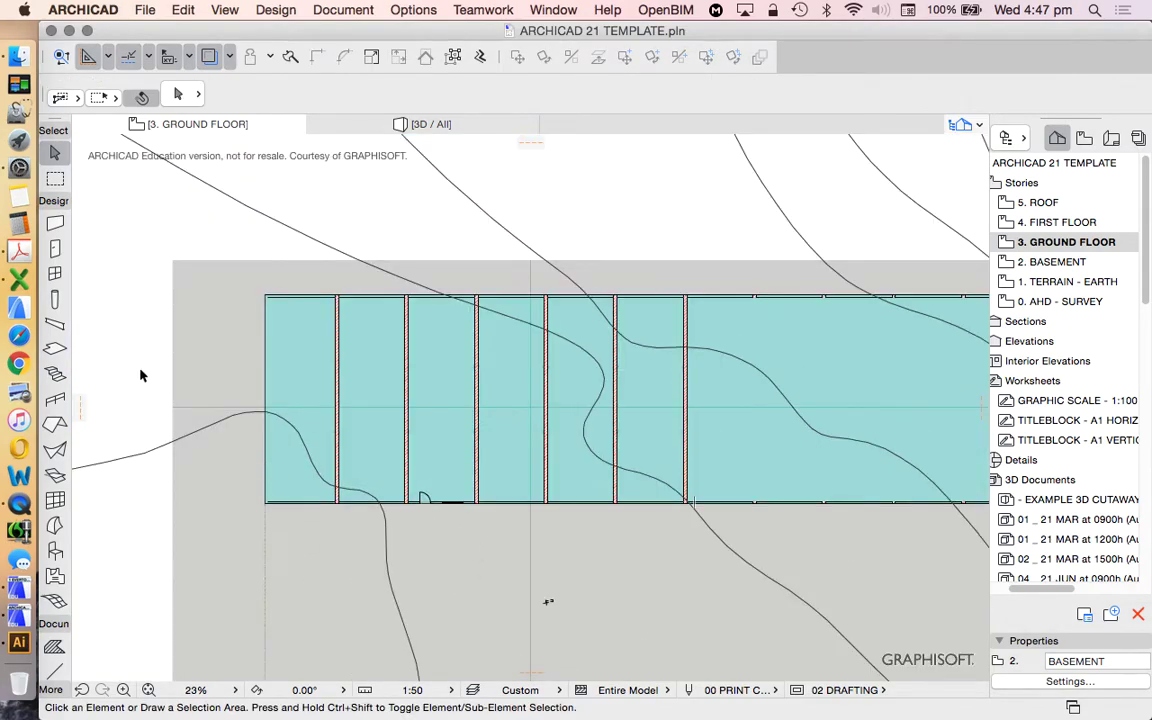
Show the whole model in the 3D window
right_click(141, 322)
click(255, 610)
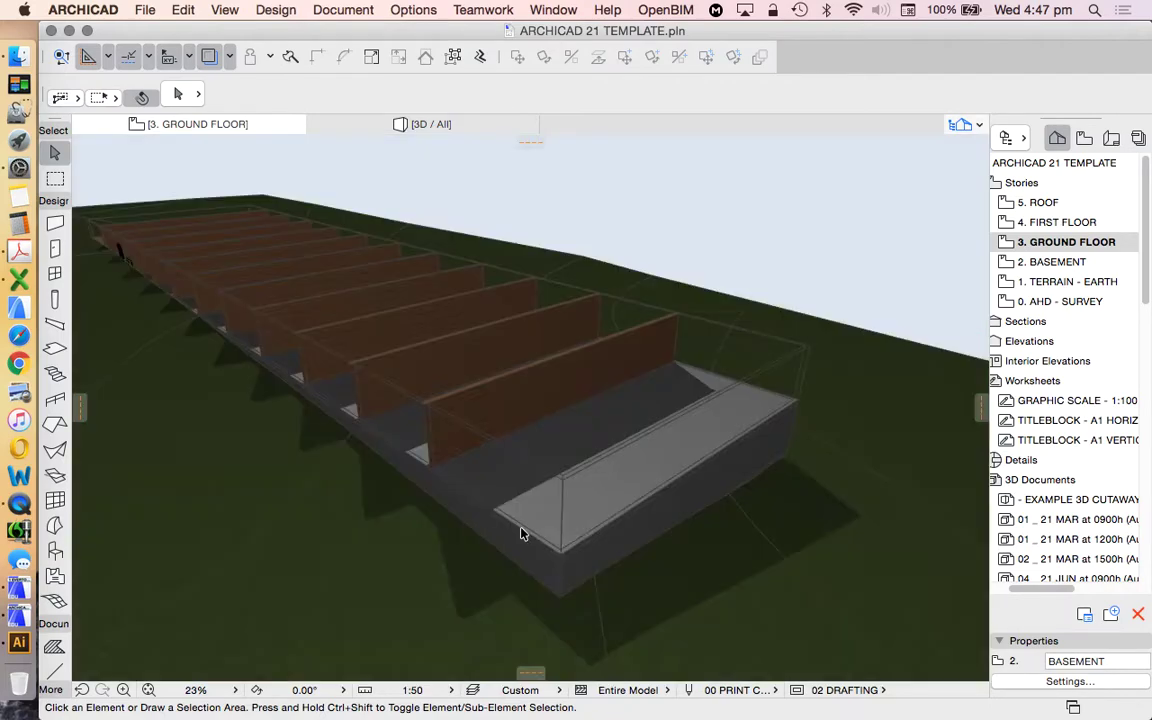
shift+middle_drag(761, 491, 432, 334)
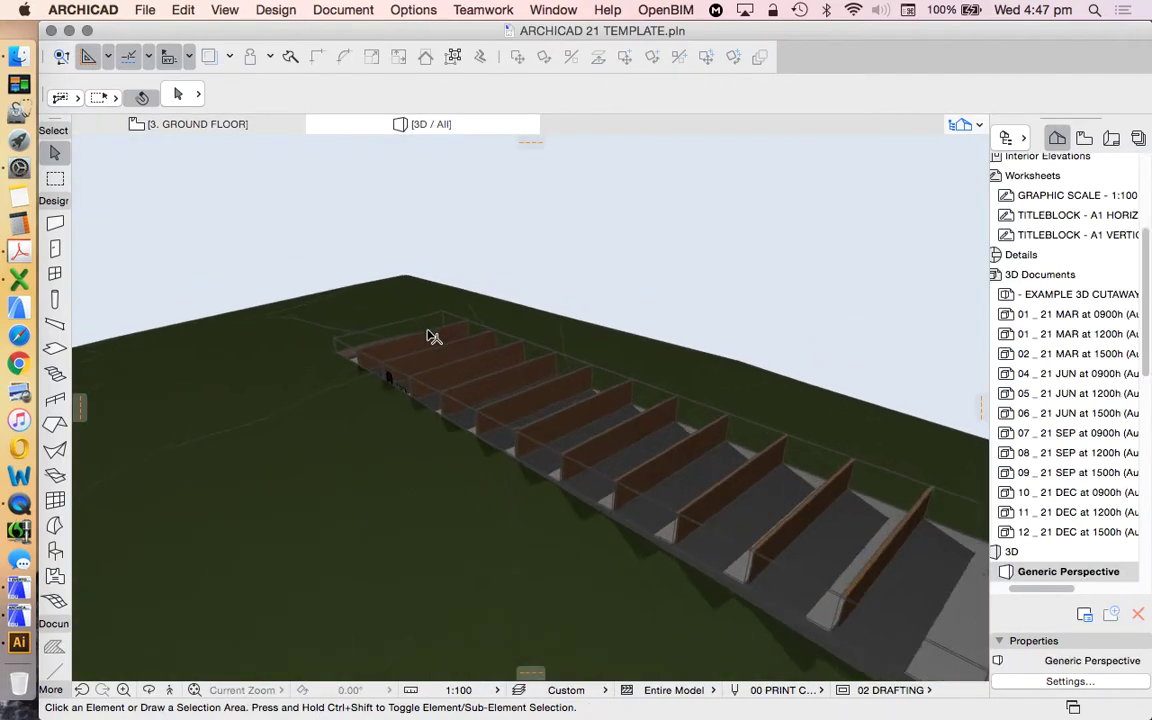
Change the building material of the four ground-floor external walls to Brick - Structural and deselect them
click(340, 350)
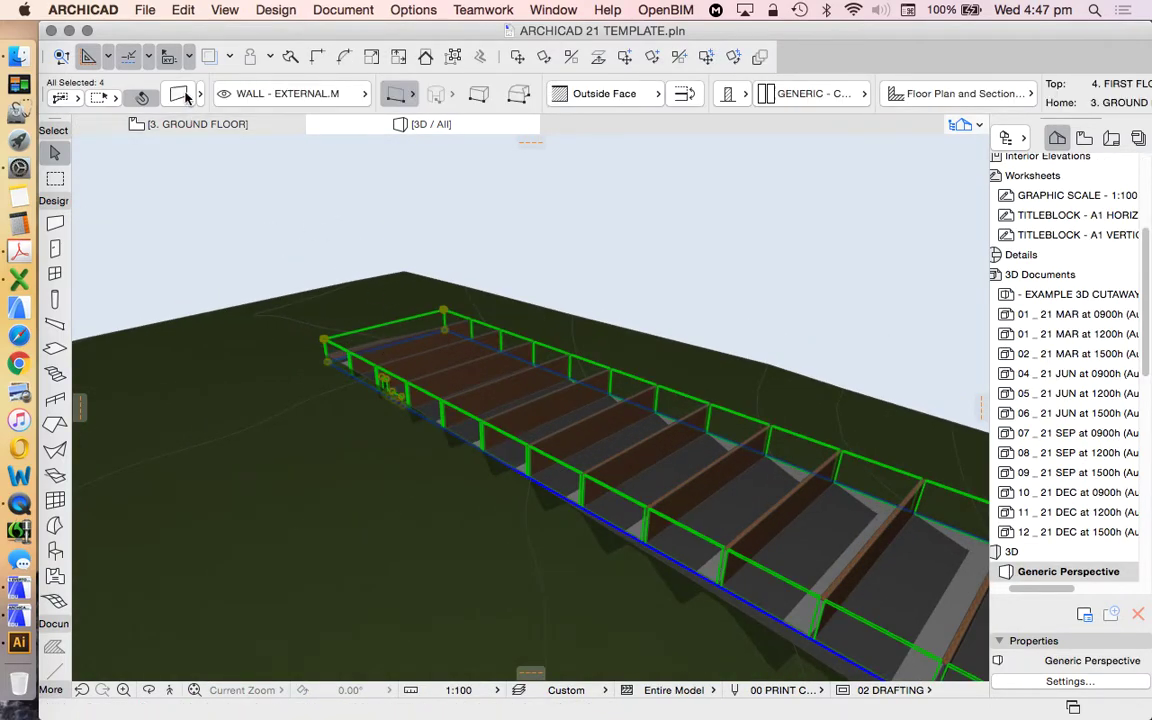
double_click(391, 321)
click(555, 175)
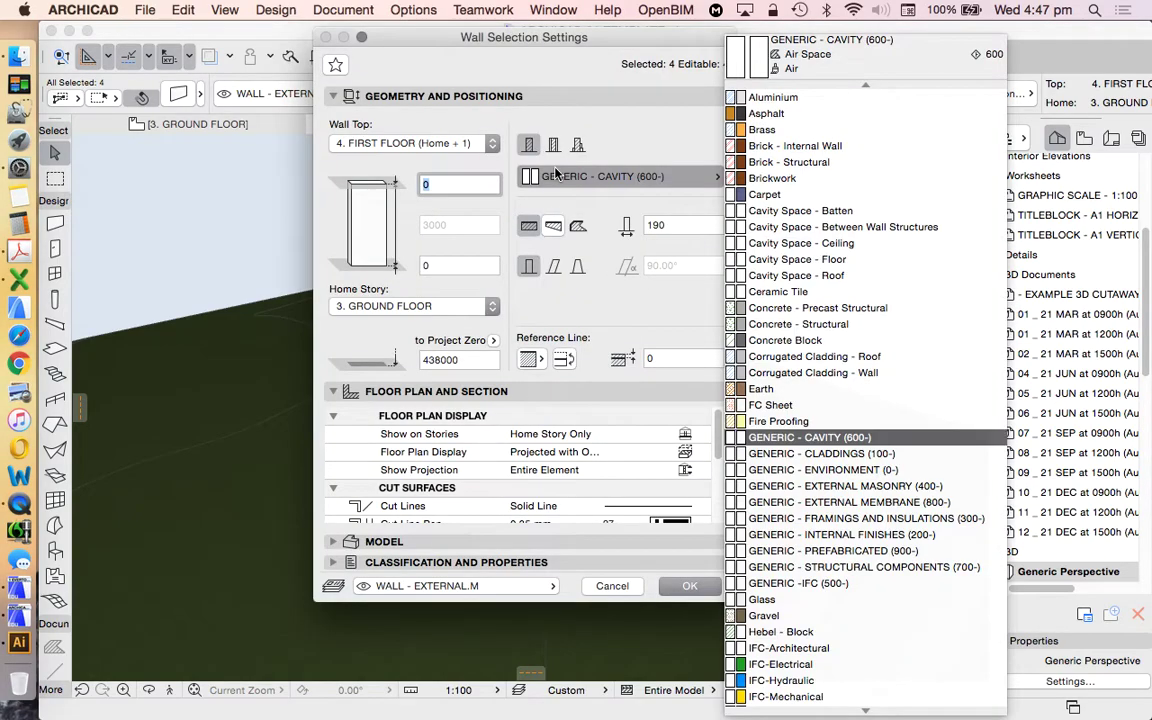
click(810, 172)
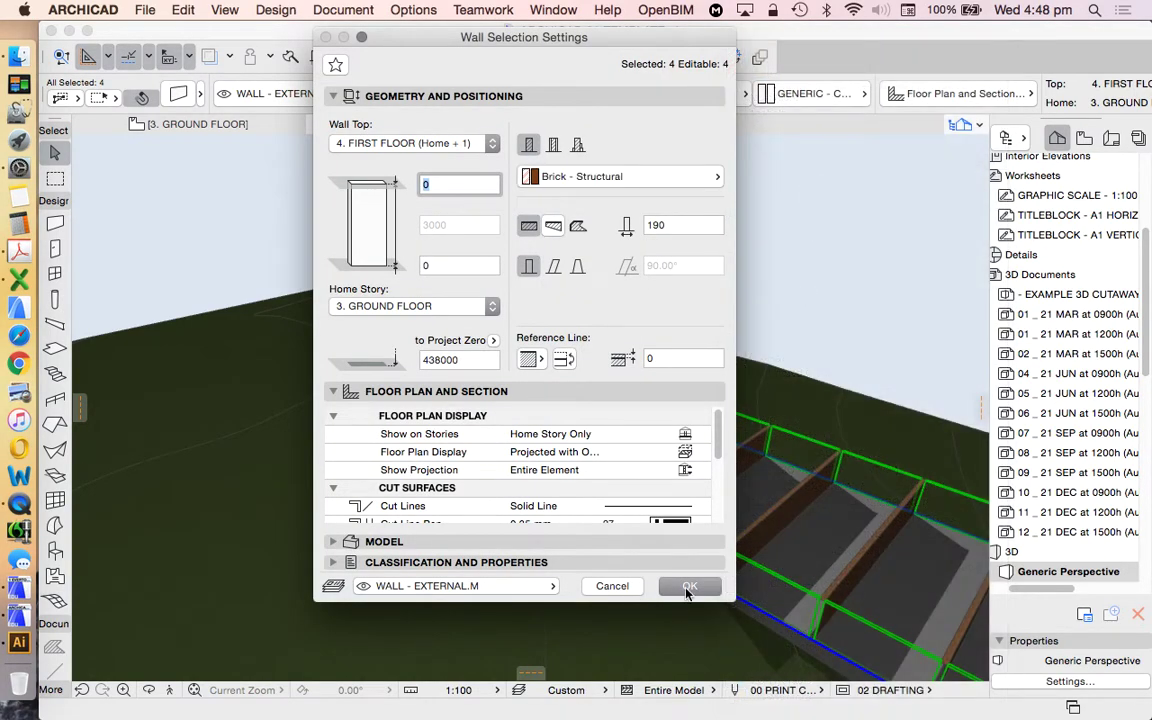
click(687, 589)
click(352, 357)
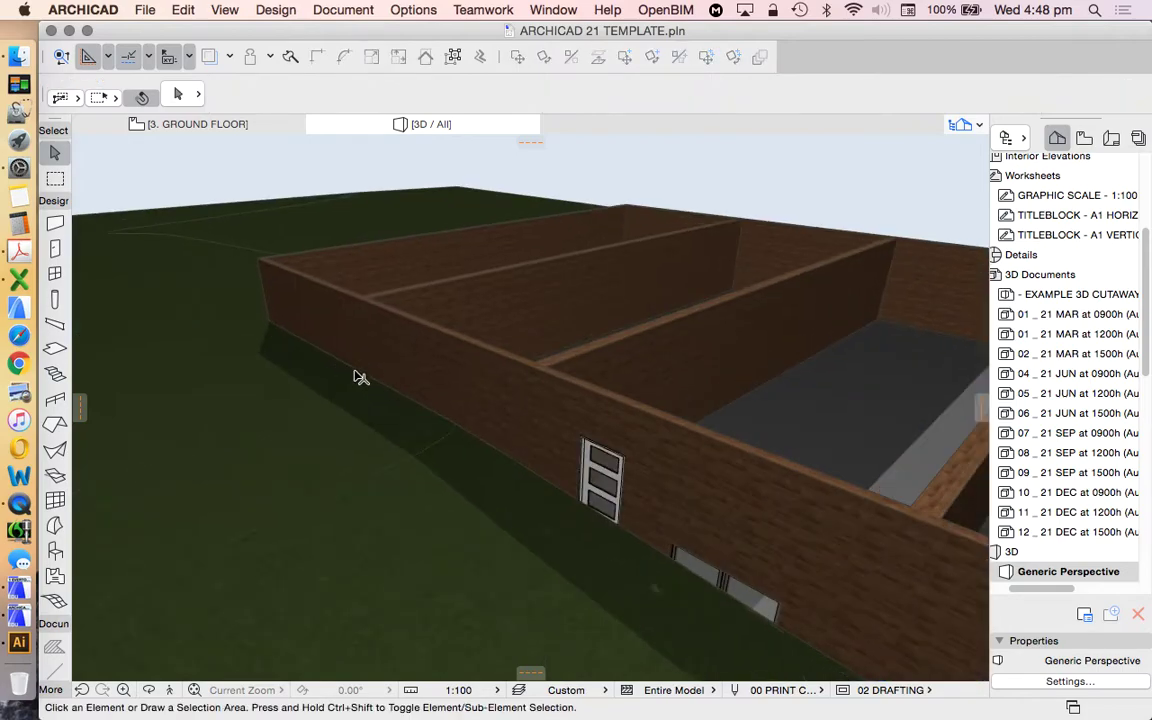
shift+middle_drag(361, 378, 748, 468)
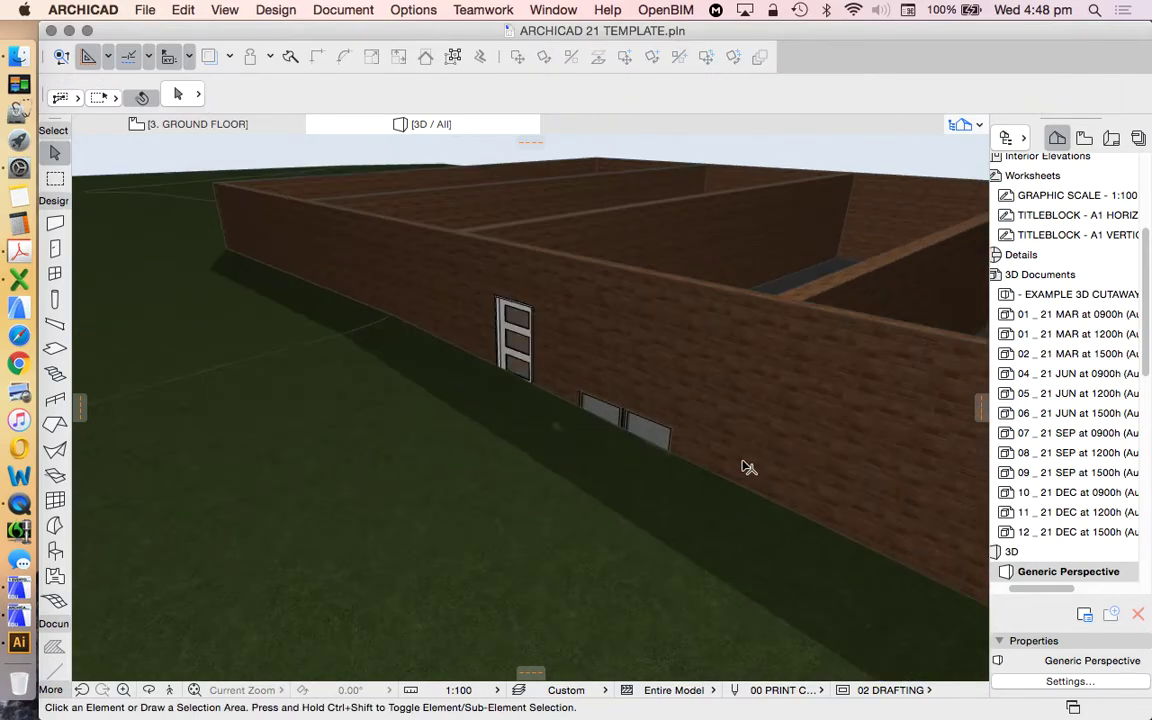
click(723, 340)
shift+middle_drag(330, 330, 553, 447)
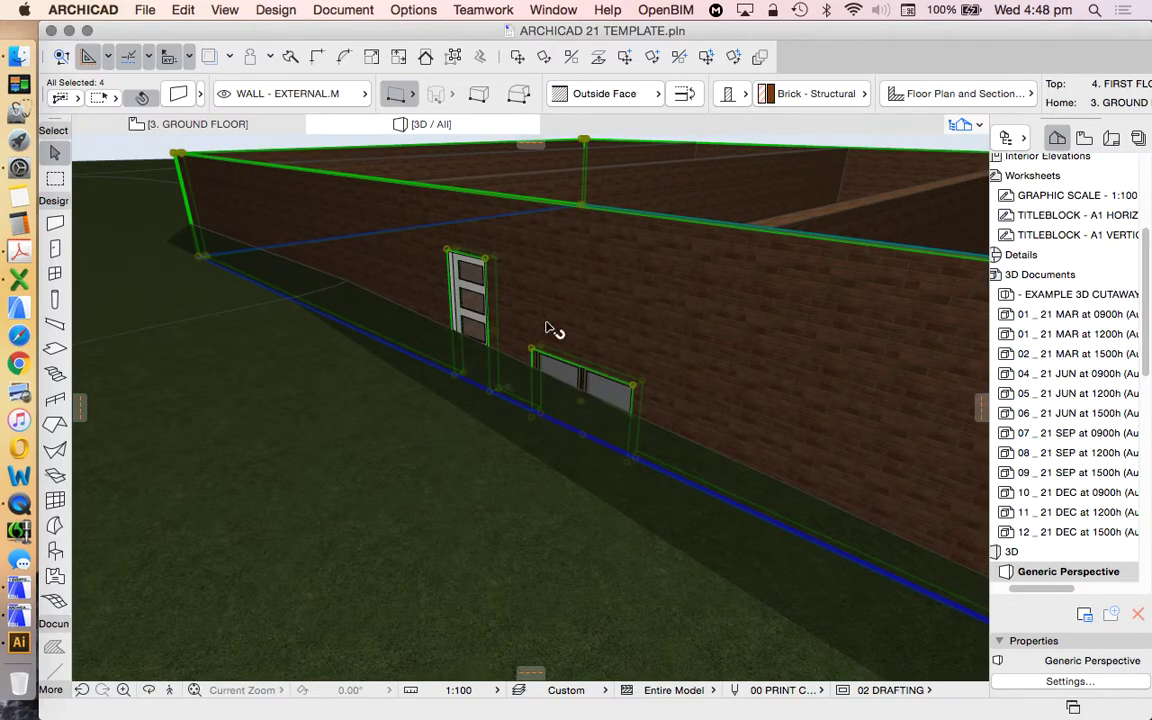
key(Escape)
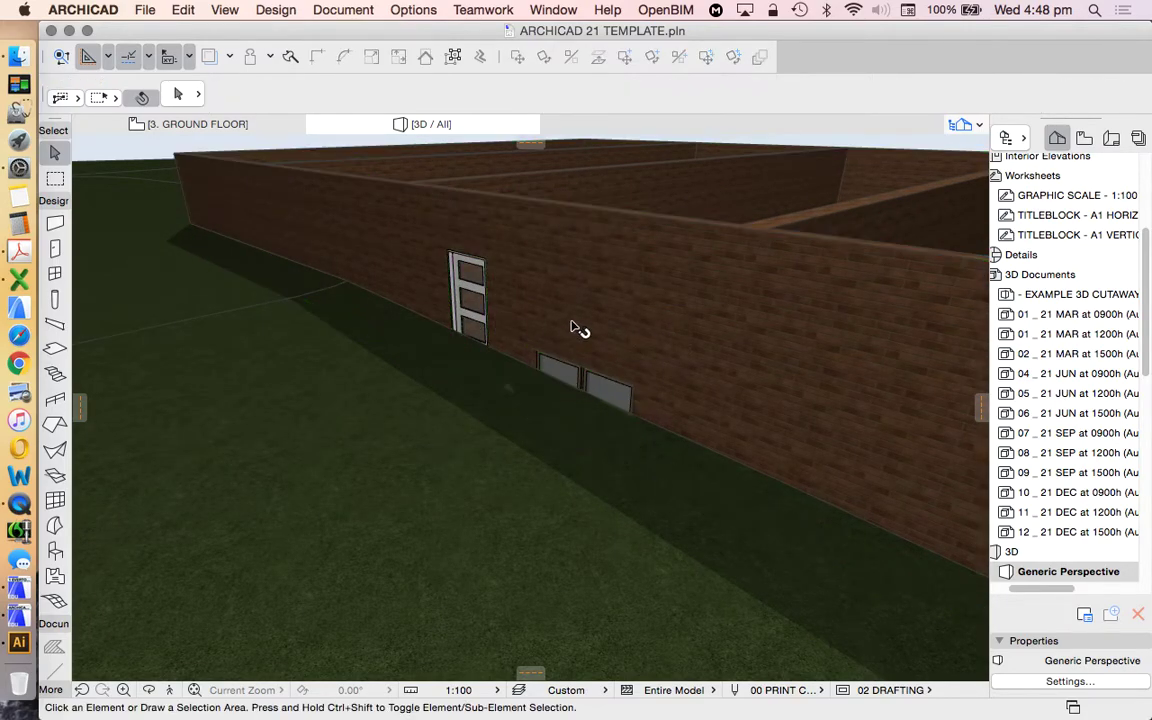
click(590, 328)
shift+middle_drag(599, 327, 581, 404)
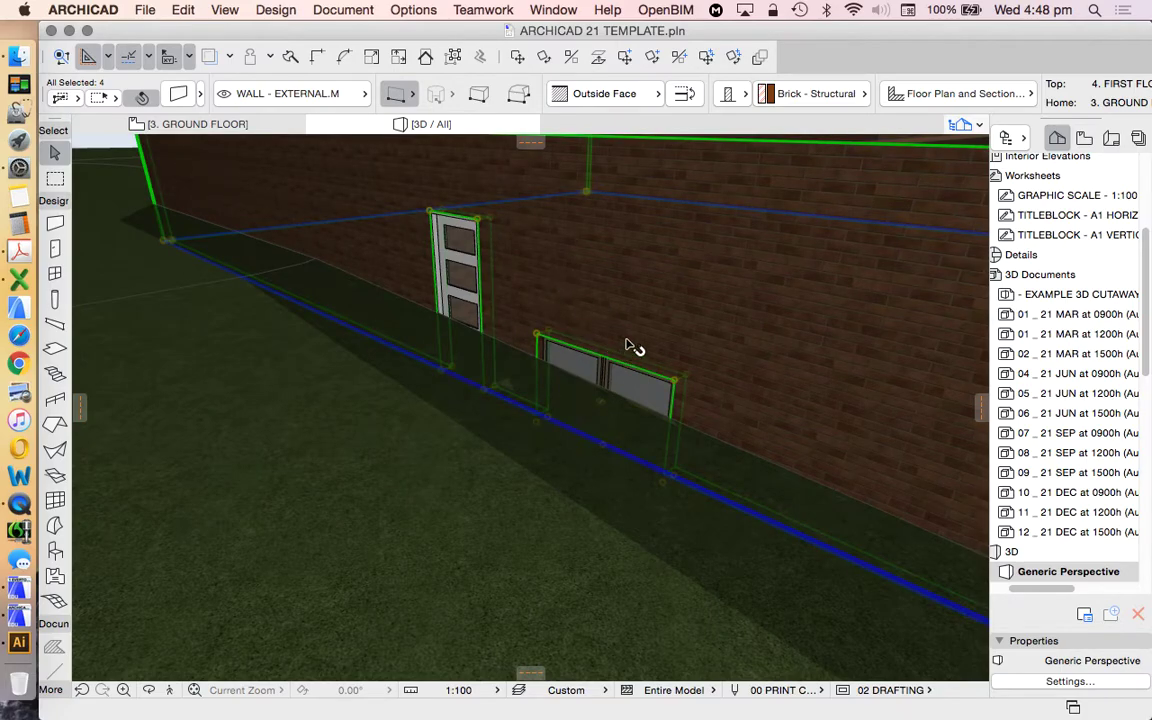
key(Escape)
click(610, 400)
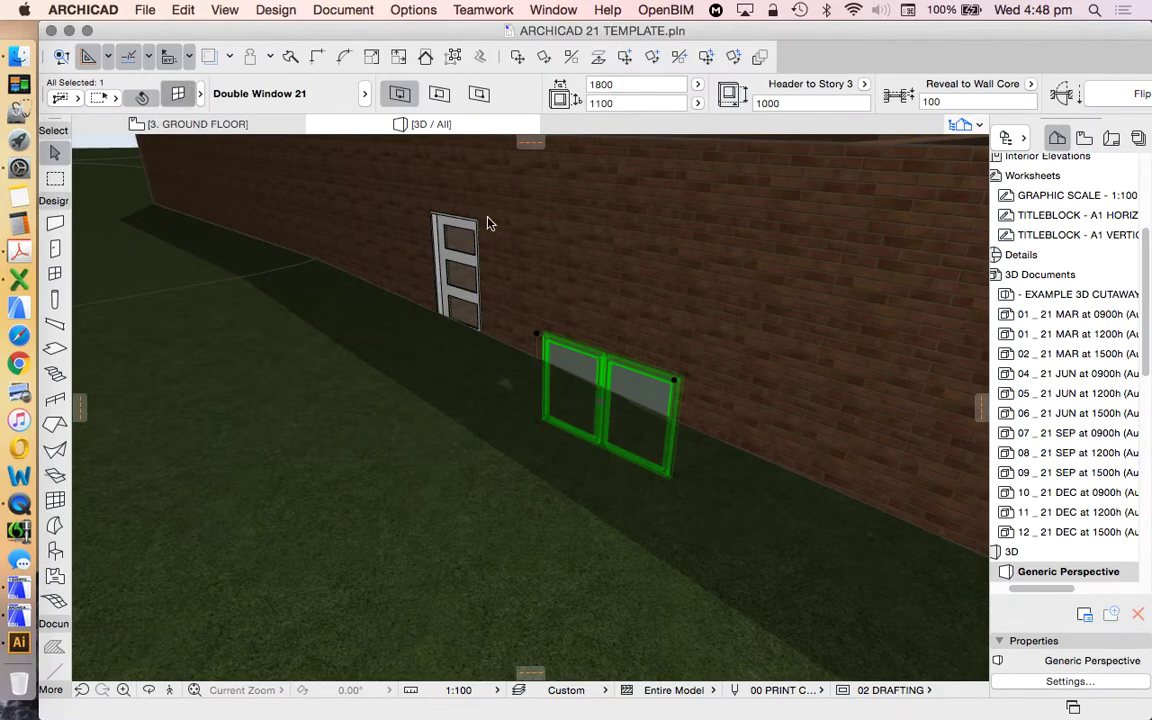
key(super+t)
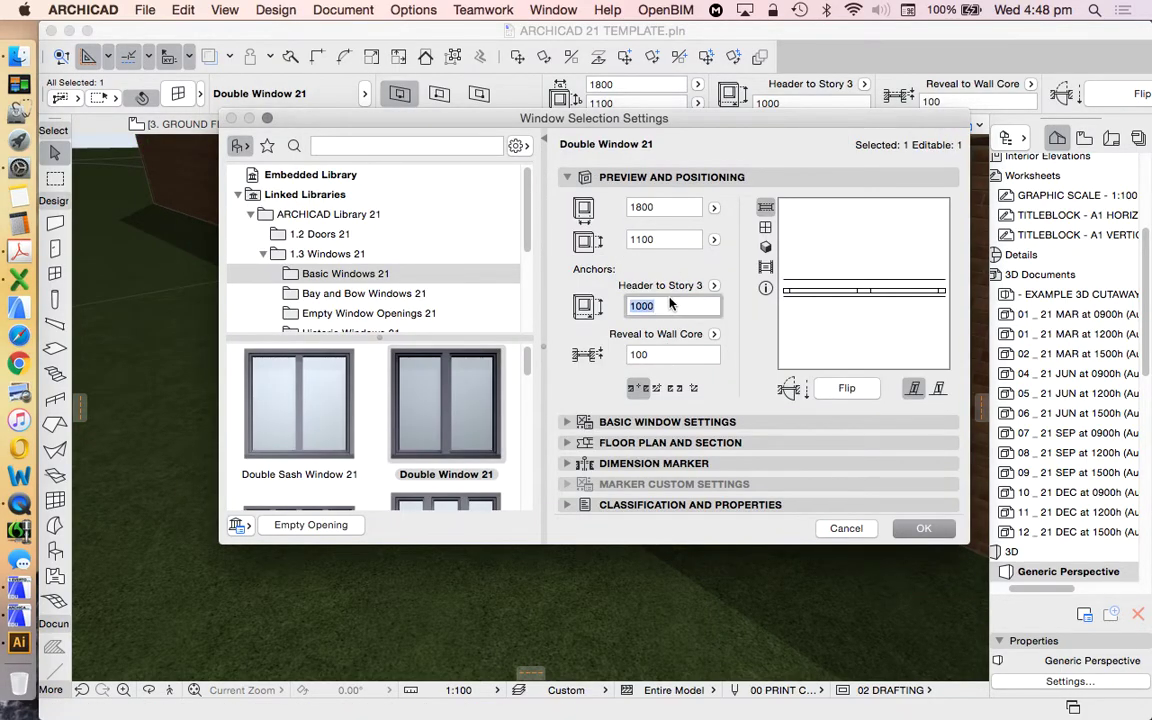
key(Return)
key(Escape)
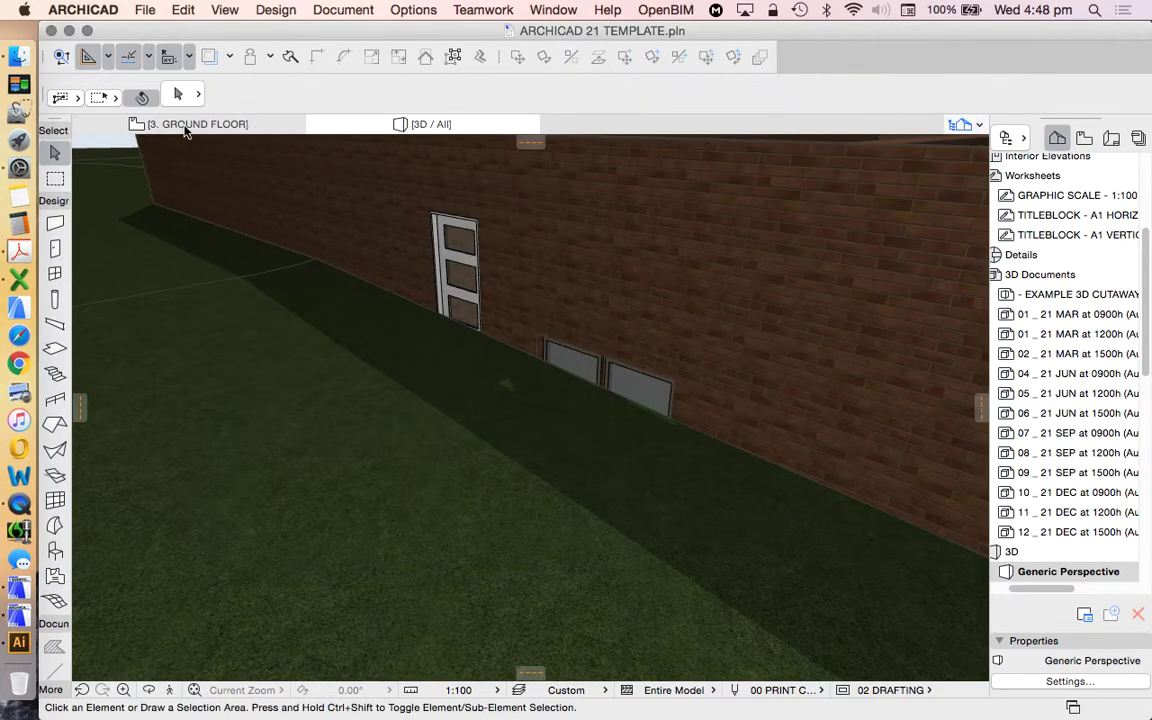
click(527, 314)
key(Escape)
Anchor the double window by Sill to Wall base at 1000 in its selection settings and deselect it
click(648, 391)
key(super+t)
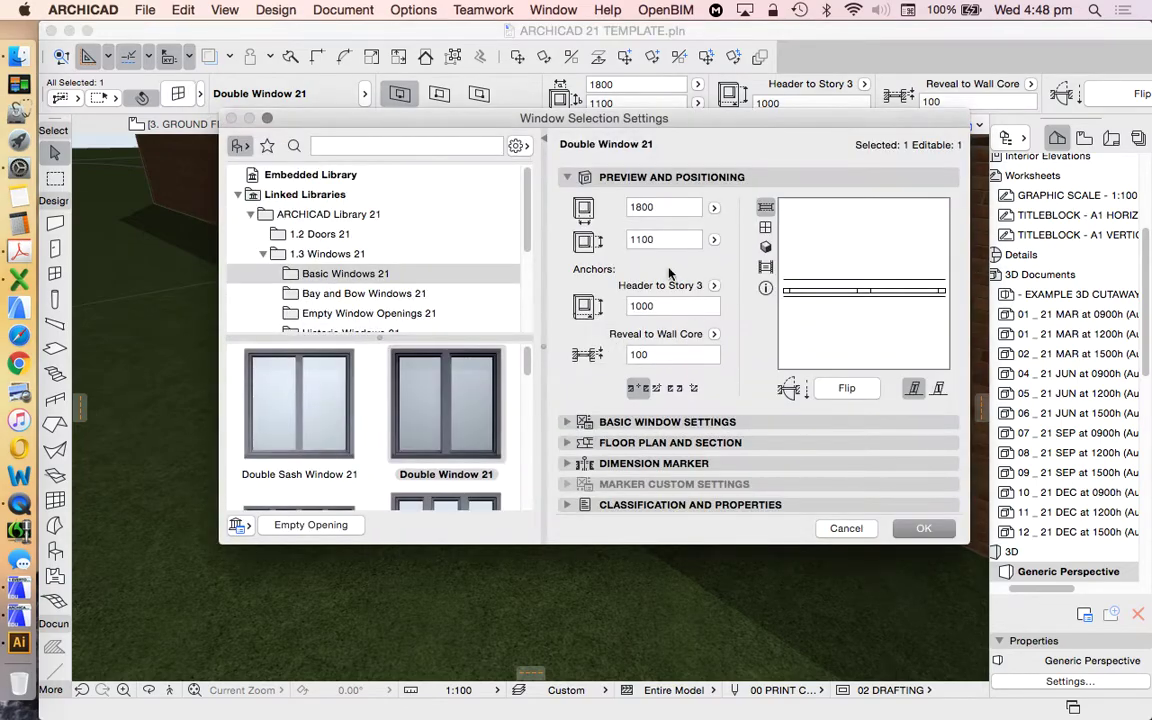
click(714, 285)
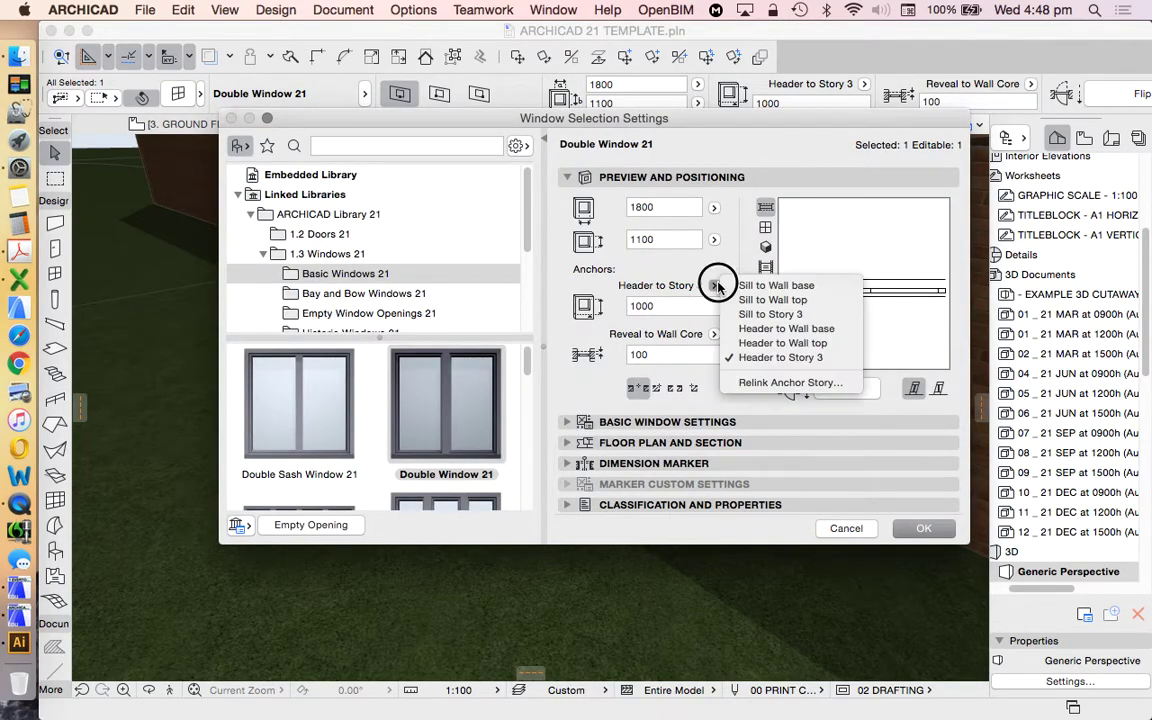
click(817, 289)
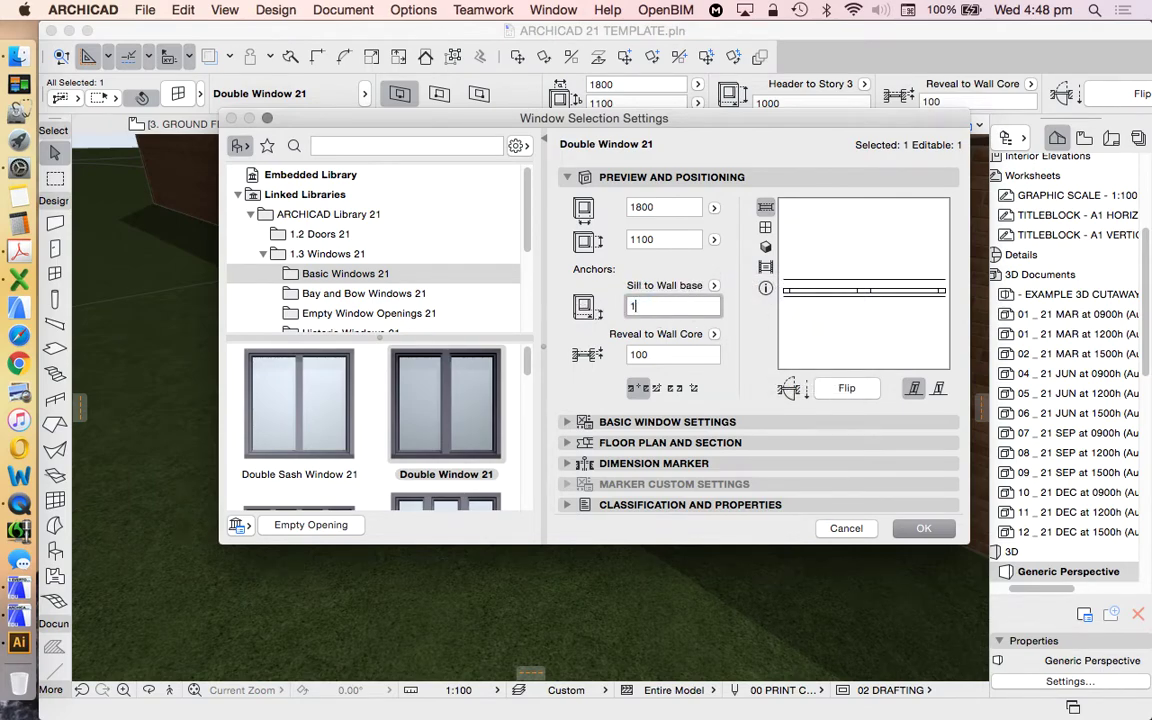
text(1000)
key(Return)
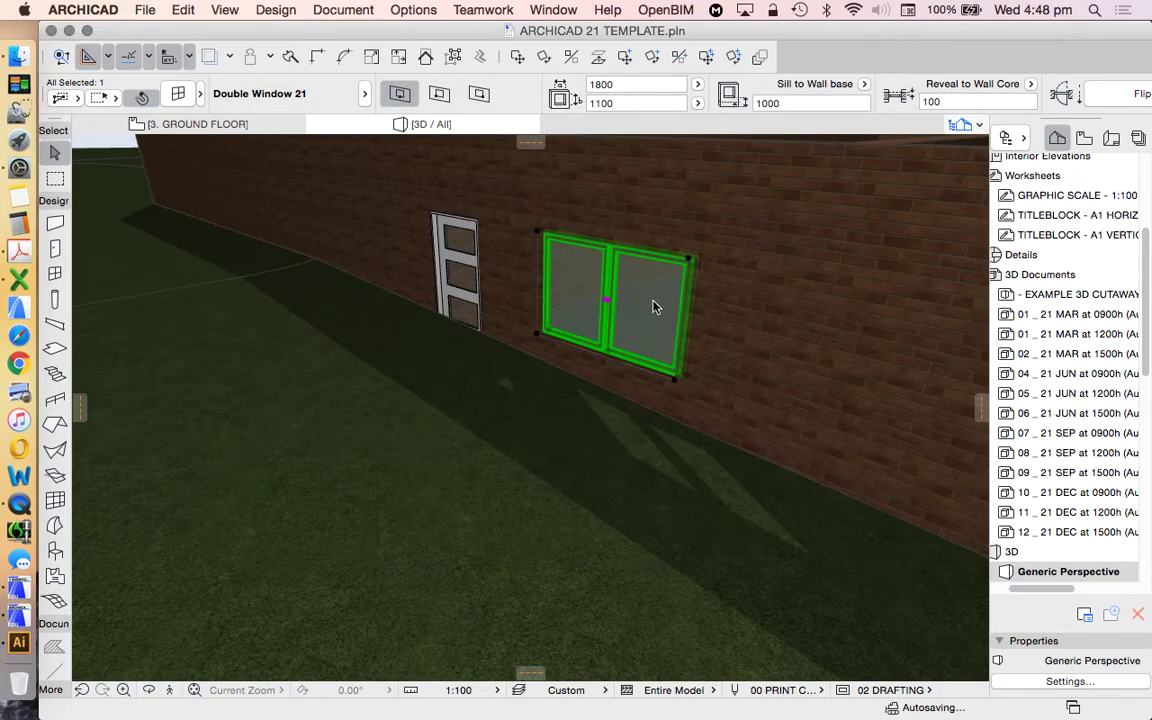
click(678, 450)
Open the 3. GROUND FLOOR plan from the 3D view
scroll(678, 450, down, 10)
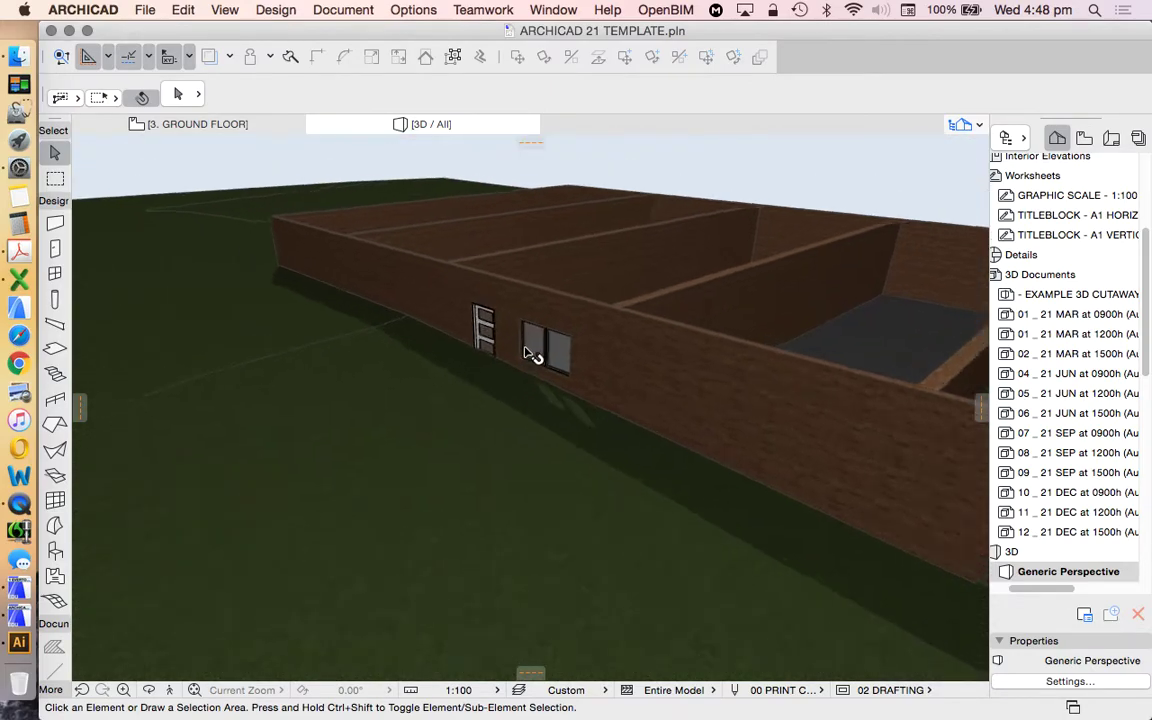
scroll(532, 335, down, 5)
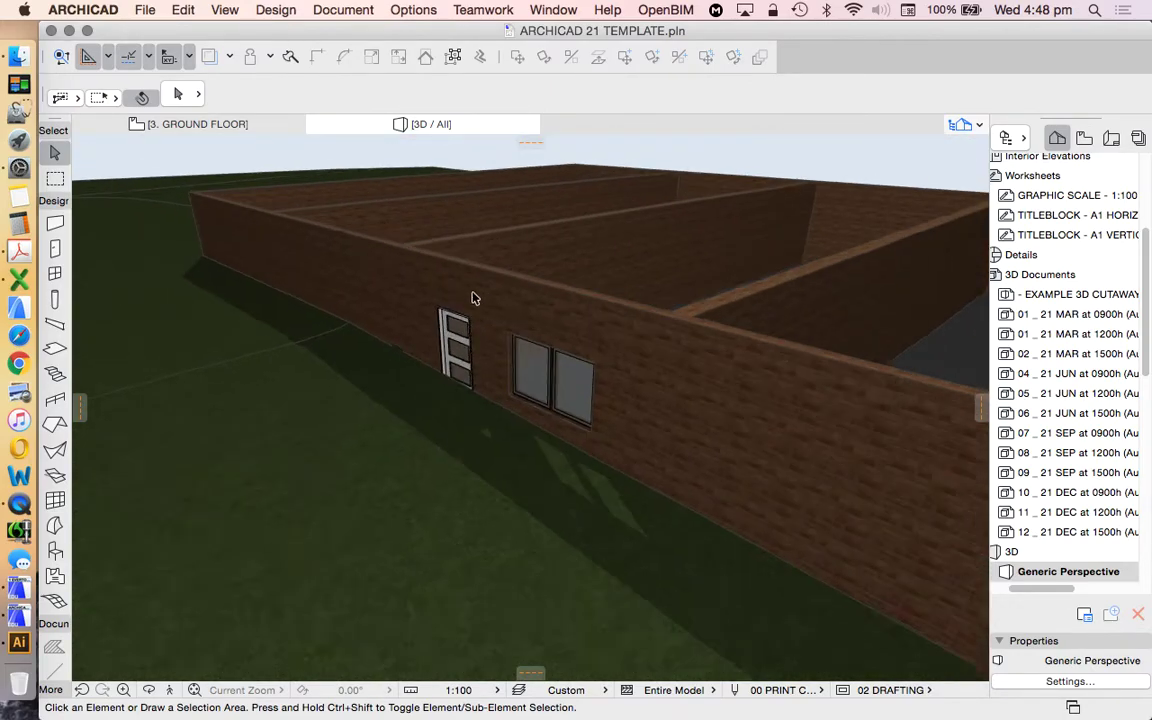
scroll(378, 283, down, 5)
scroll(360, 280, down, 8)
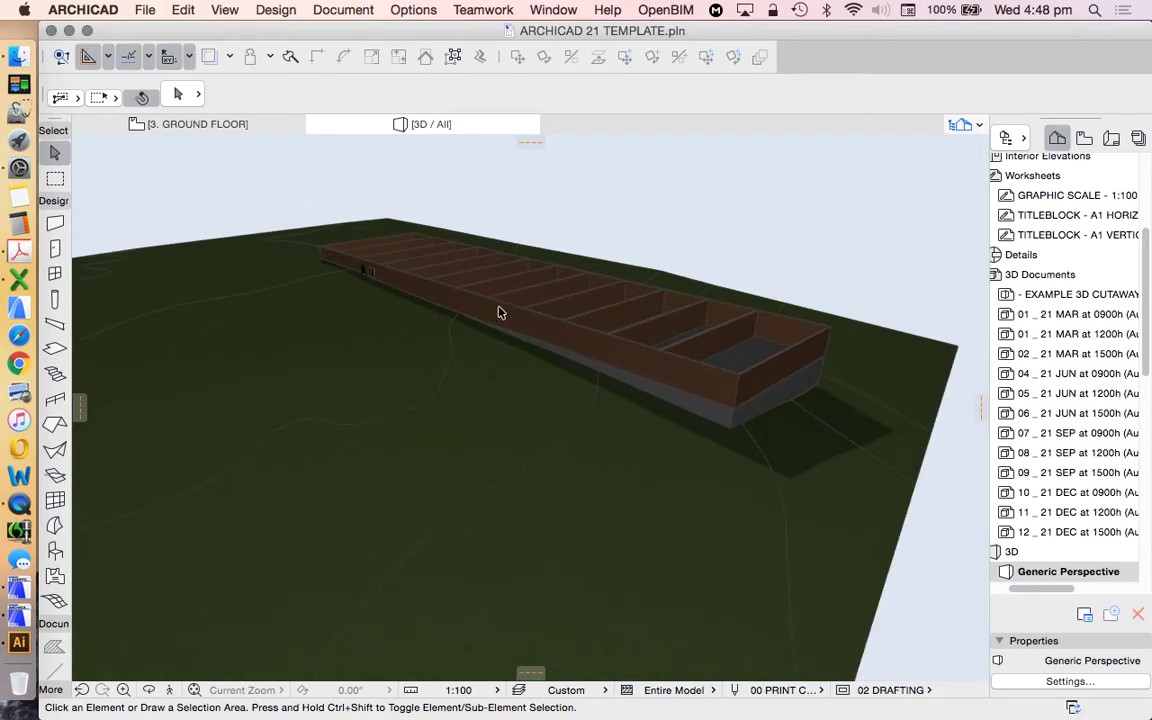
scroll(1085, 206, up, 6)
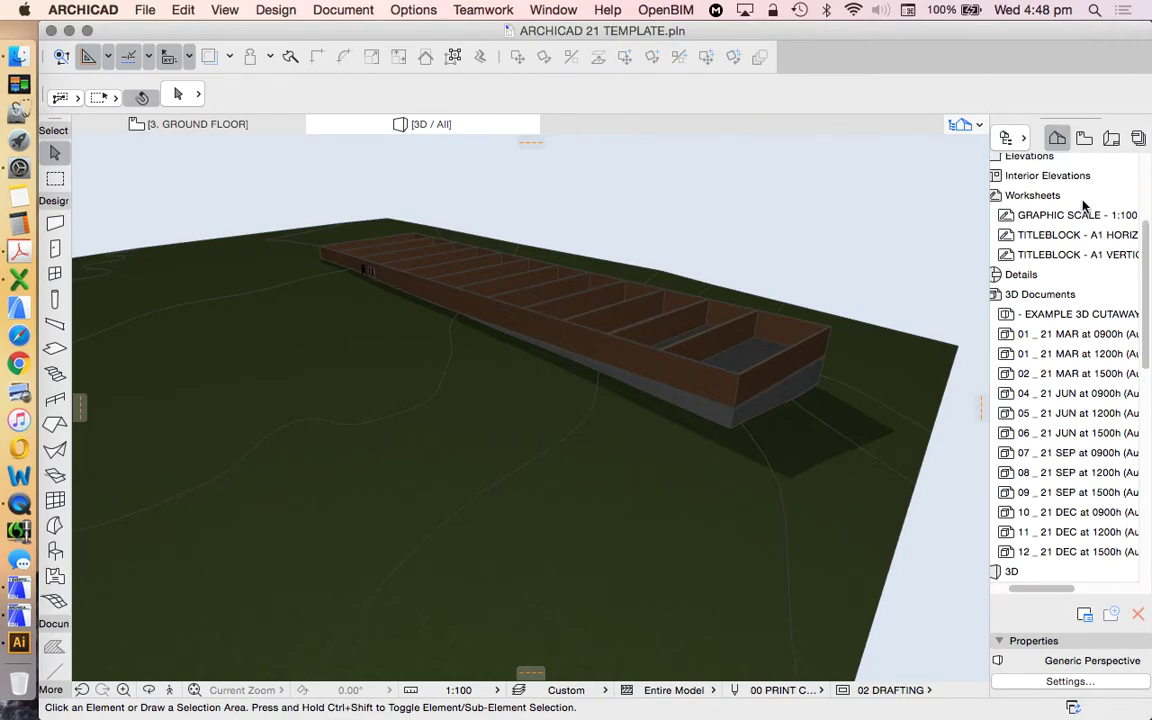
double_click(1050, 245)
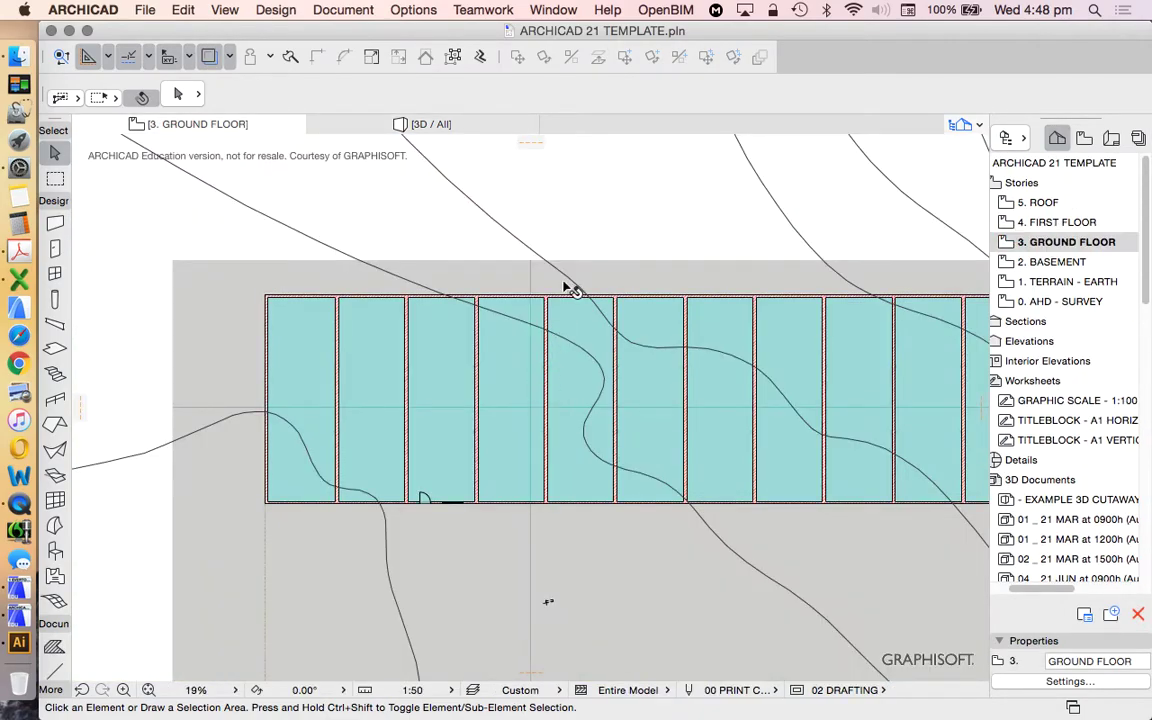
Draw a rotated-rectangle slab, 2000 deep, outside the full length of the external wall that holds the door and window
scroll(590, 350, down, 5)
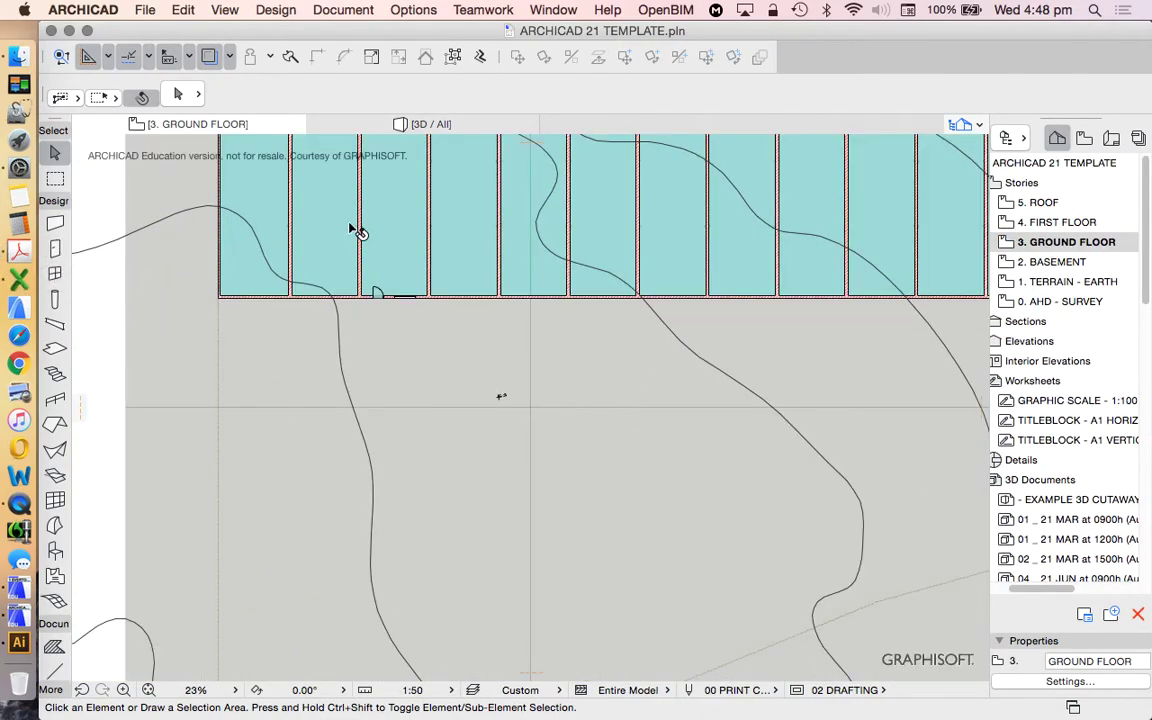
key(s)
scroll(224, 318, up, 4)
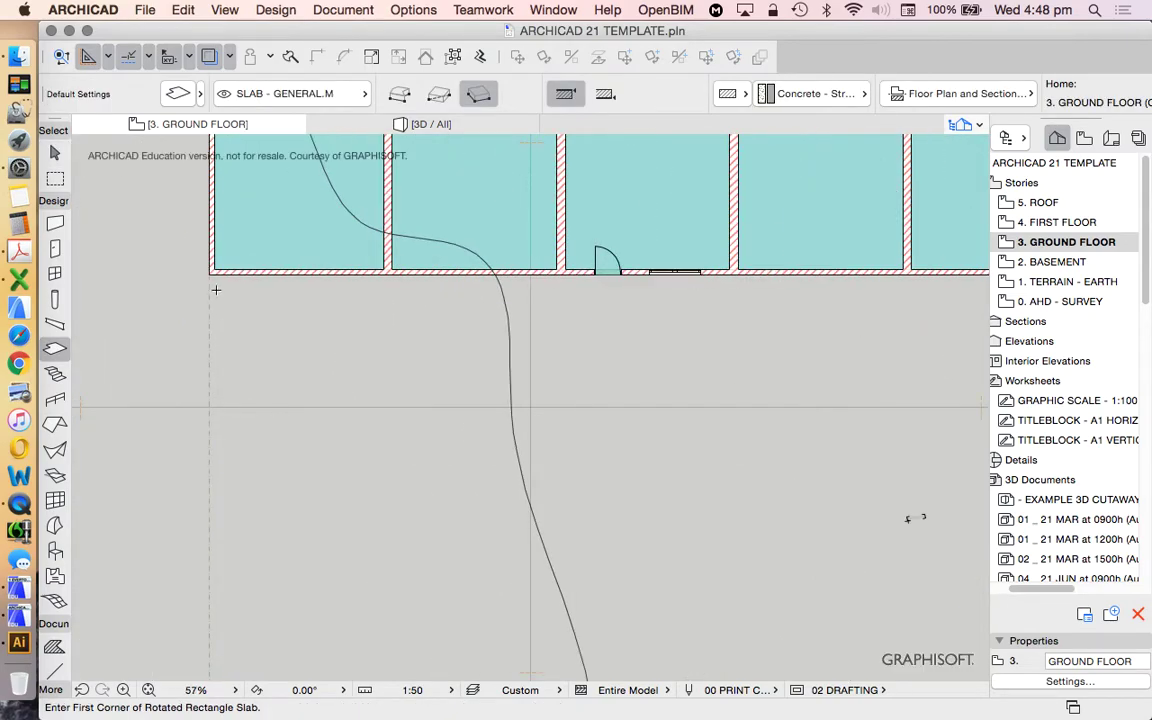
click(210, 275)
scroll(329, 288, down, 4)
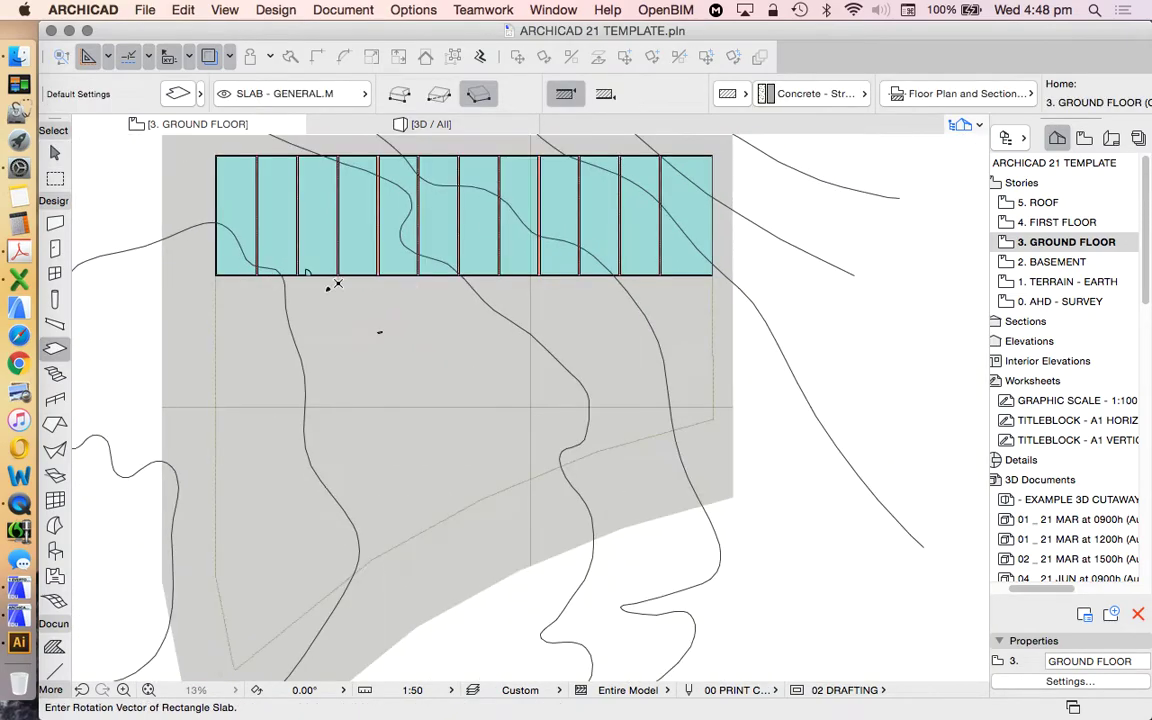
scroll(681, 283, up, 4)
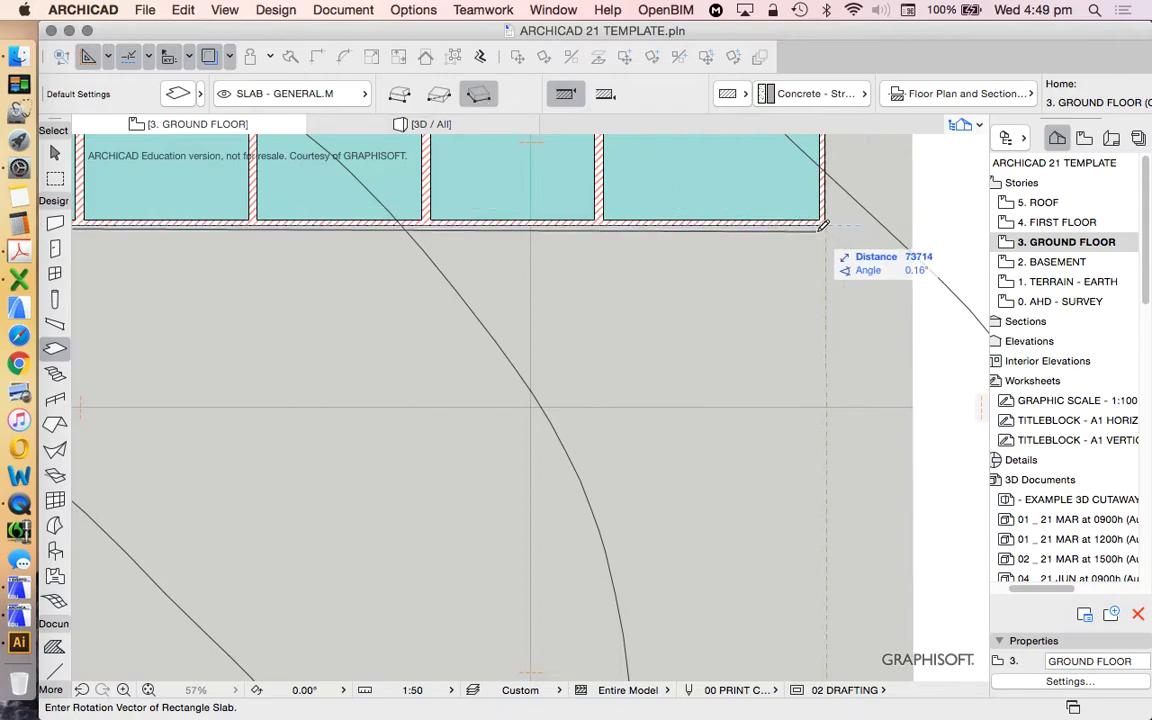
click(828, 223)
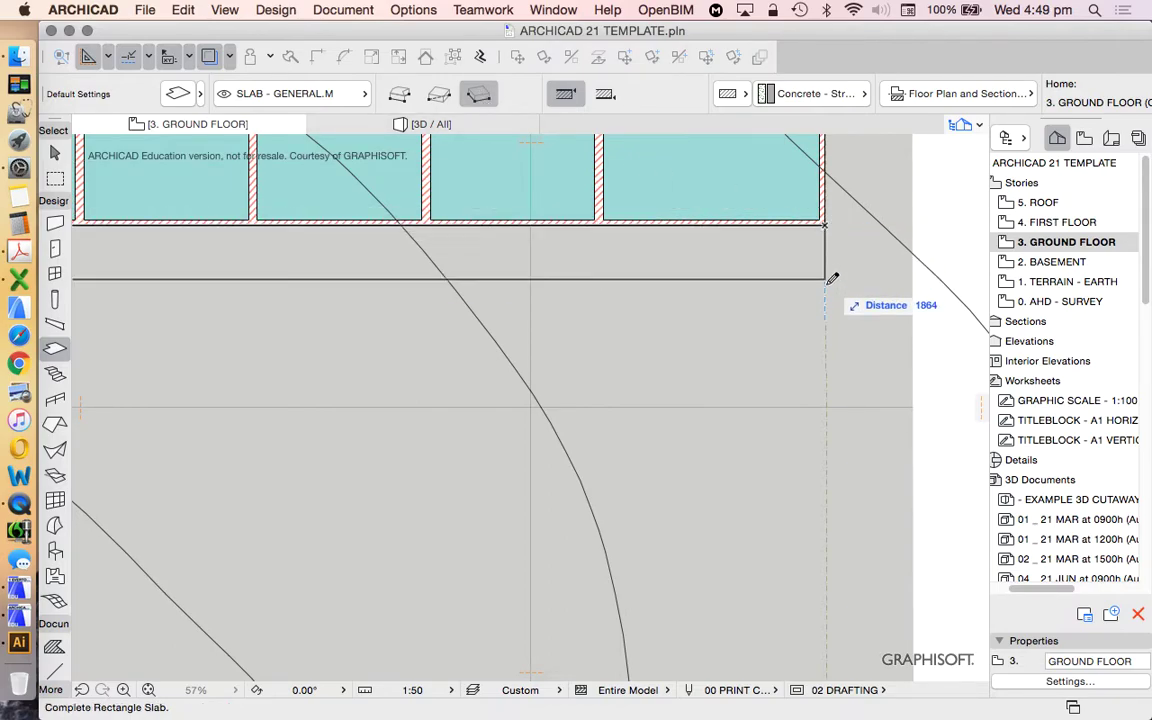
text(2000)
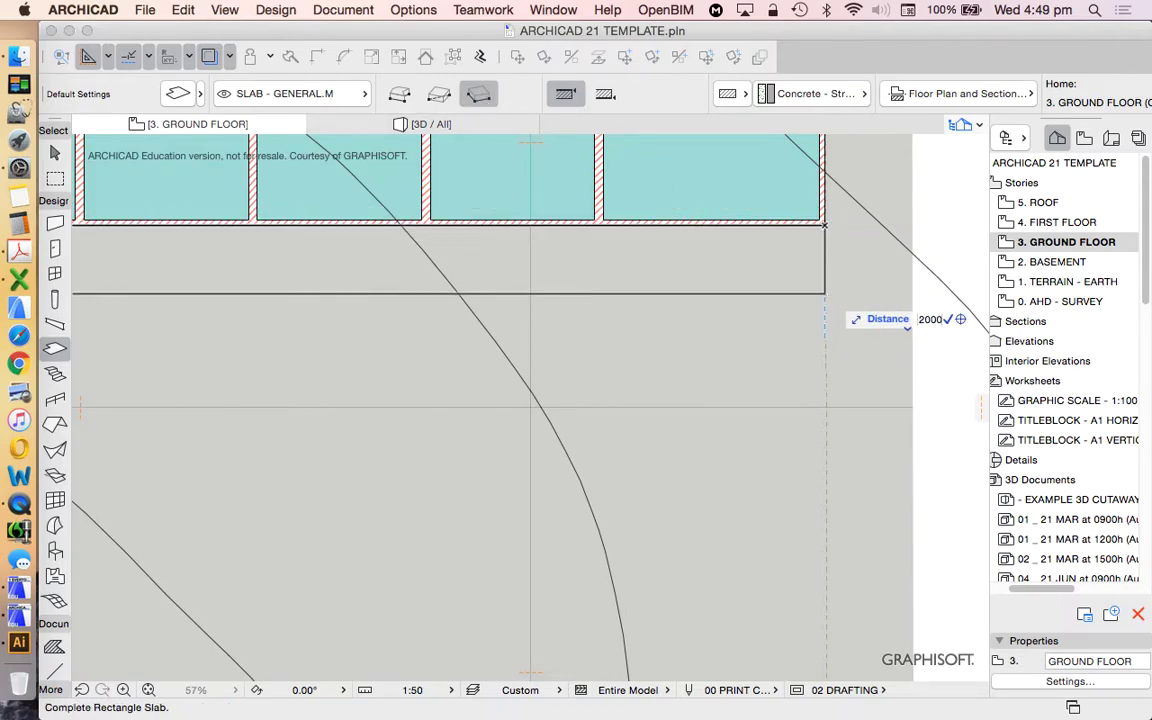
key(Return)
key(Escape)
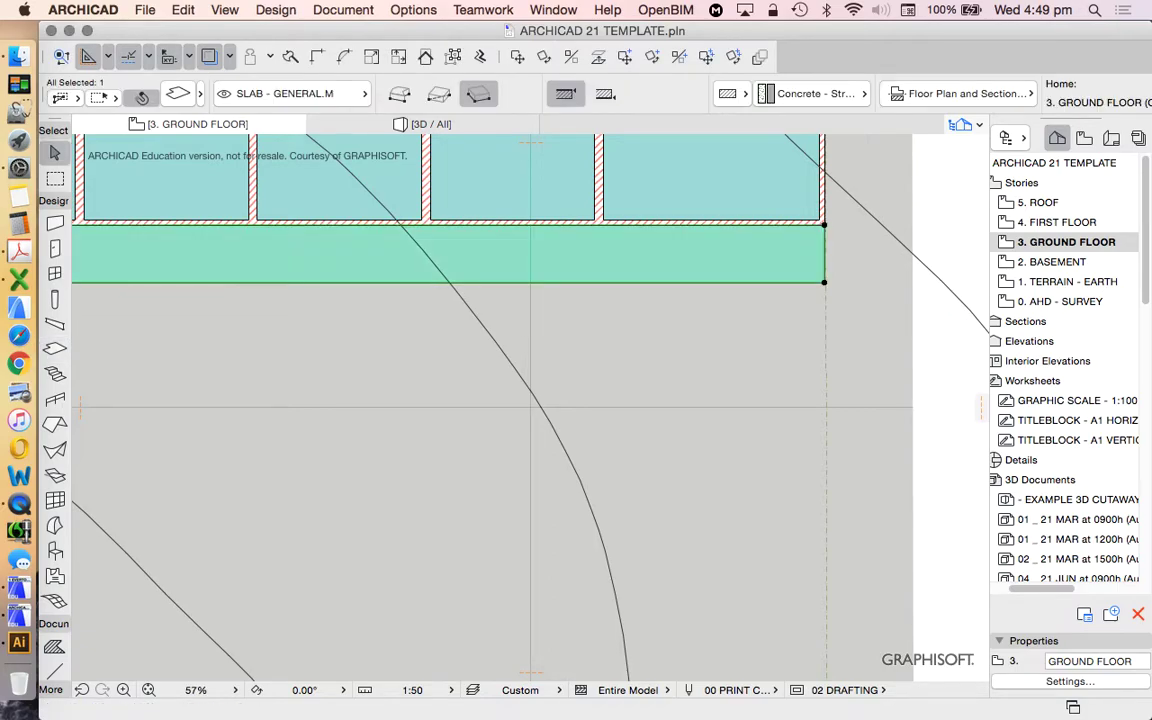
Set the new slab's offset from the ground floor home story to -100 and deselect it
key(super+t)
key(Tab)
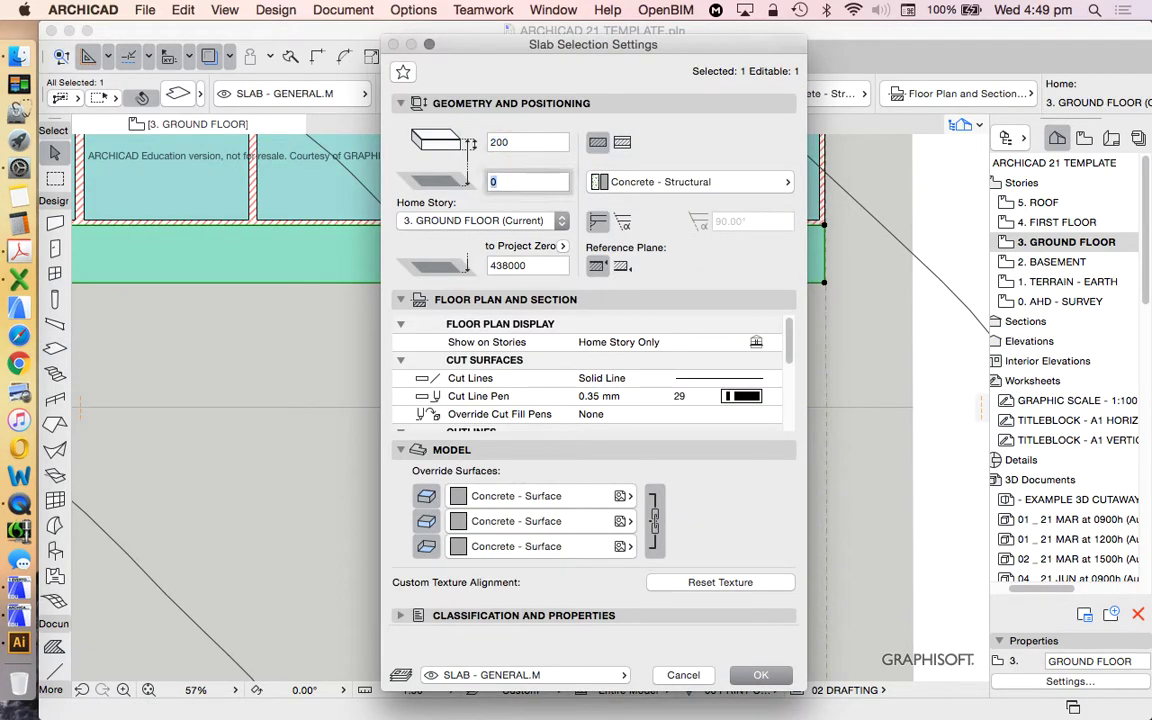
text(-100)
key(Return)
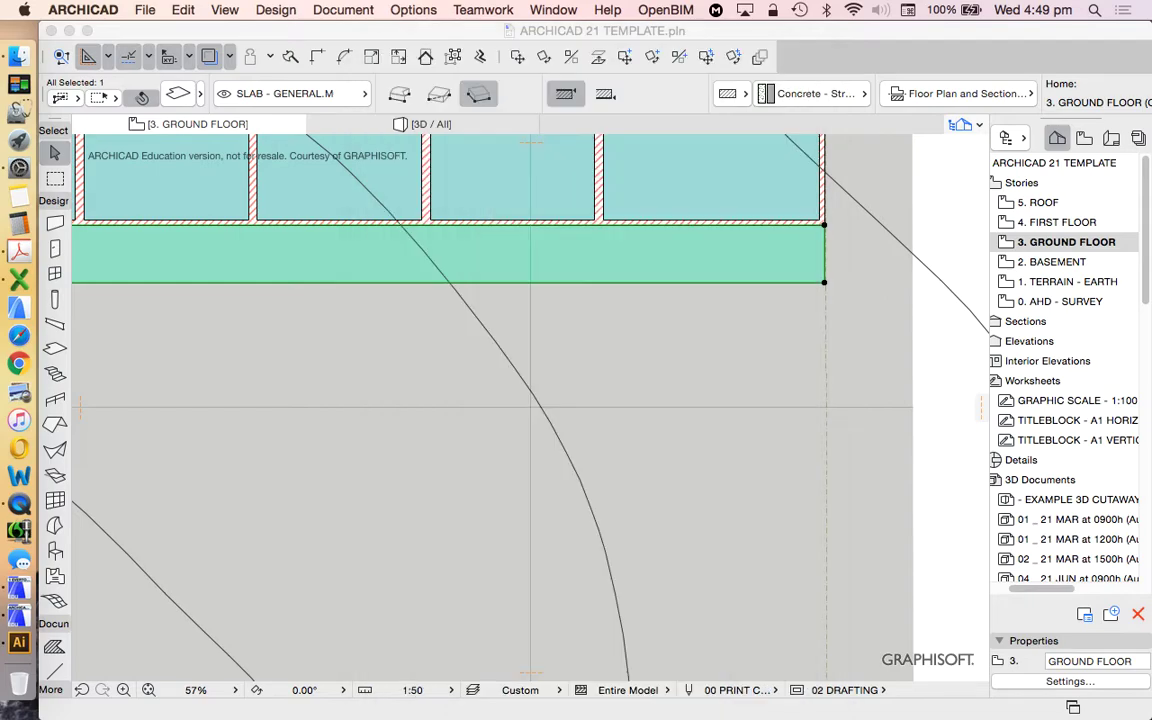
click(926, 321)
Show the whole model in 3D at the new slab beside the external wall
right_click(926, 321)
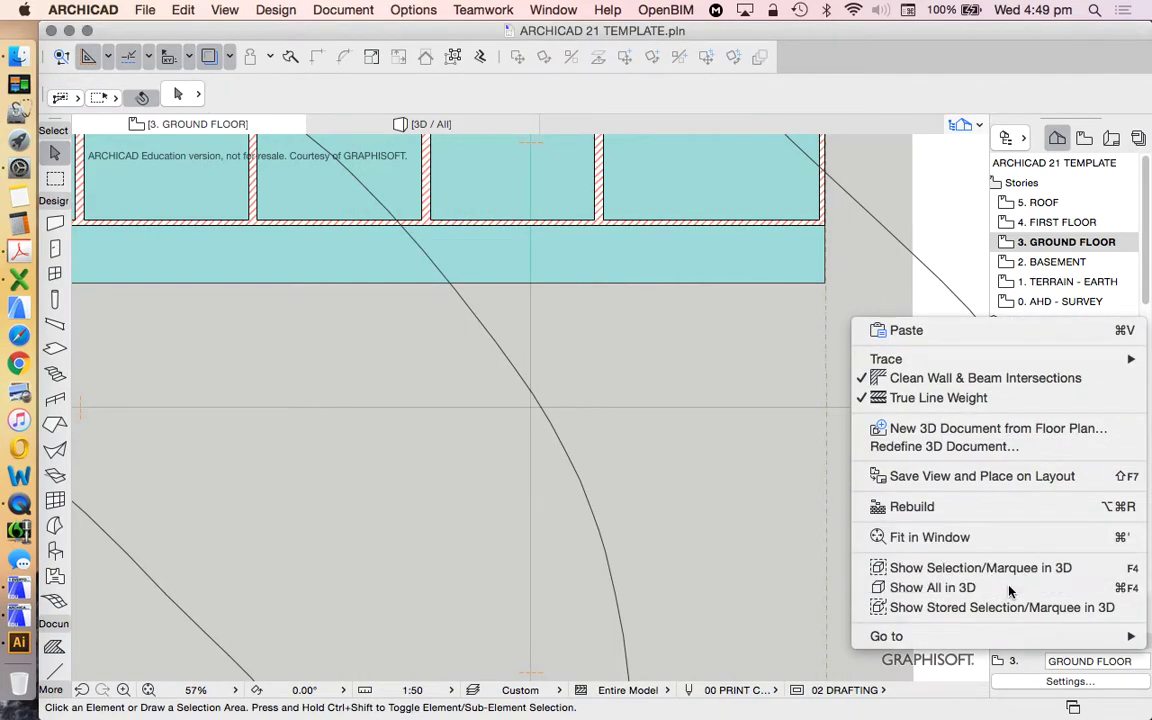
click(1005, 588)
scroll(505, 343, up, 3)
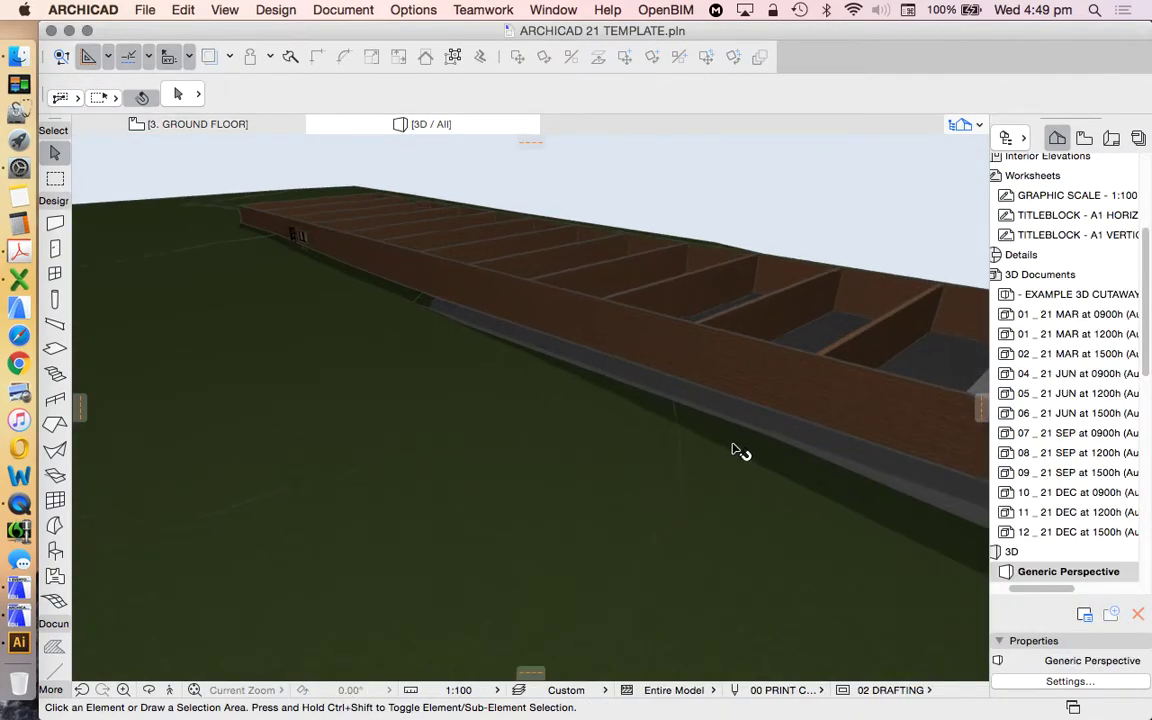
scroll(268, 318, down, 3)
scroll(681, 406, up, 3)
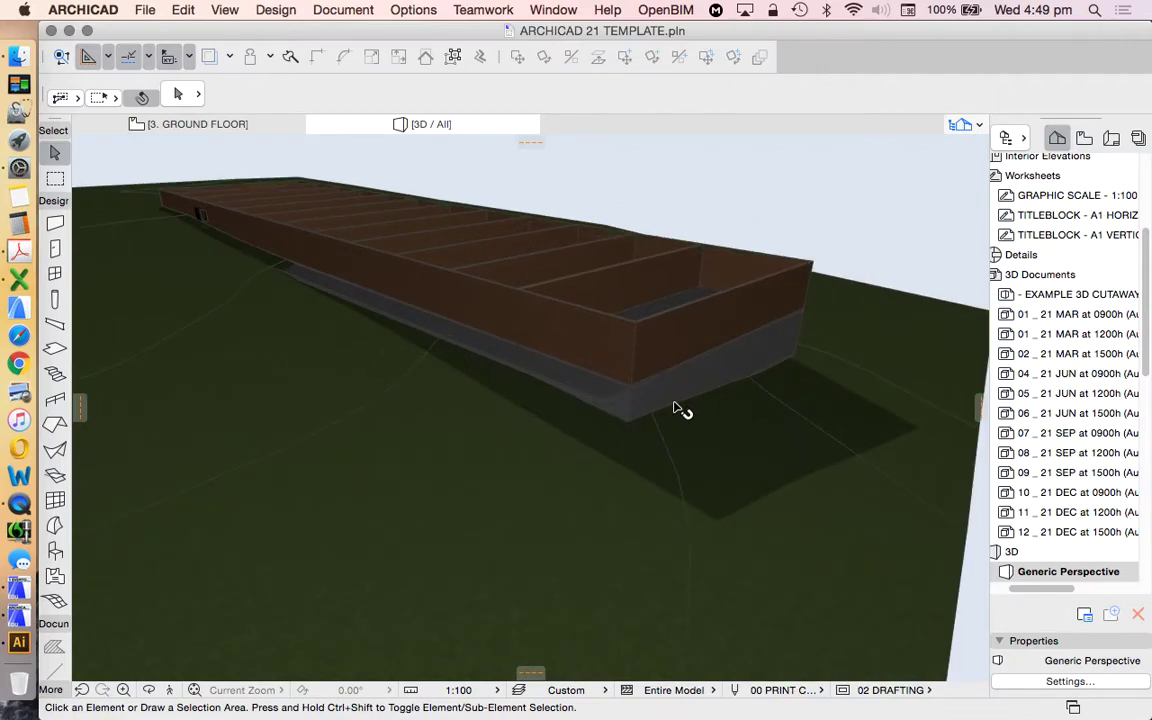
scroll(537, 391, up, 2)
Cut the new slab out of the terrain mesh using Solid Element Operations, Subtraction with upward extrusion, and close the palette
click(512, 401)
scroll(706, 421, down, 2)
shift+middle_drag(706, 421, 167, 267)
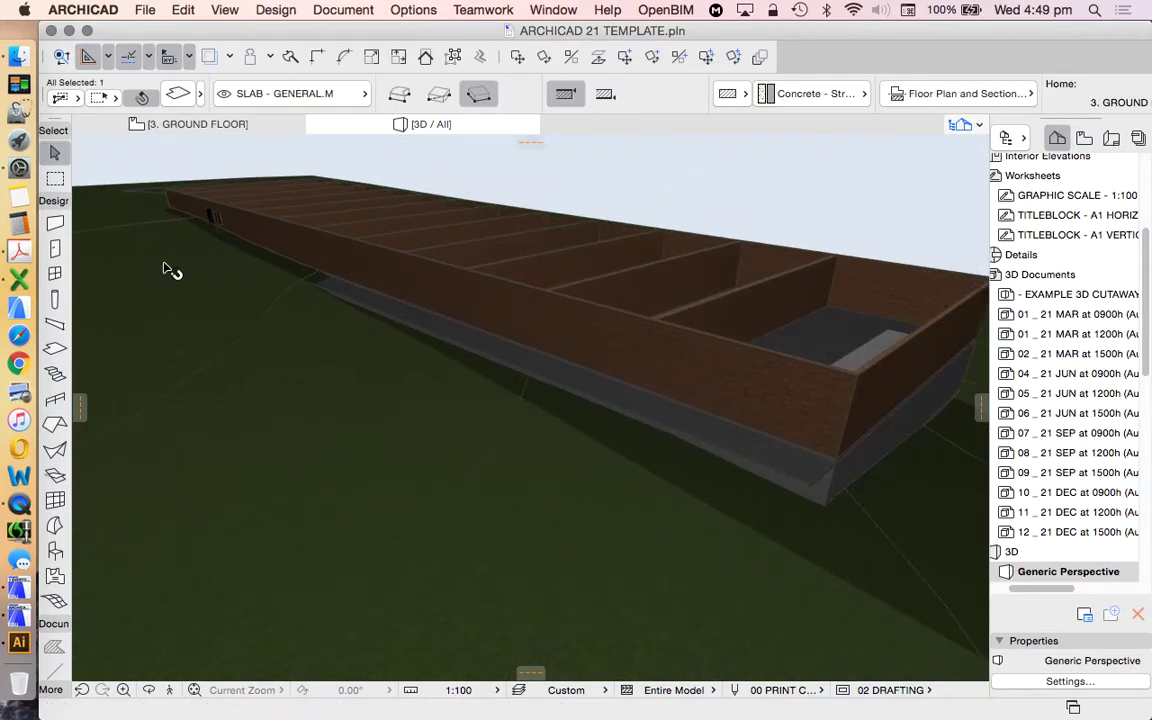
click(273, 12)
click(250, 170)
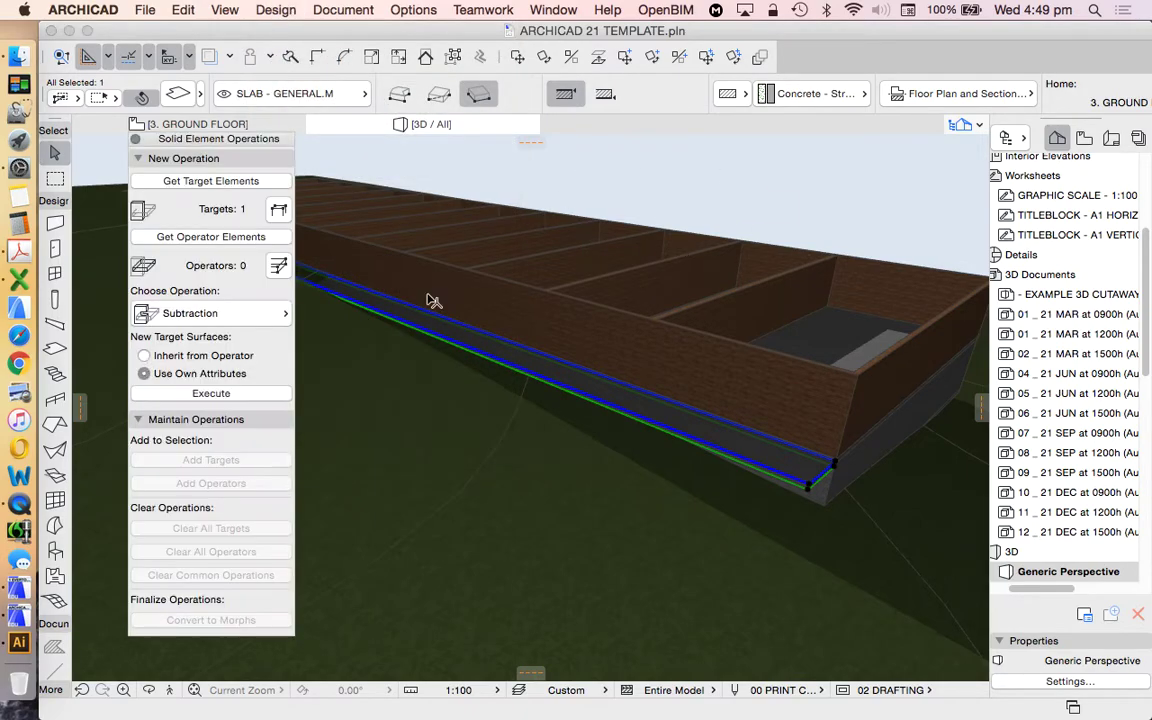
click(337, 303)
click(284, 314)
click(300, 340)
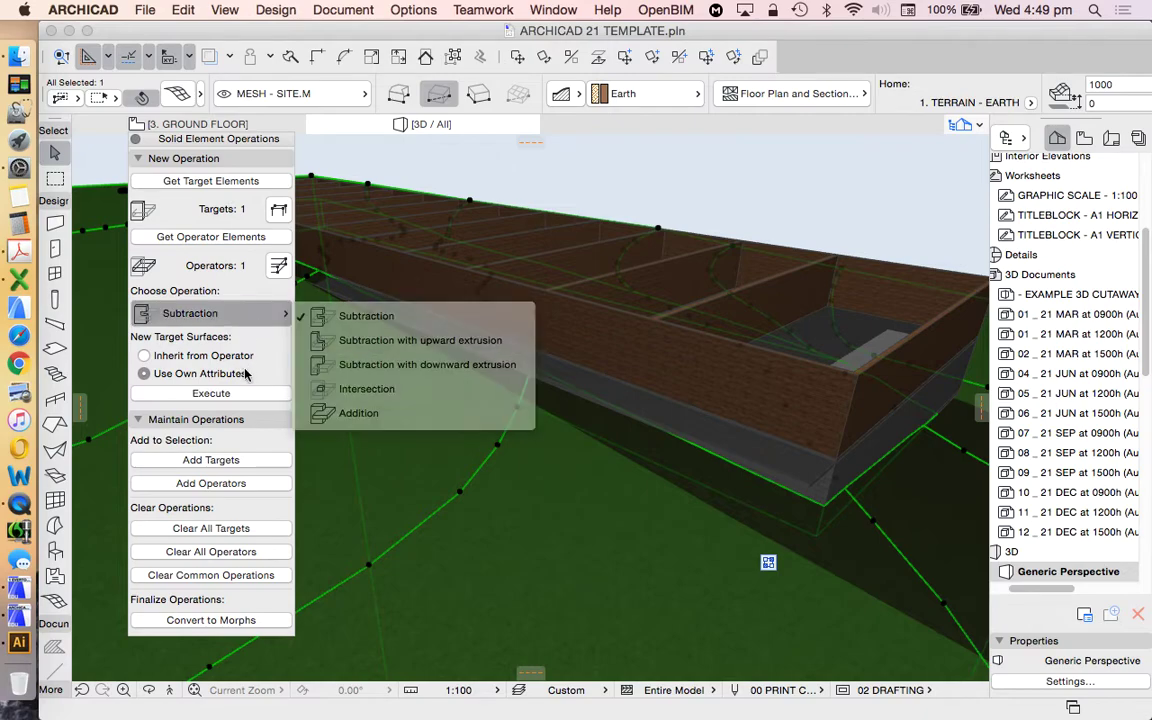
click(211, 393)
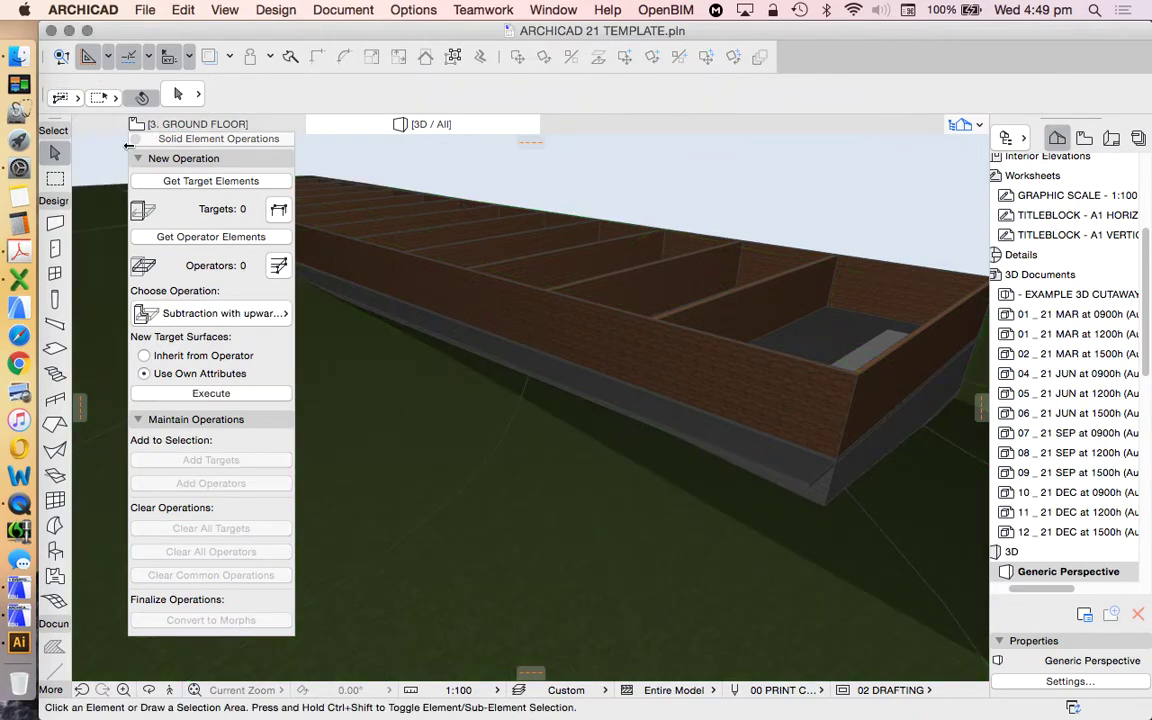
click(135, 139)
Check the slab and terrain cut around the building in 3D and return to the 3. GROUND FLOOR plan
scroll(180, 221, up, 5)
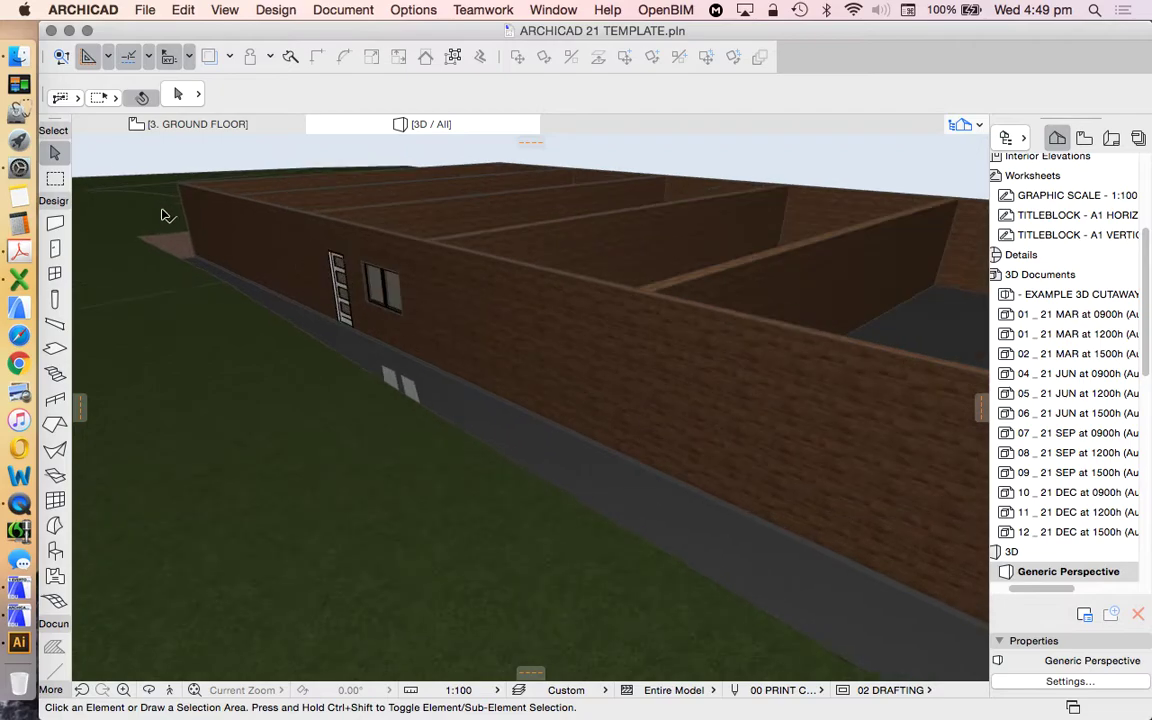
scroll(280, 264, up, 3)
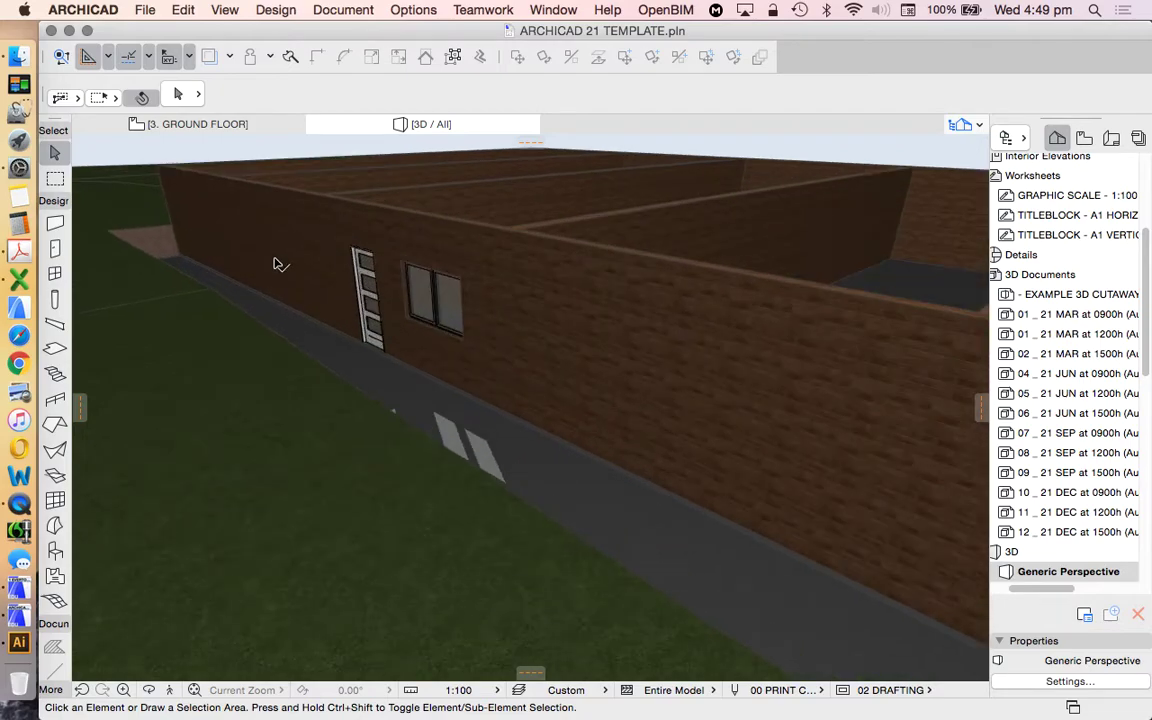
click(148, 690)
drag(302, 427, 980, 300)
scroll(1010, 230, up, 5)
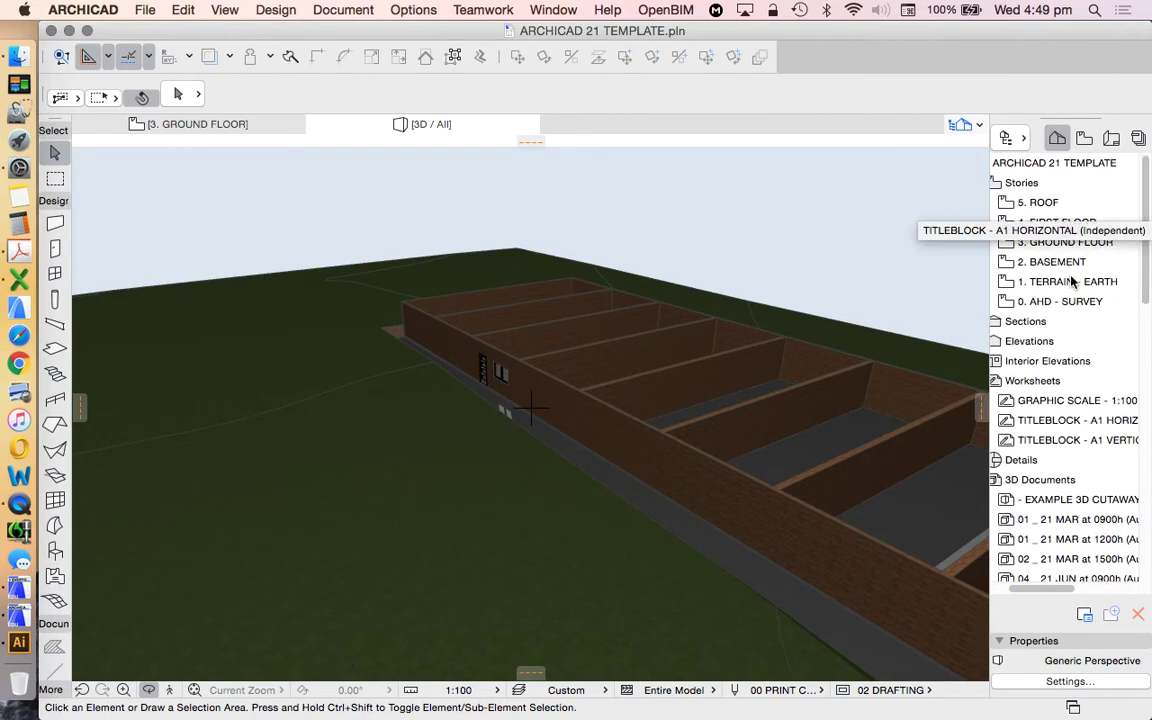
click(1051, 250)
scroll(823, 507, down, 10)
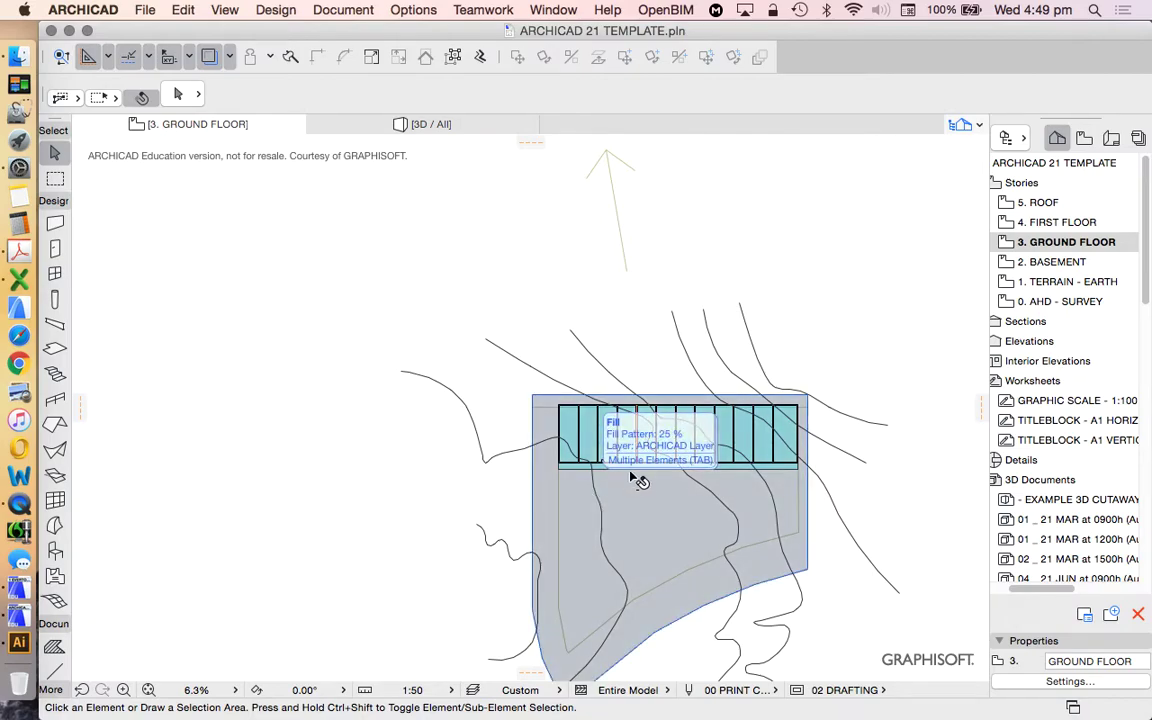
Set the nominal size of the hinged door in the external wall to Wallhole Dimensions and apply the settings
scroll(775, 514, up, 4)
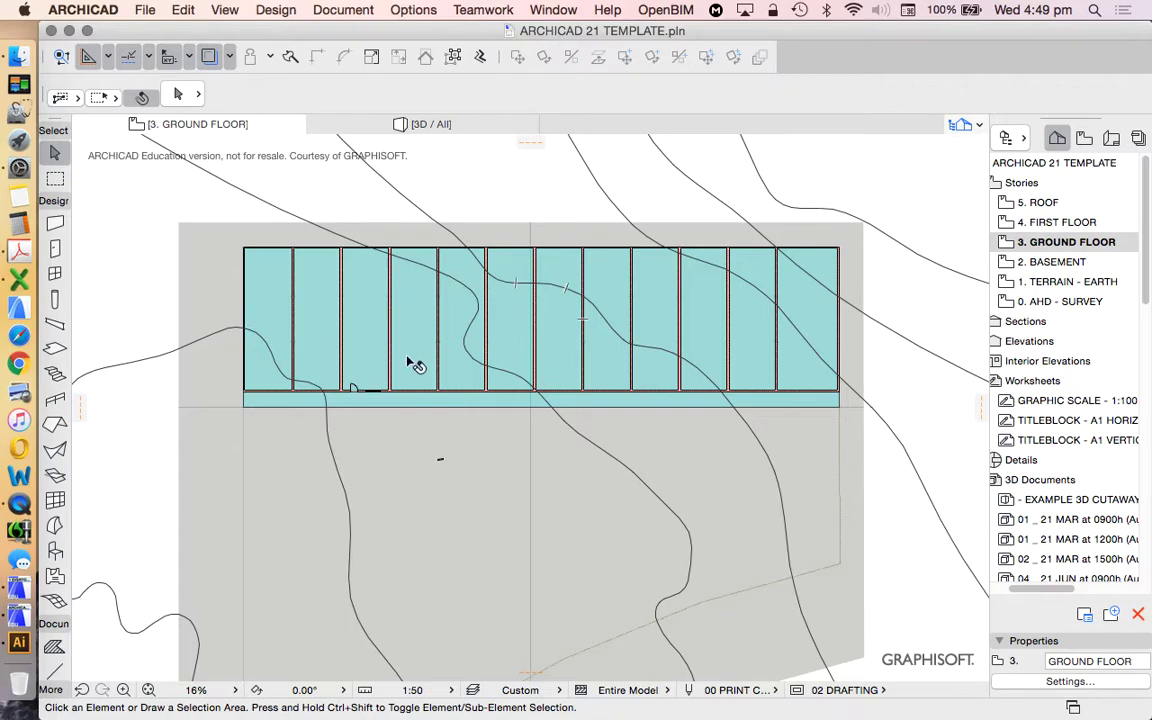
scroll(363, 390, up, 5)
scroll(415, 402, down, 4)
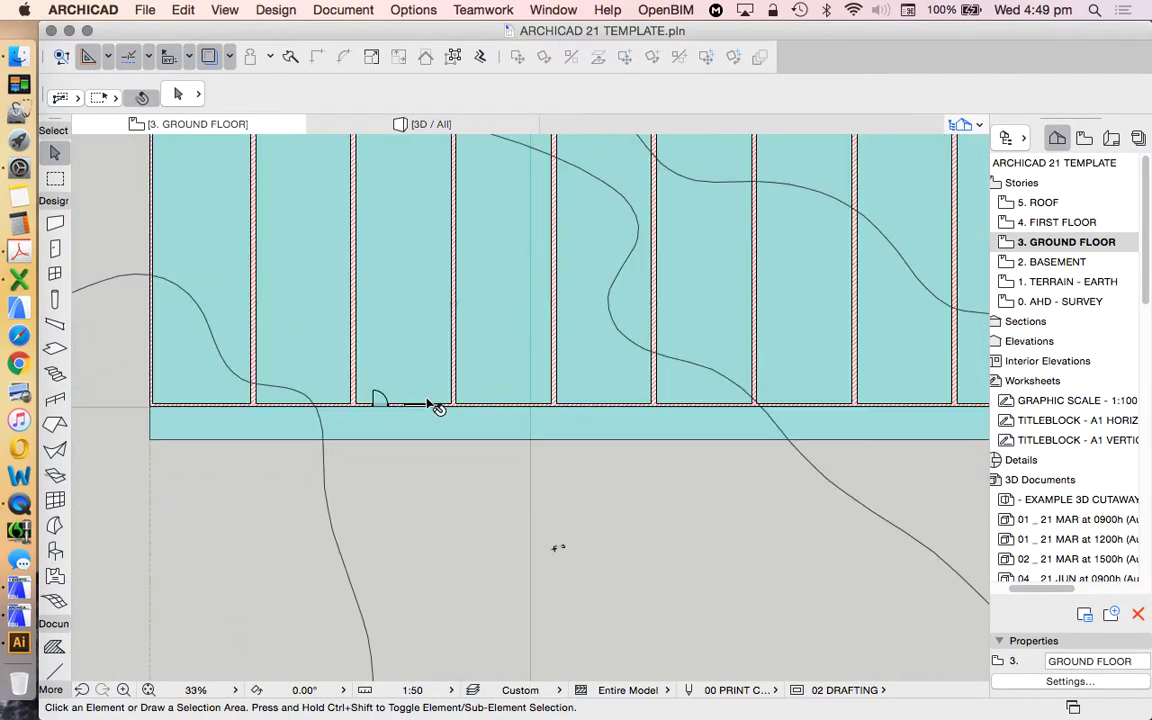
scroll(399, 342, up, 1)
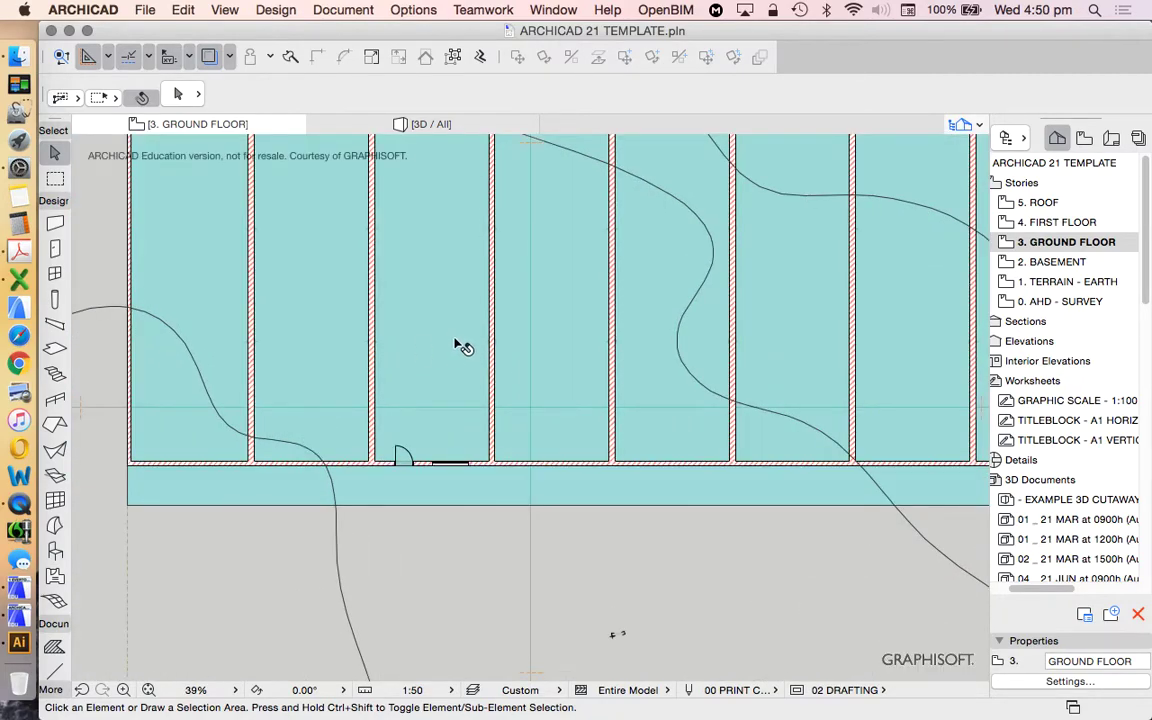
scroll(440, 455, up, 4)
scroll(275, 476, up, 3)
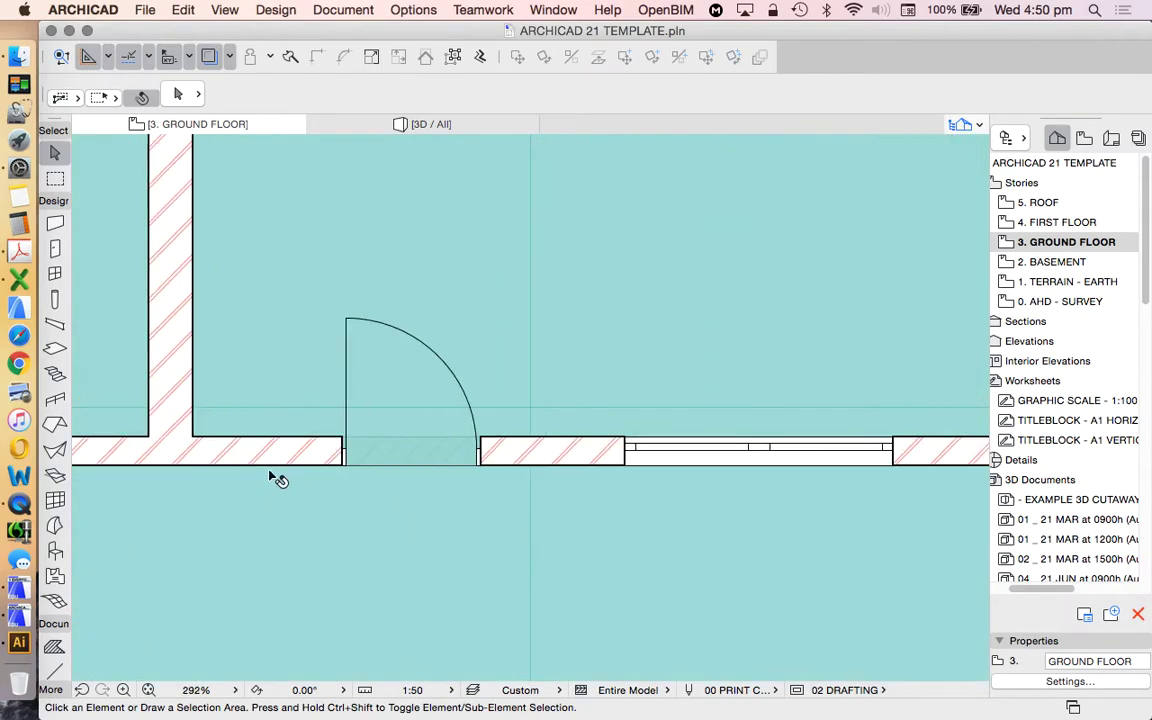
scroll(453, 432, down, 3)
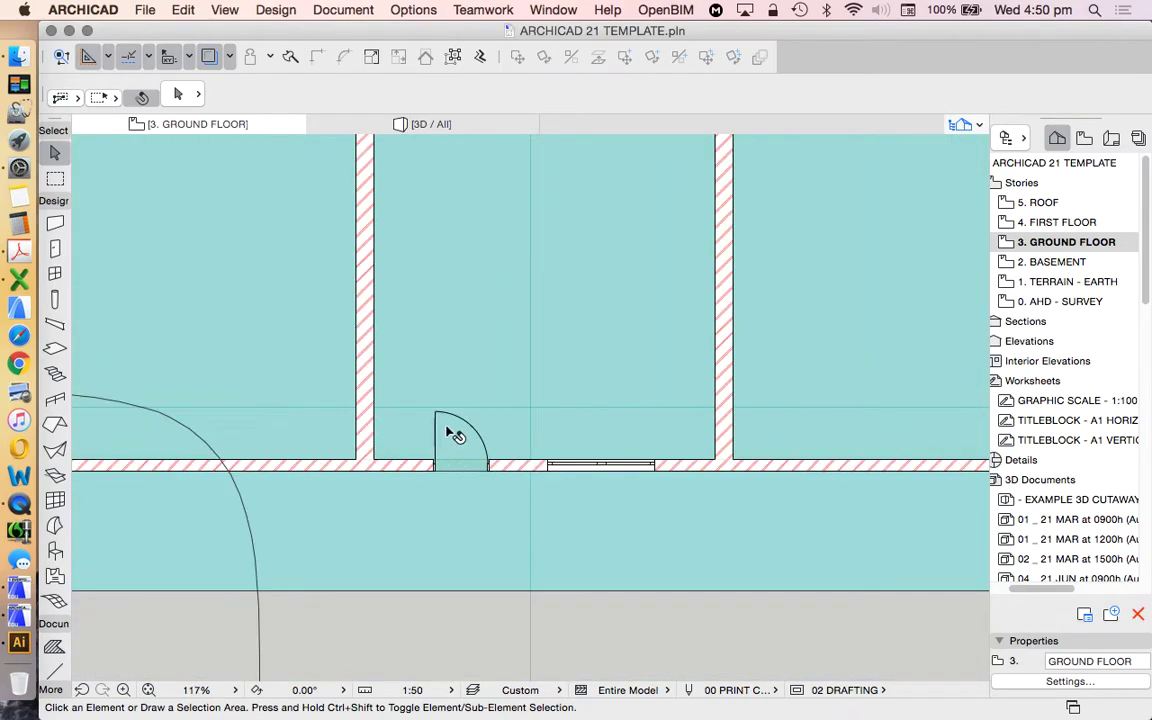
scroll(450, 417, up, 2)
click(398, 368)
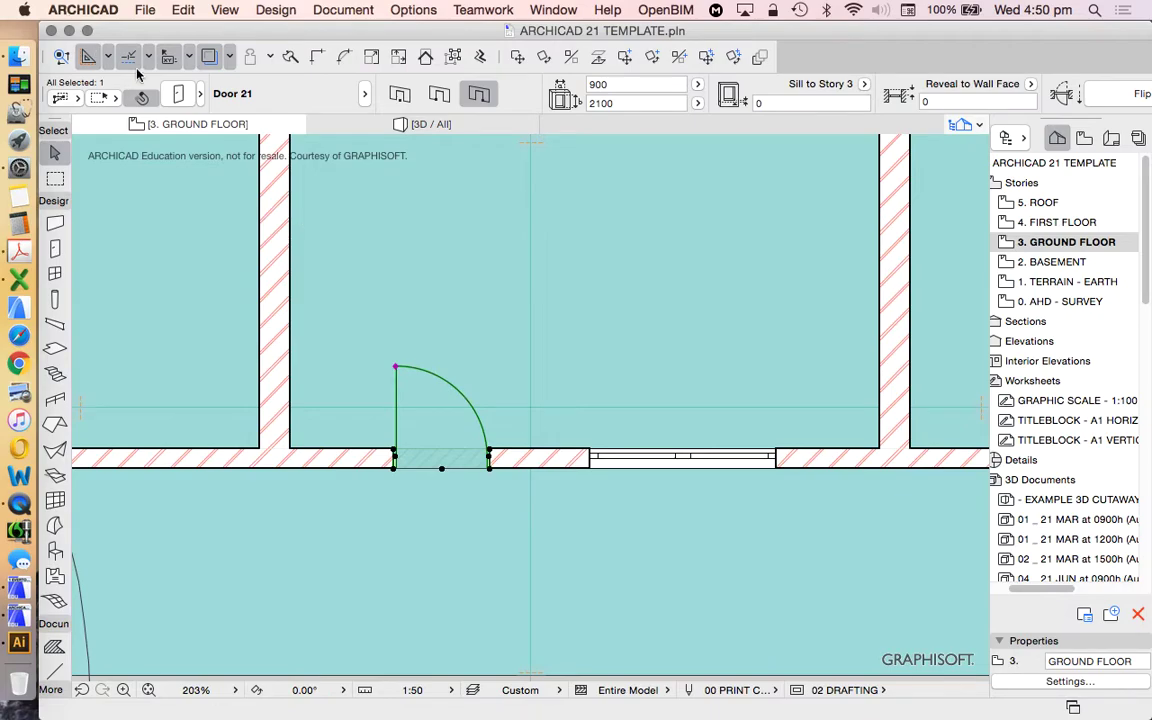
click(179, 94)
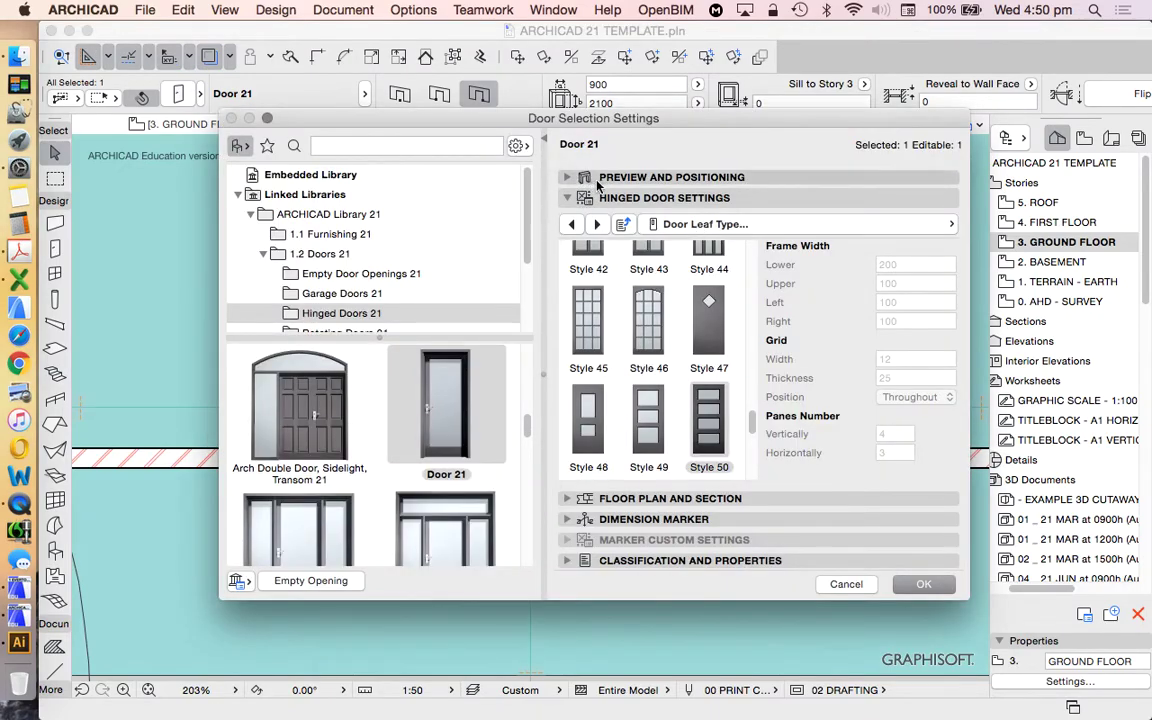
click(613, 182)
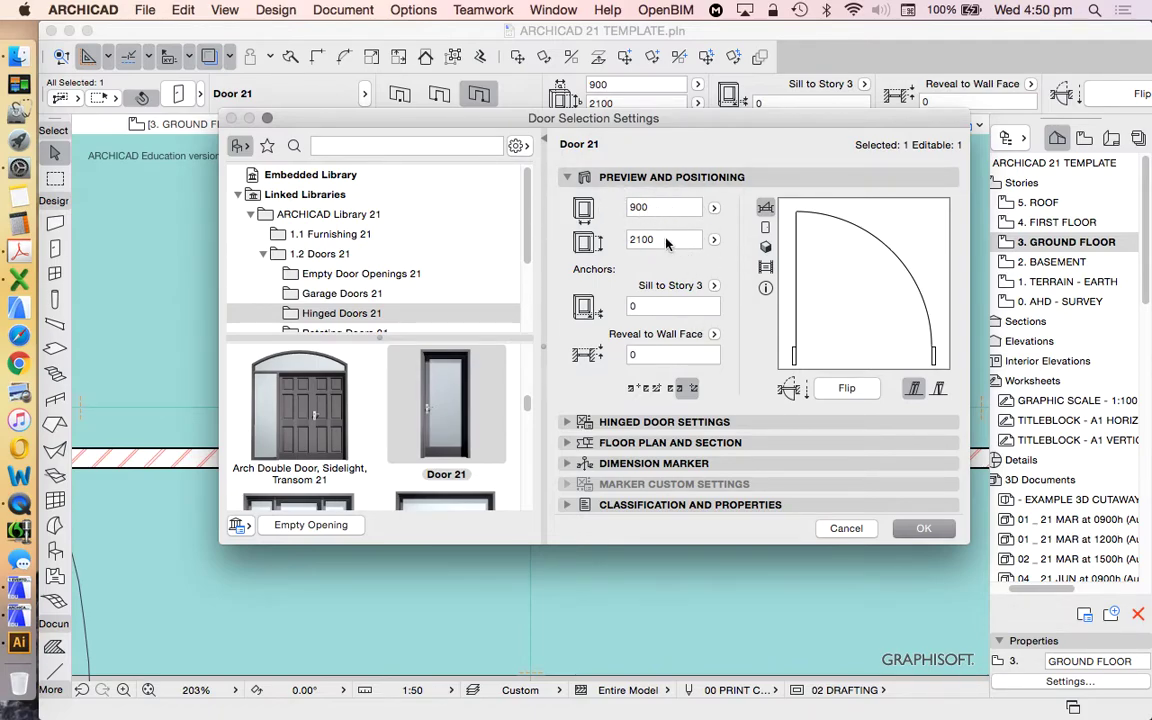
click(630, 422)
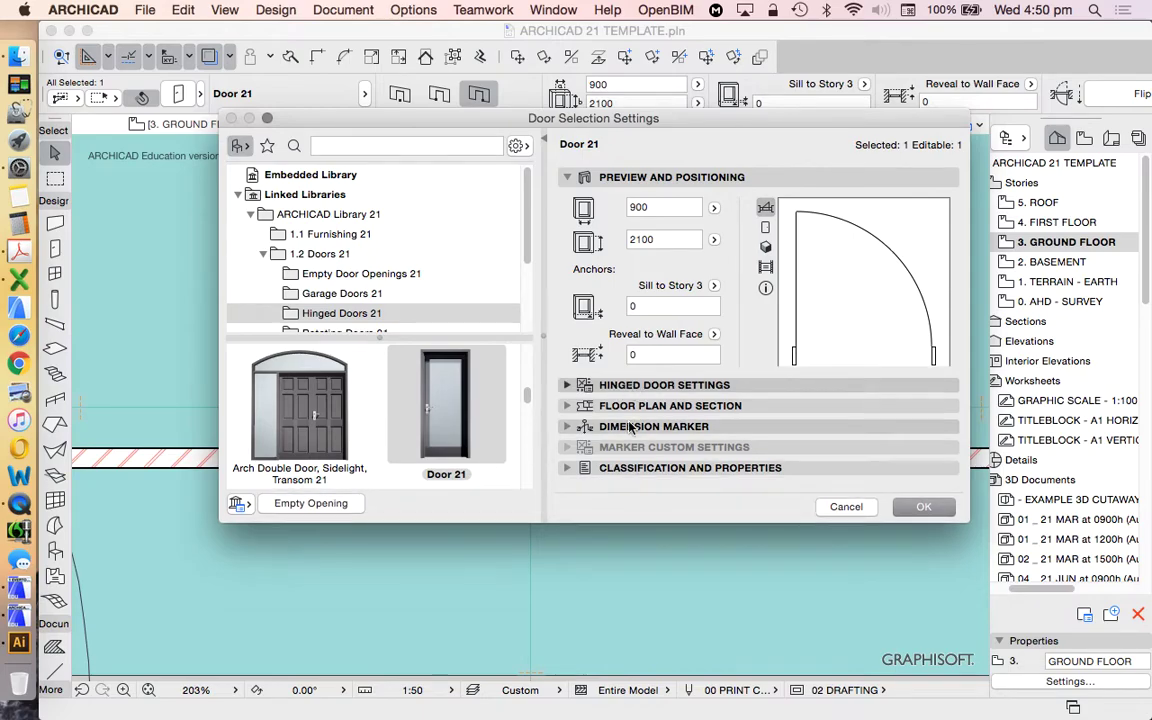
click(748, 224)
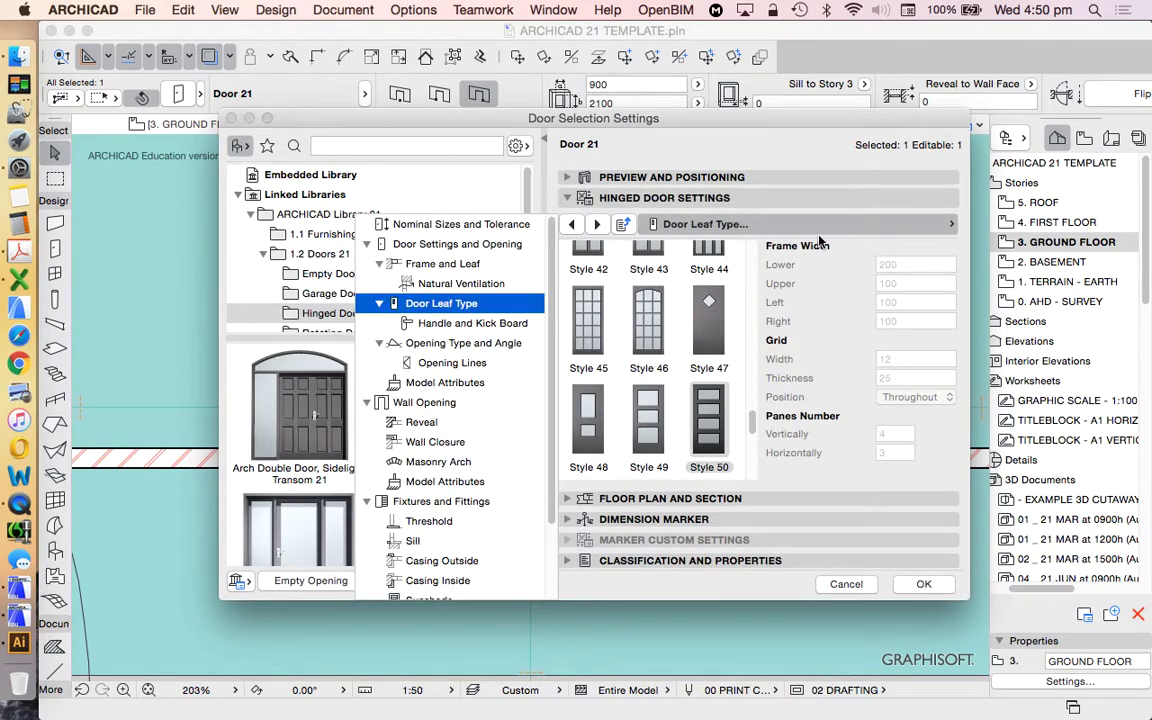
click(460, 225)
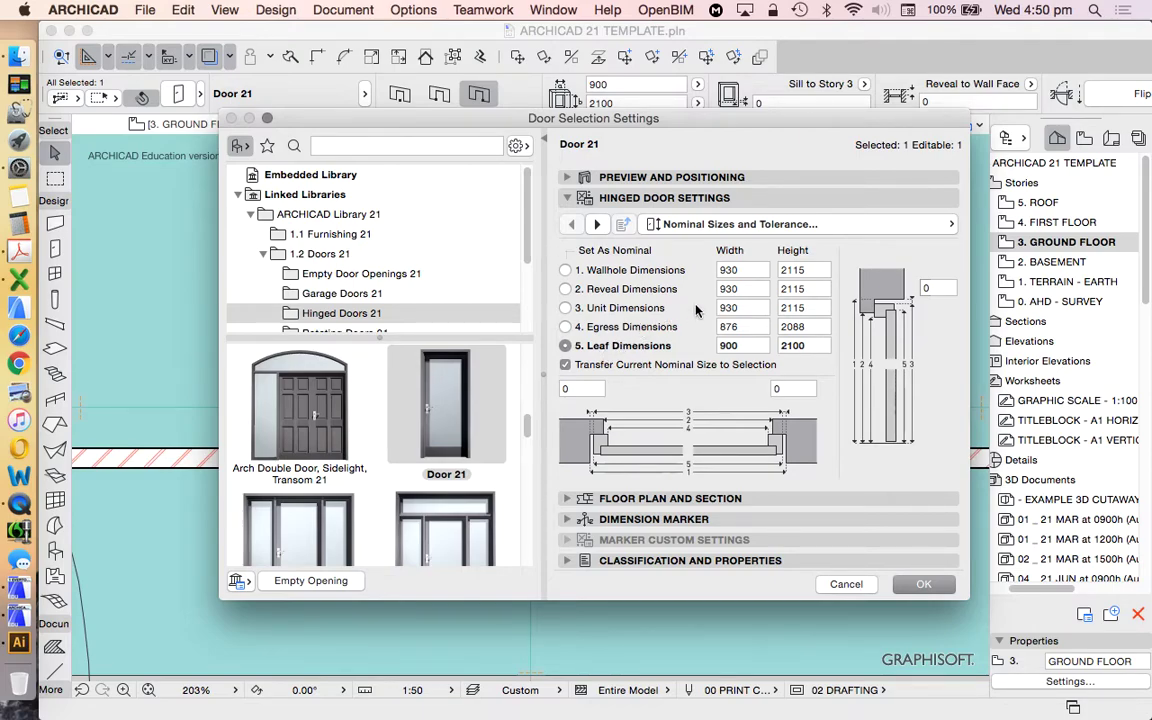
click(645, 272)
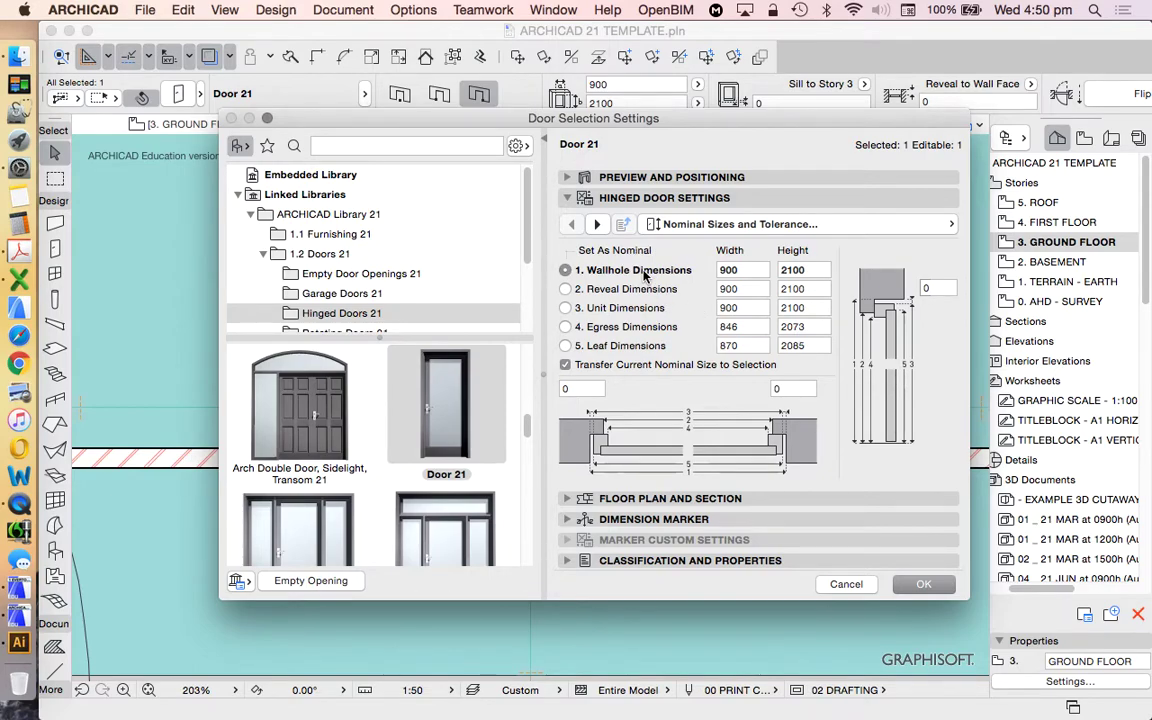
click(924, 586)
Set the selected door's width to 1000 and its height to 2200
click(633, 83)
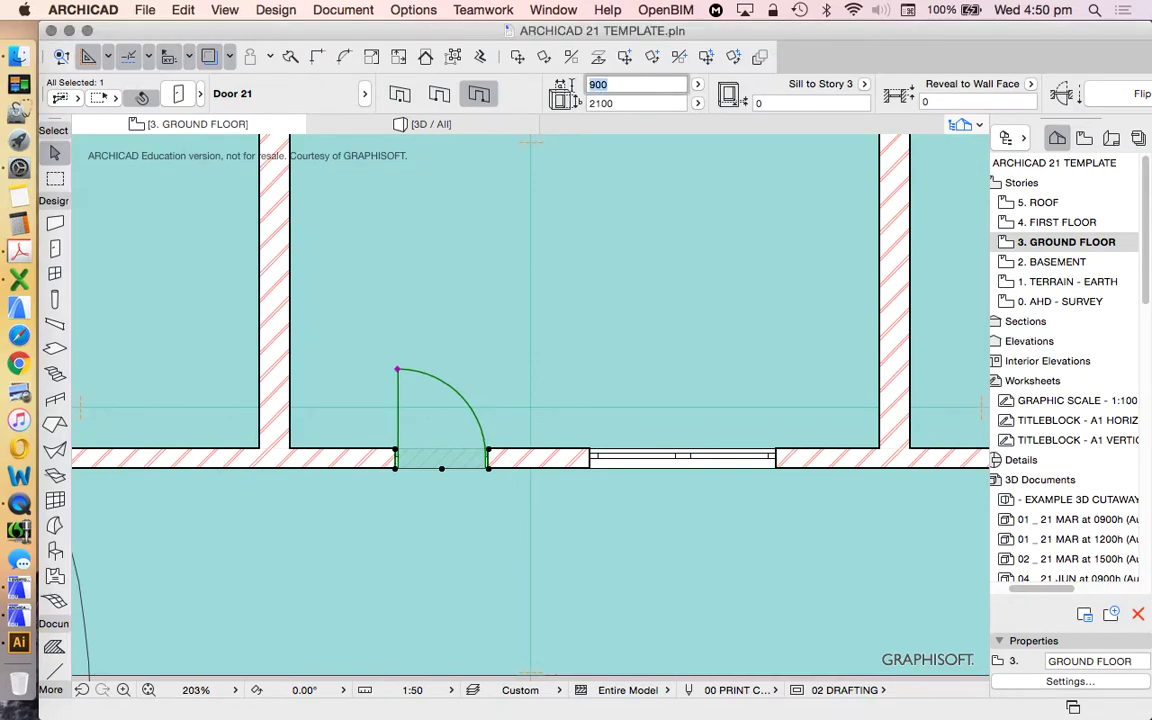
key(BackSpace)
key(BackSpace)
key(BackSpace)
text(1000)
click(641, 102)
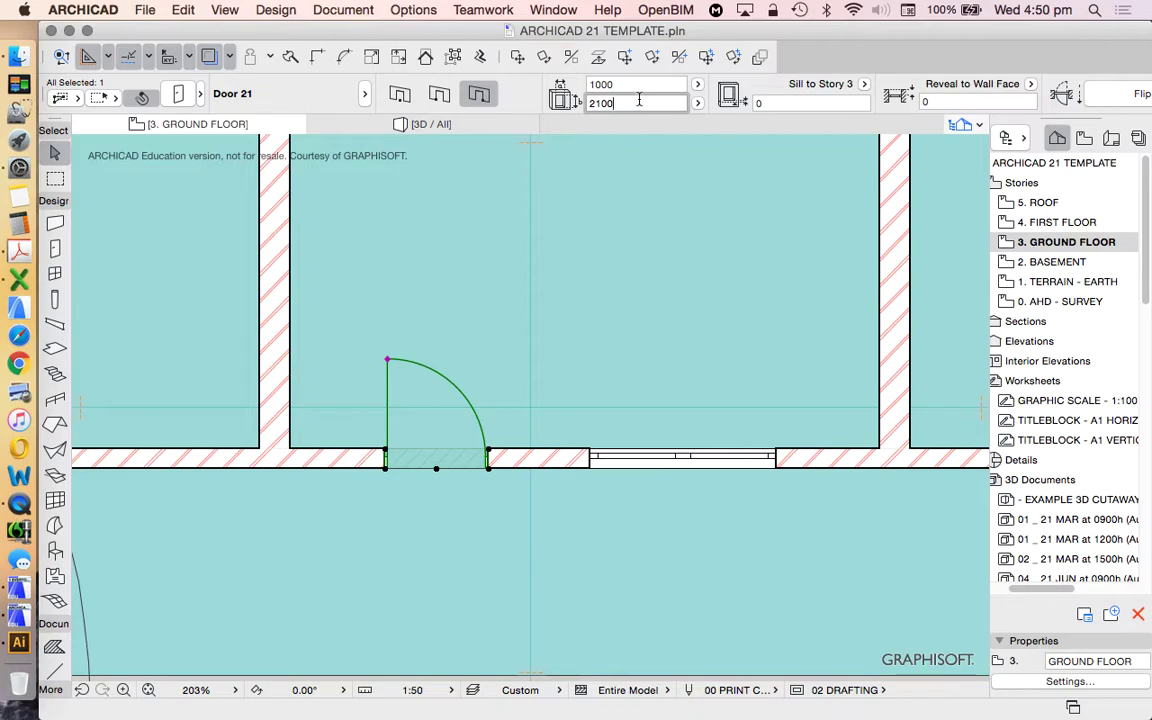
double_click(617, 103)
text(22)
Review the door's nominal sizes, opening settings and Frame and Leaf dimensions, close the settings and deselect the door
click(172, 93)
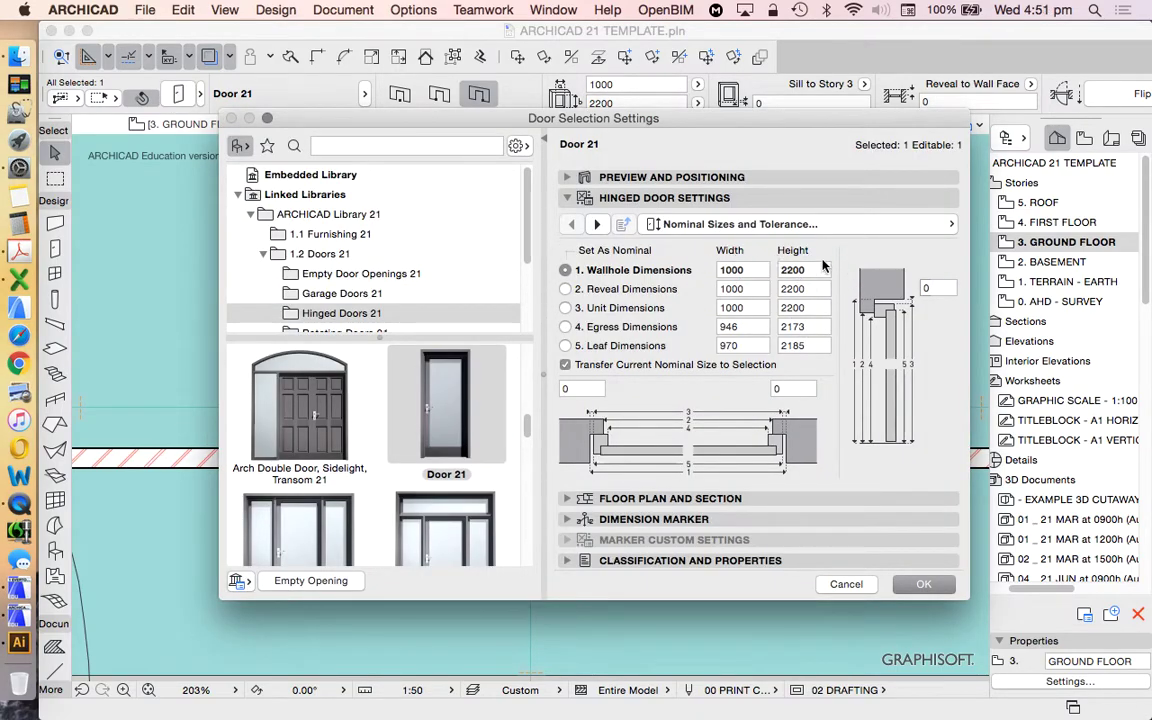
click(735, 345)
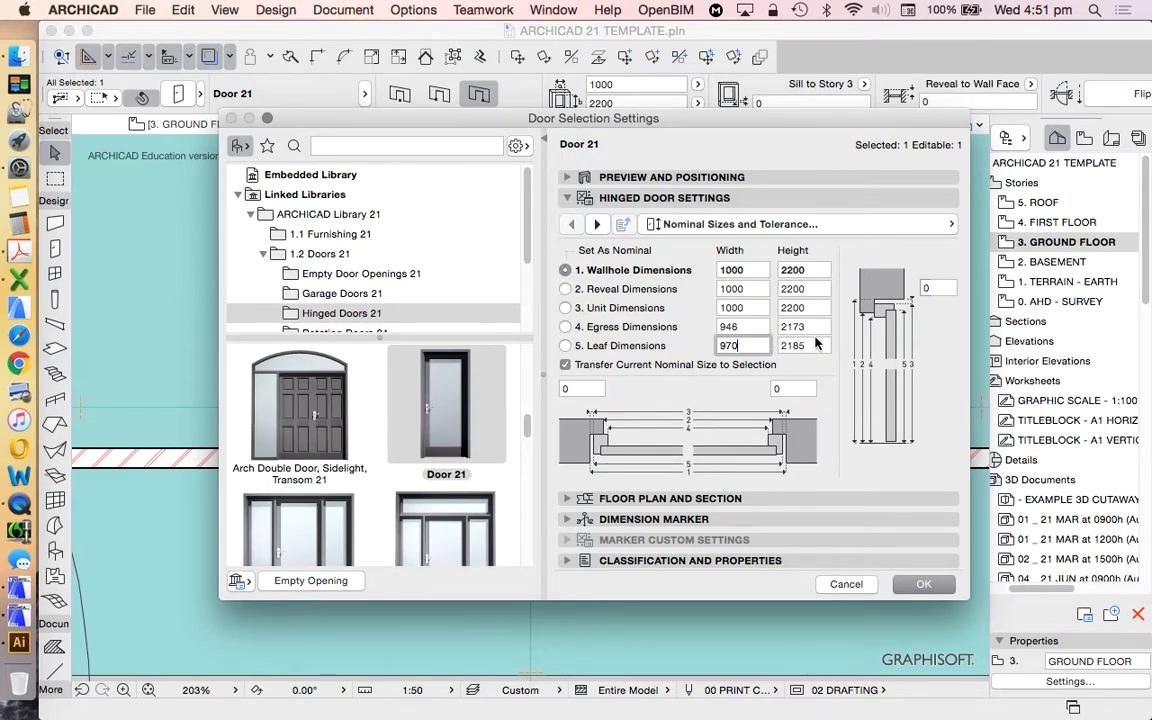
click(740, 224)
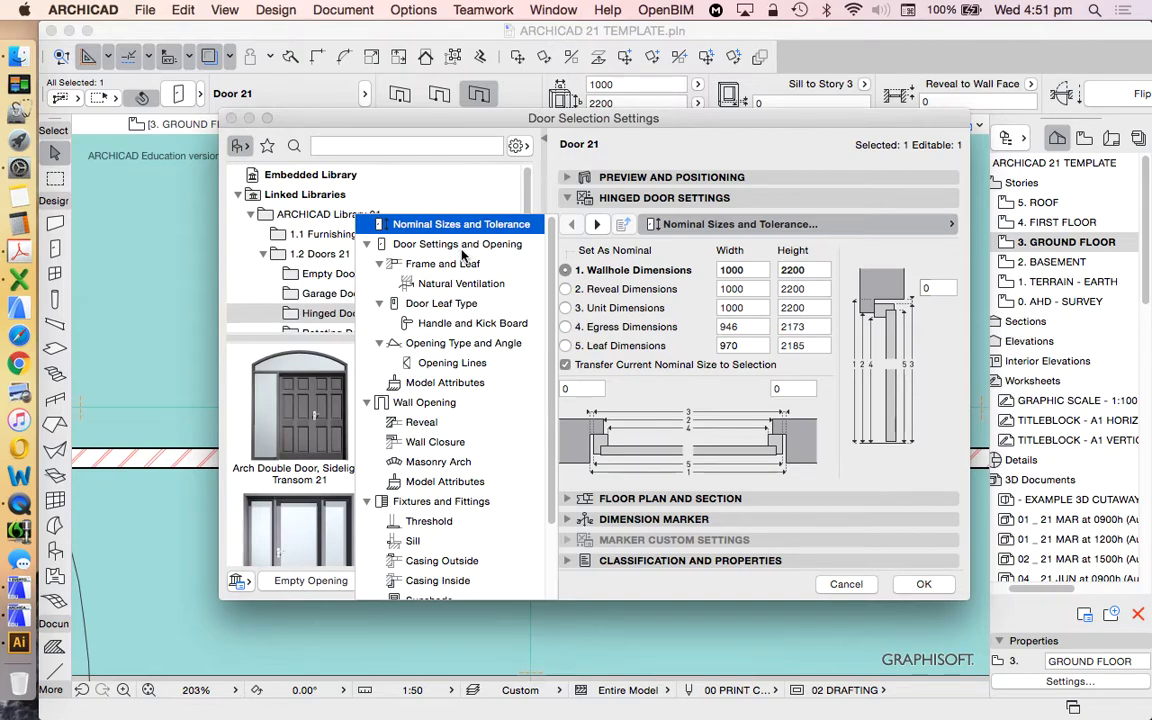
click(410, 244)
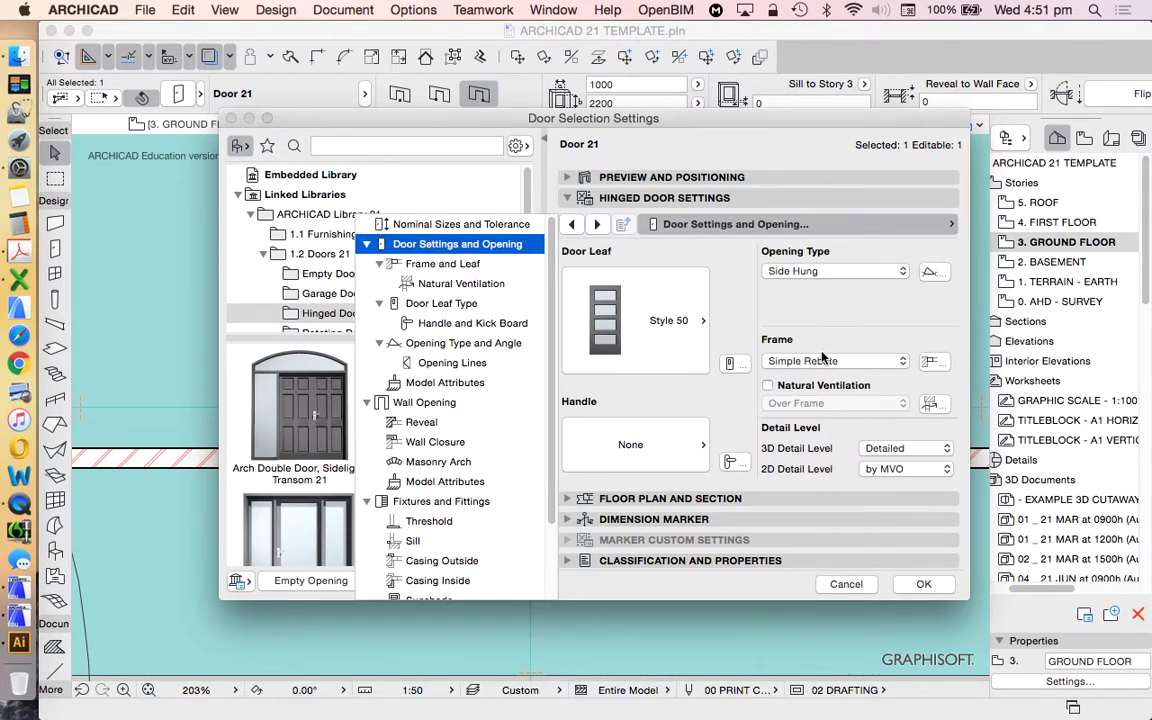
click(928, 366)
click(929, 363)
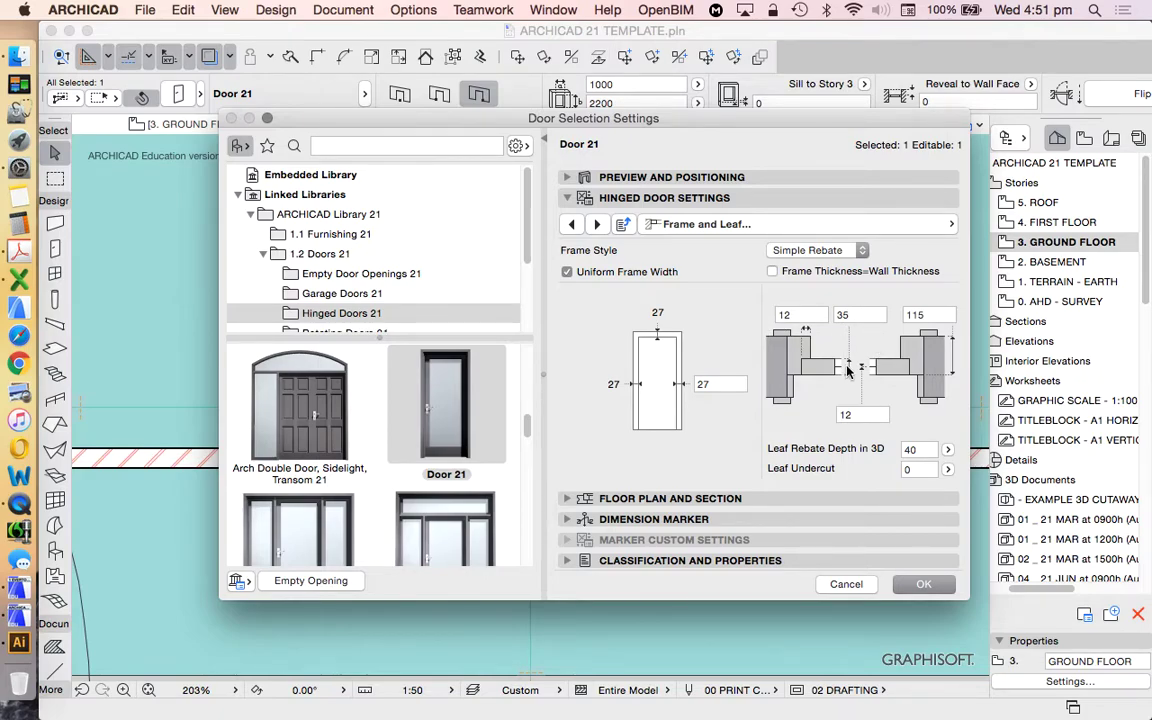
mouse_move(456, 422)
click(923, 584)
scroll(667, 487, down, 5)
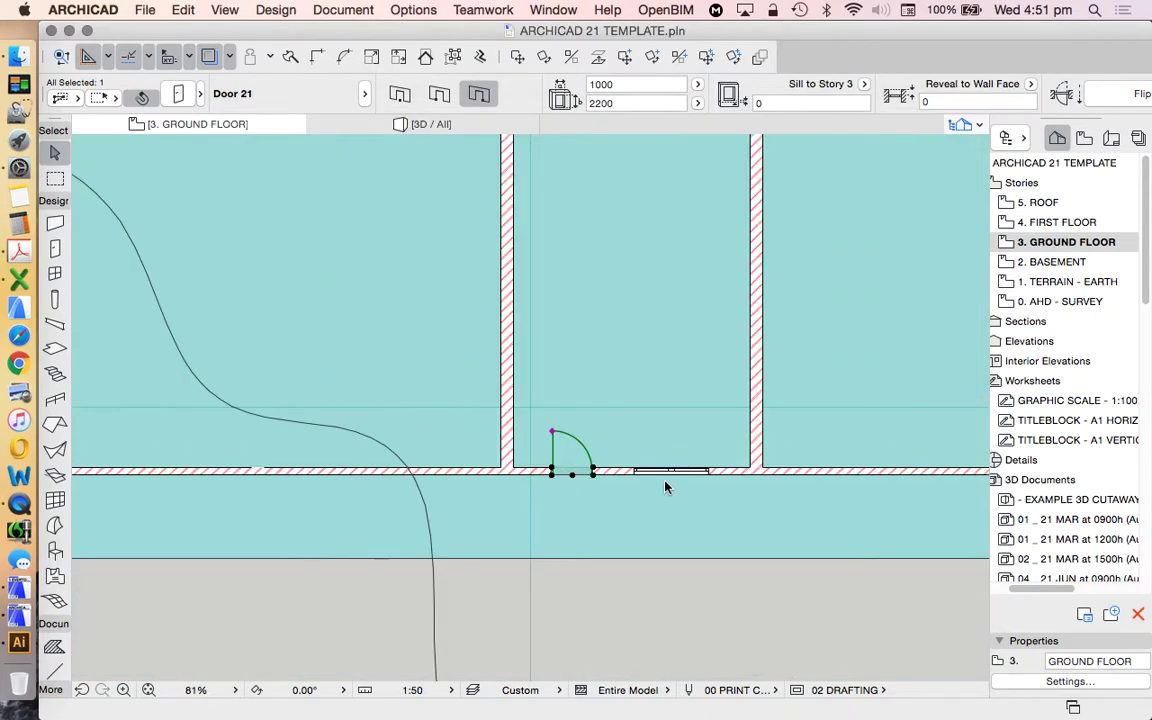
scroll(665, 487, down, 5)
key(Escape)
Select the resized door, examine its position beside the window in the external wall, and deselect it
scroll(665, 472, up, 5)
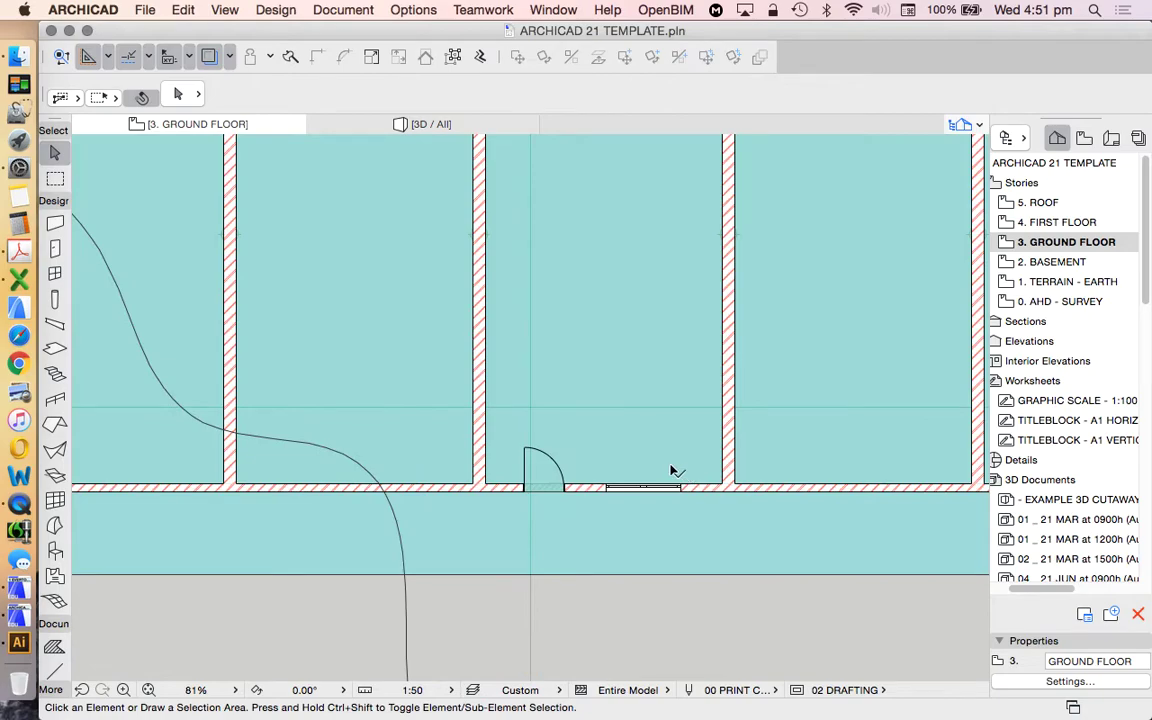
scroll(672, 470, up, 3)
scroll(522, 468, down, 1)
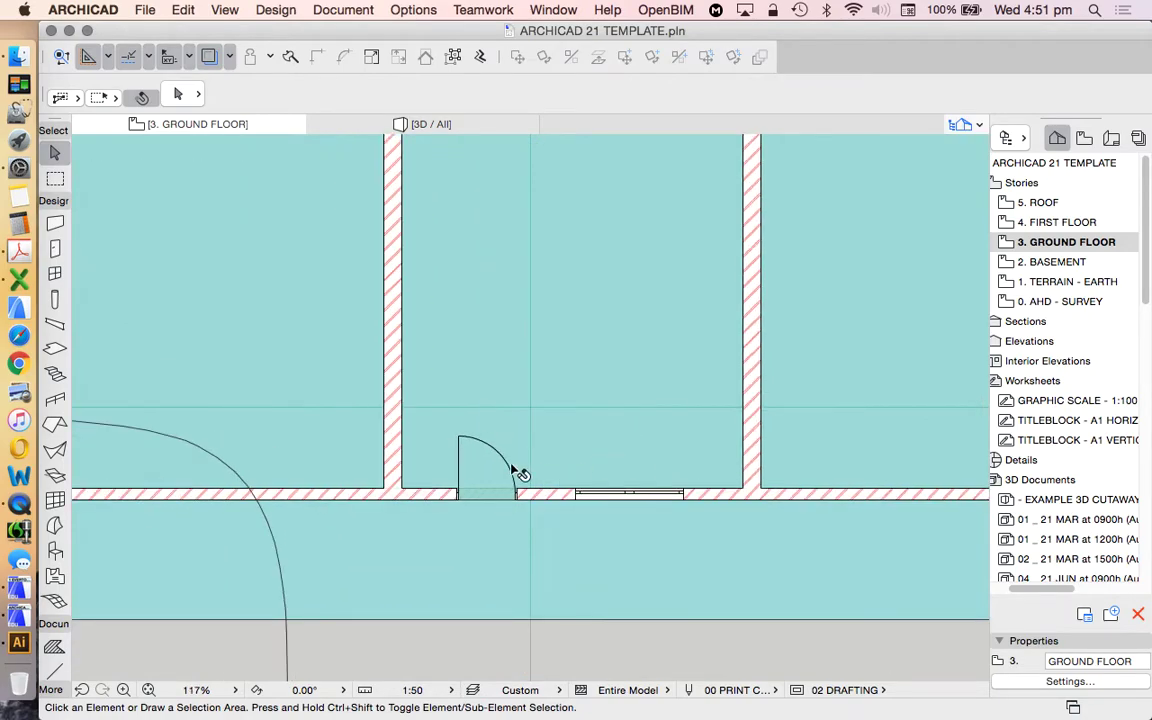
click(463, 440)
scroll(540, 519, up, 1)
scroll(525, 505, up, 3)
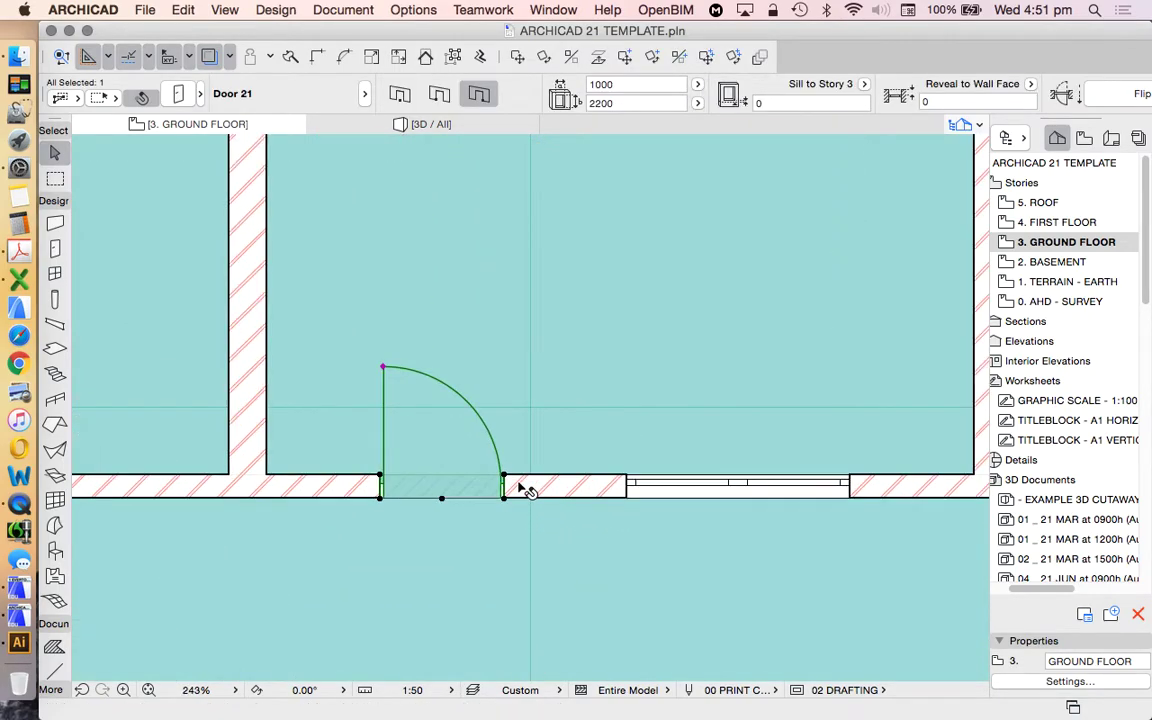
scroll(501, 391, down, 3)
scroll(514, 365, up, 3)
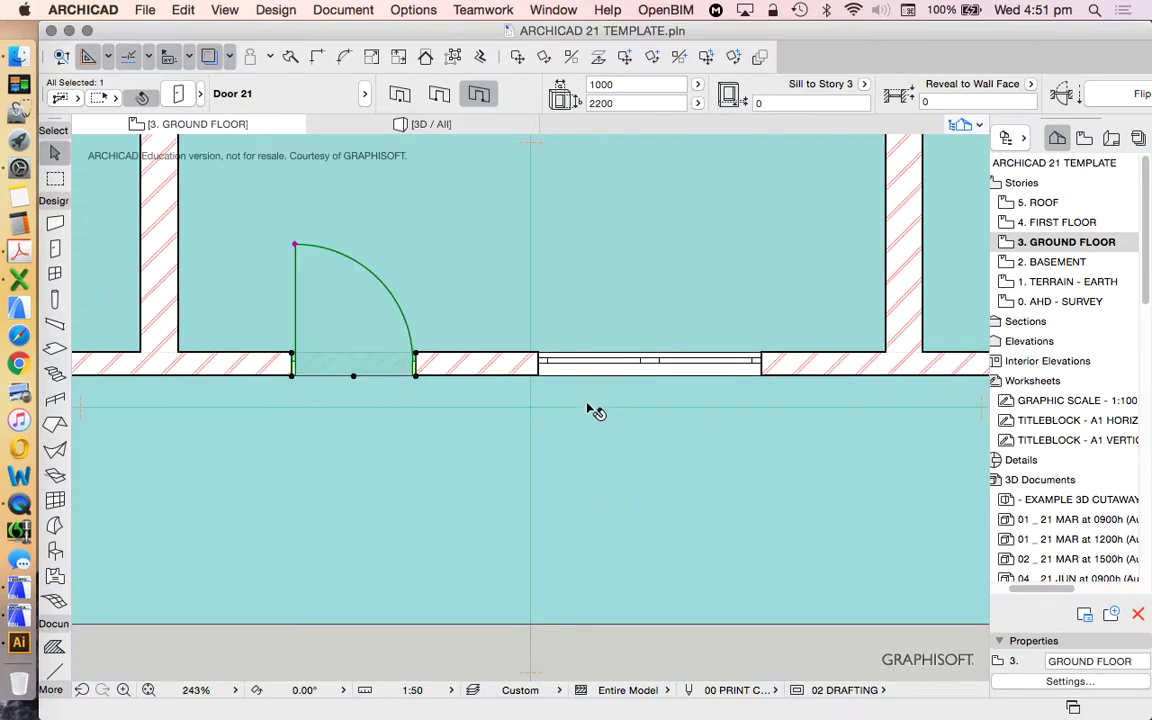
scroll(605, 400, down, 8)
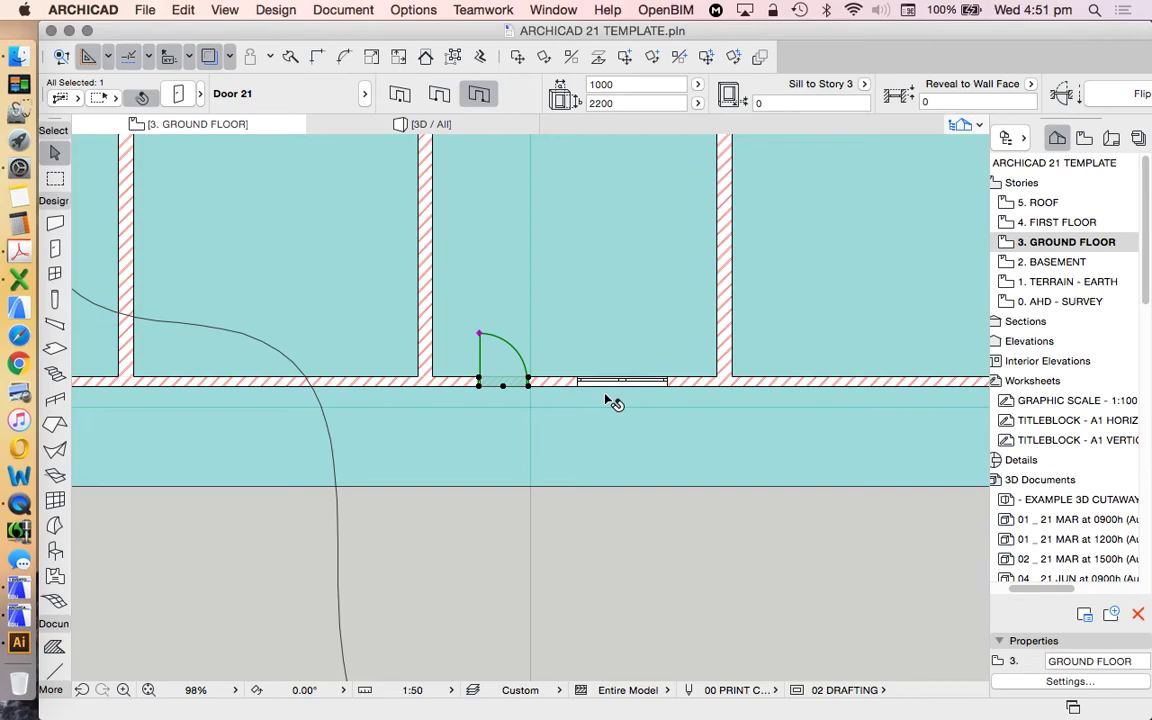
scroll(370, 371, down, 3)
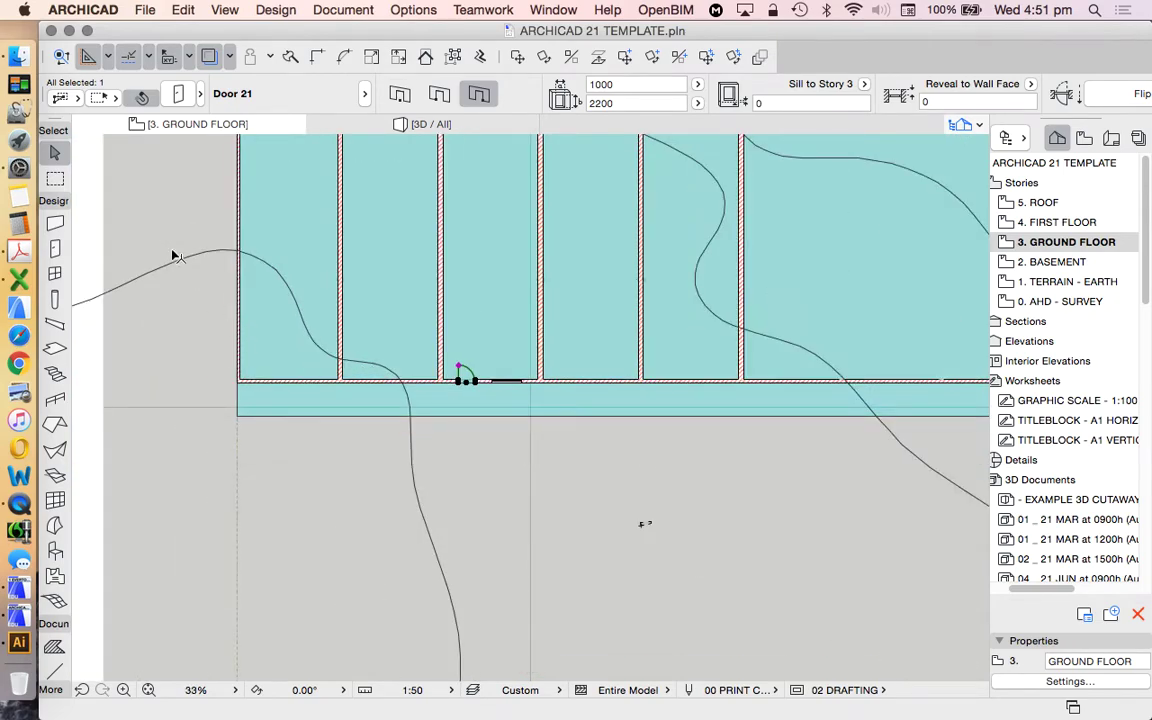
click(88, 214)
scroll(414, 332, up, 5)
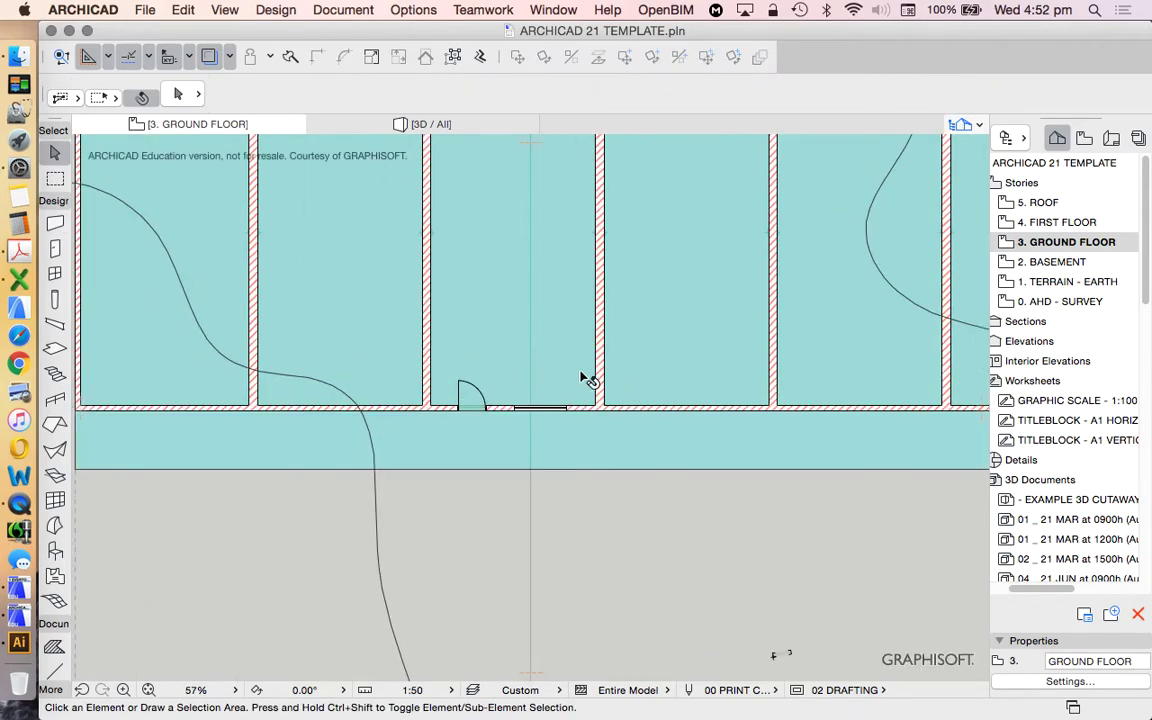
scroll(548, 463, down, 4)
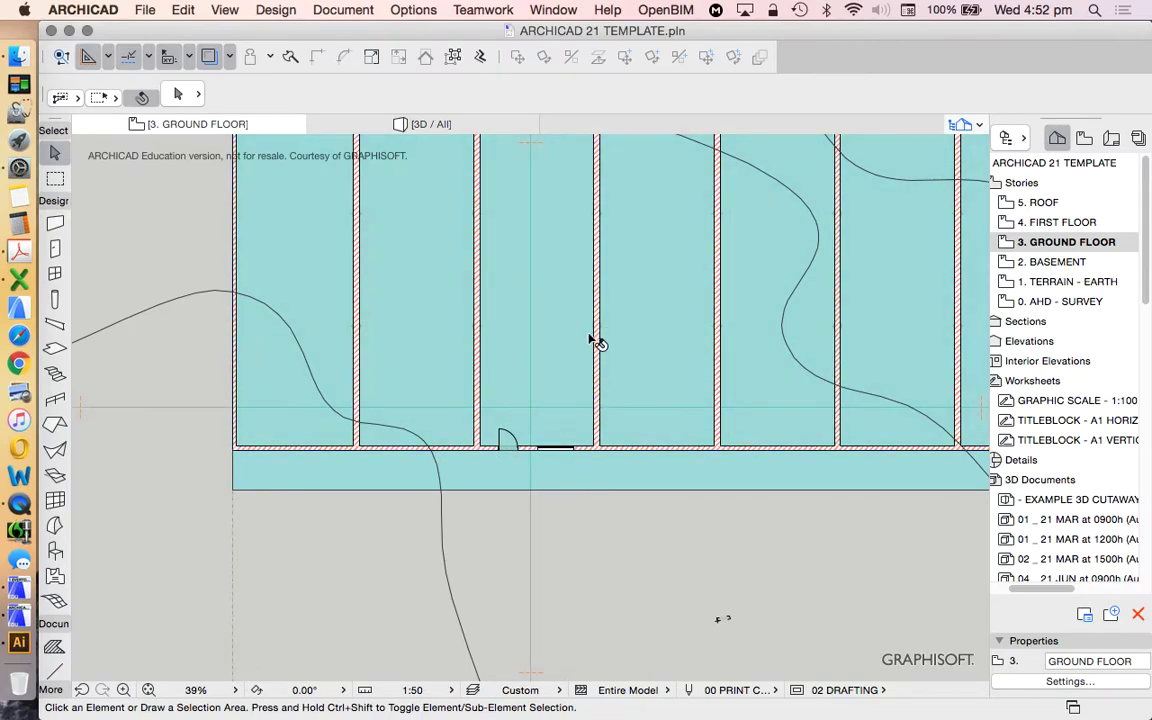
scroll(688, 440, down, 5)
scroll(573, 450, up, 6)
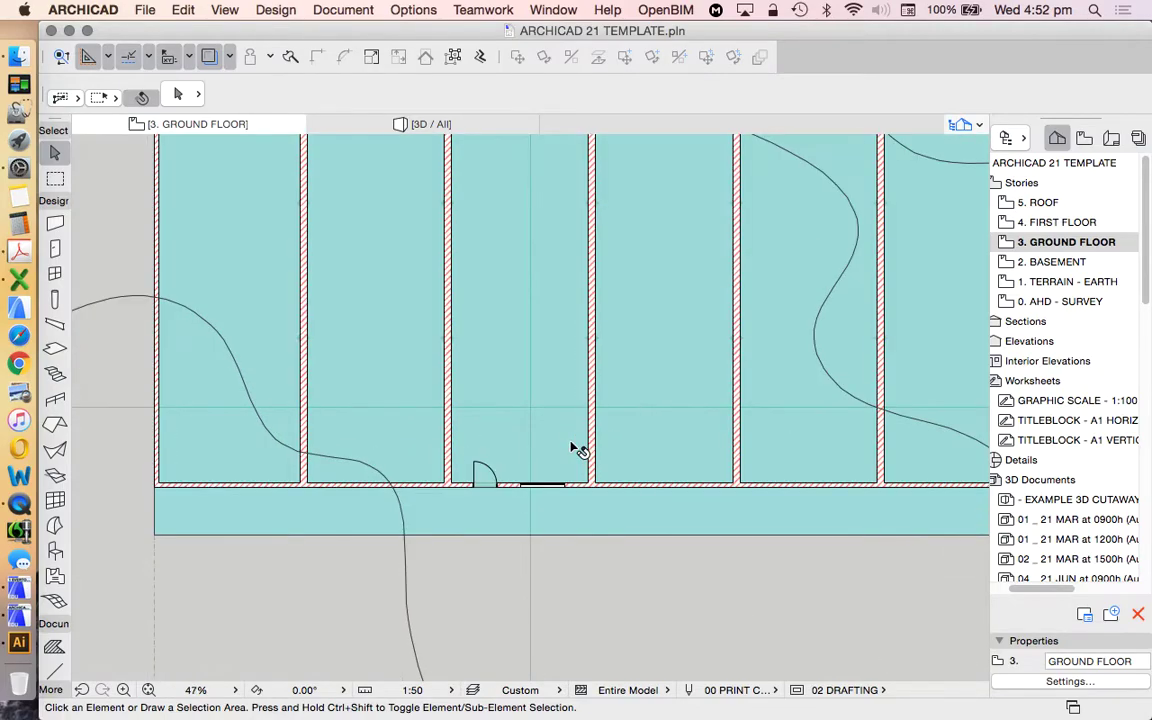
scroll(580, 466, up, 3)
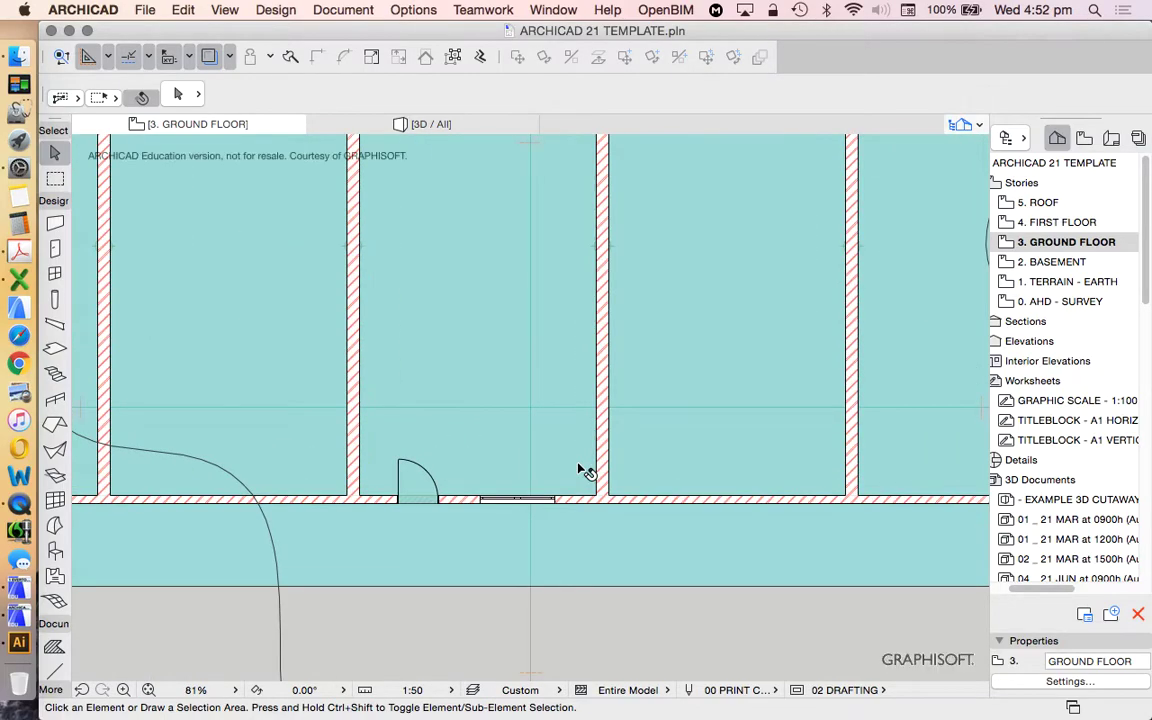
scroll(545, 470, down, 4)
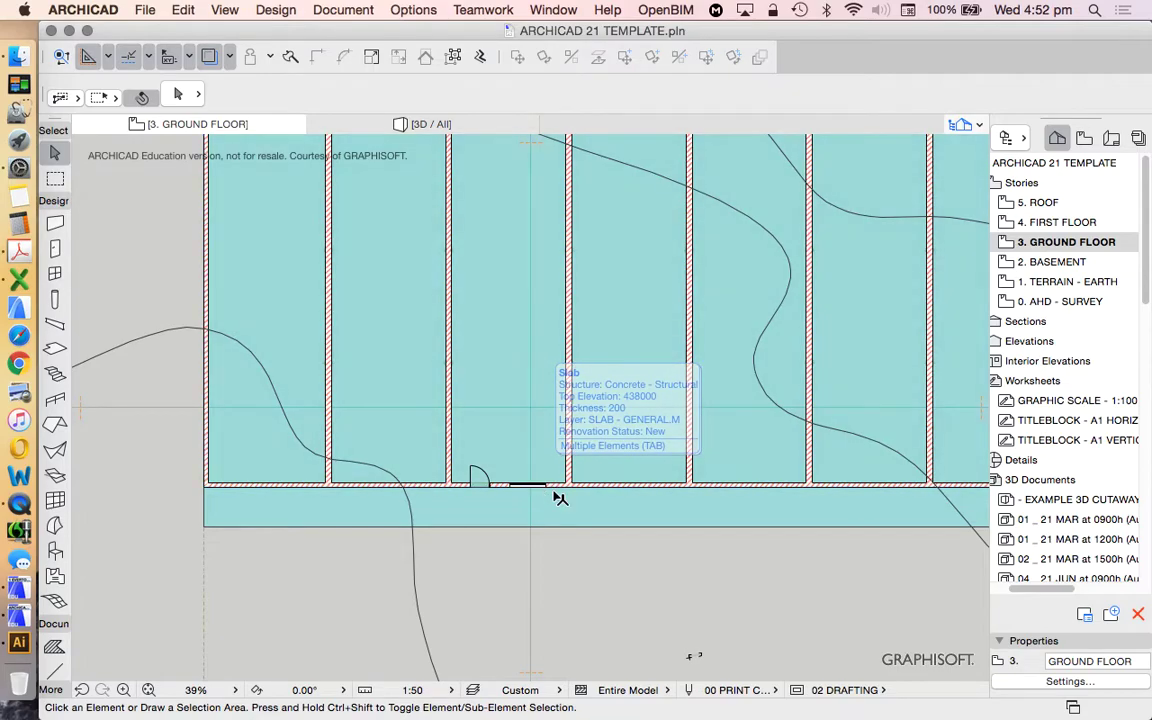
scroll(550, 490, up, 3)
scroll(548, 492, up, 3)
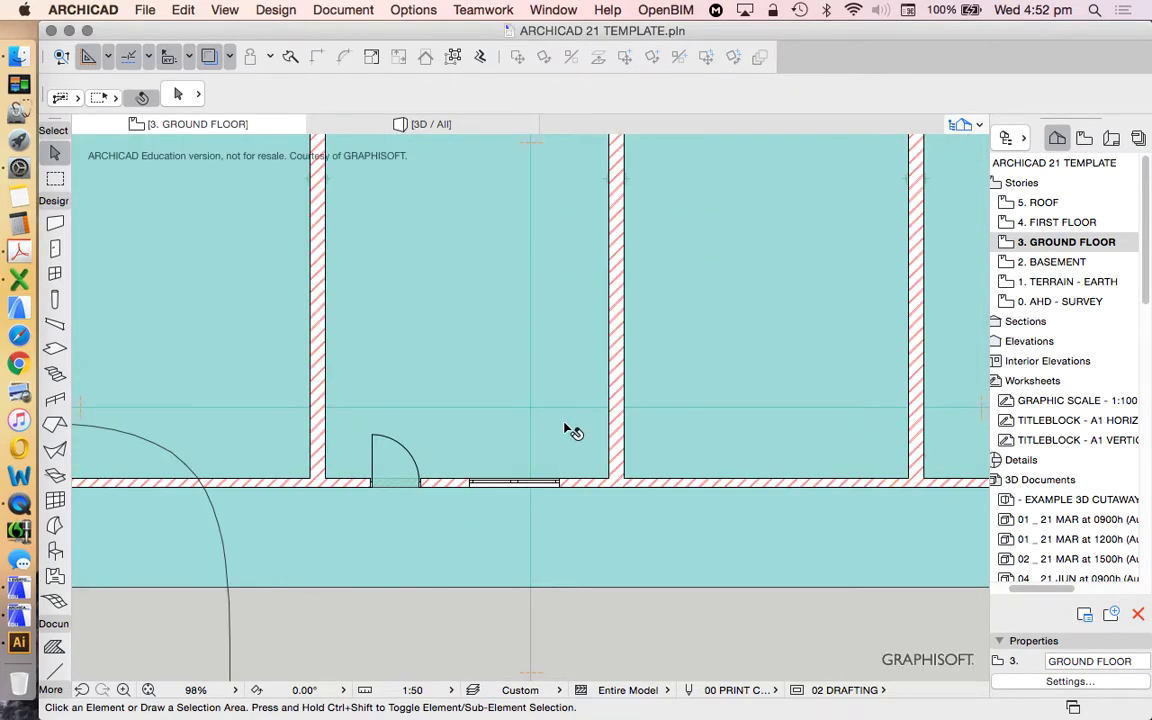
scroll(568, 430, down, 1)
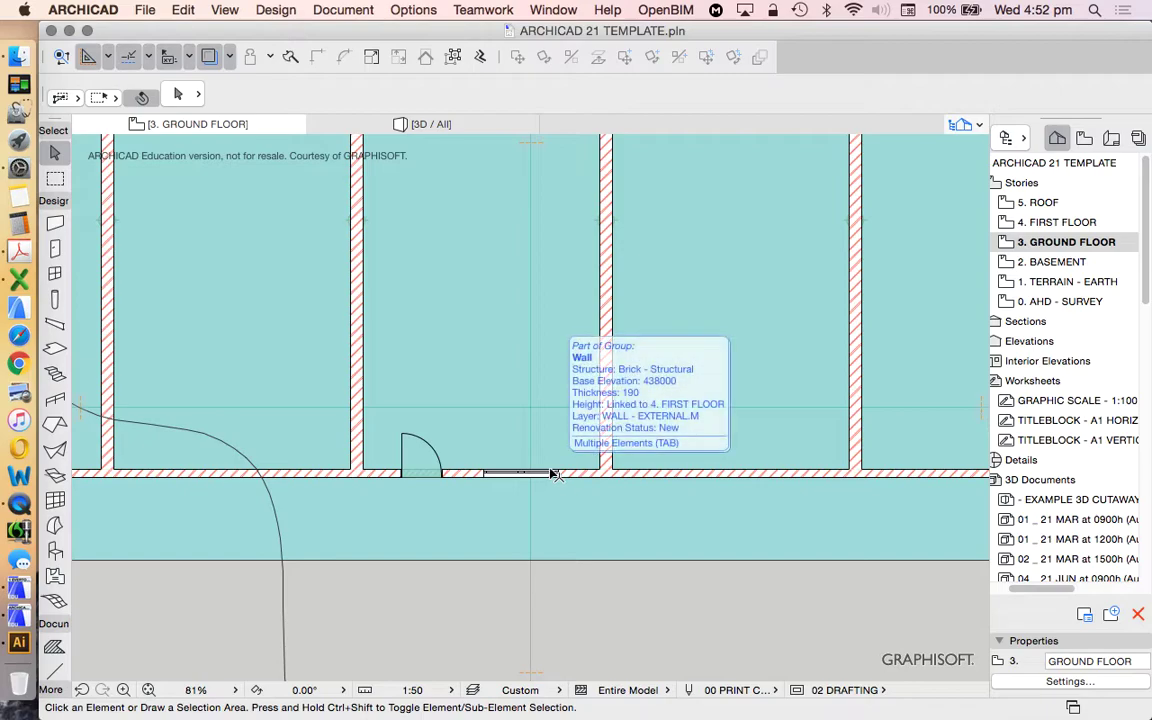